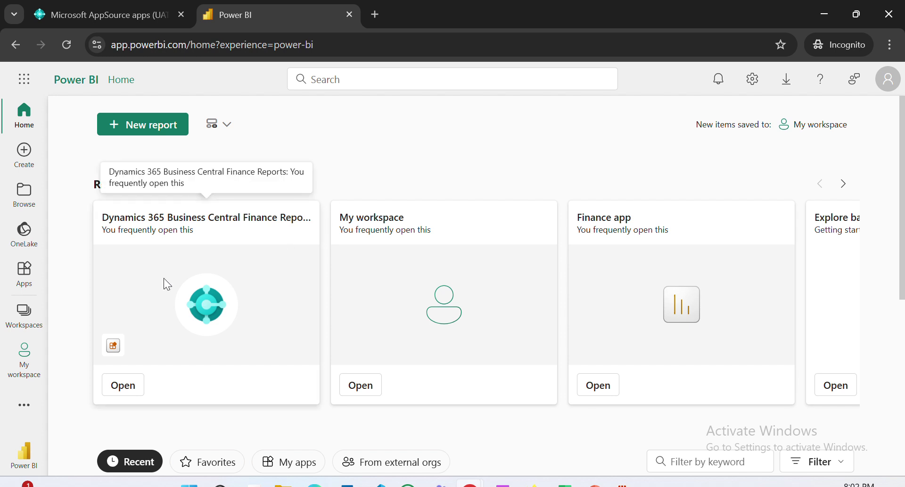
Step: Open the list of Power BI workspaces and look through it
left_click(25, 314)
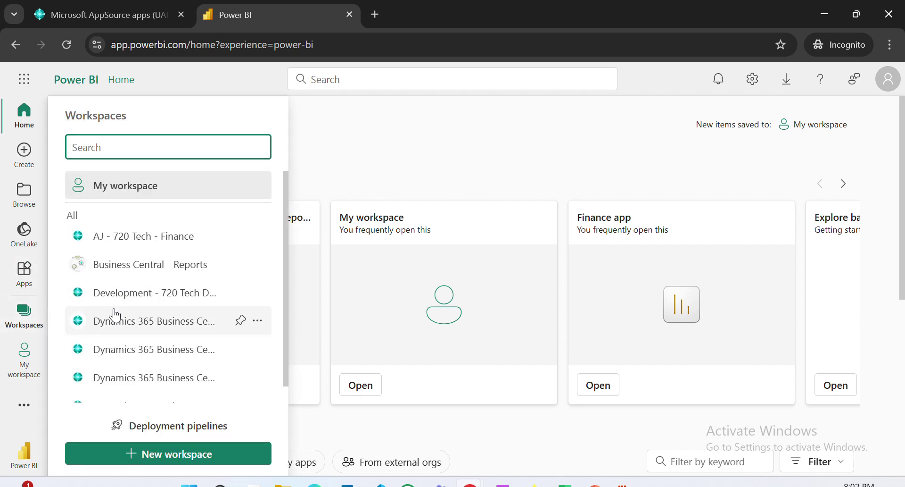
scroll(165, 324, "down", 1)
scroll(165, 323, "up", 1)
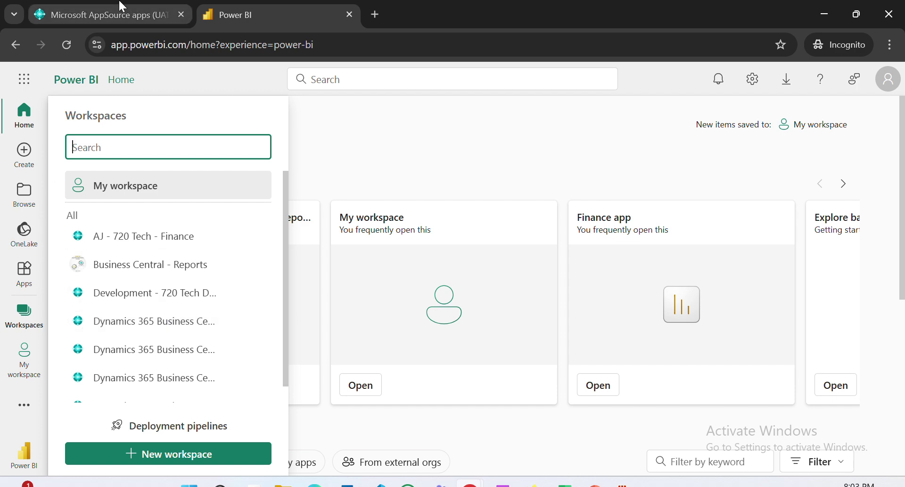
Step: Switch to Business Central, review the available companies, and go back from the AppSource apps list to the home page
left_click(118, 14)
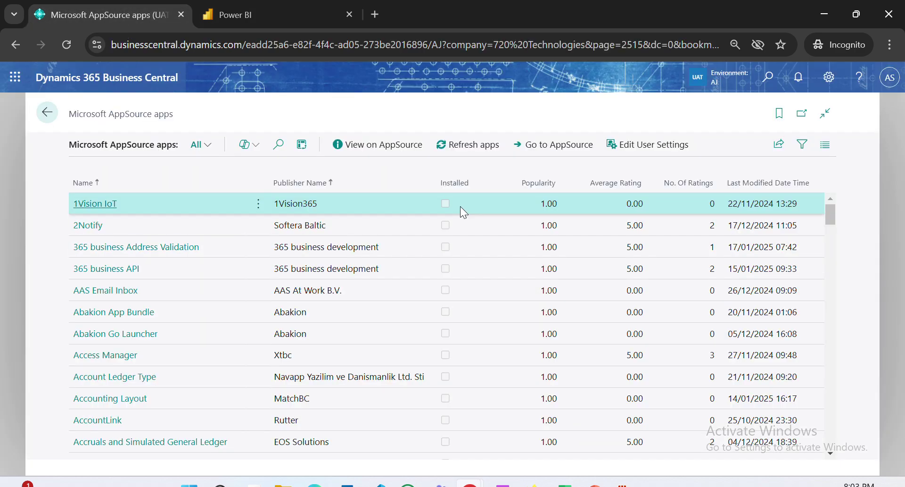
left_click(721, 78)
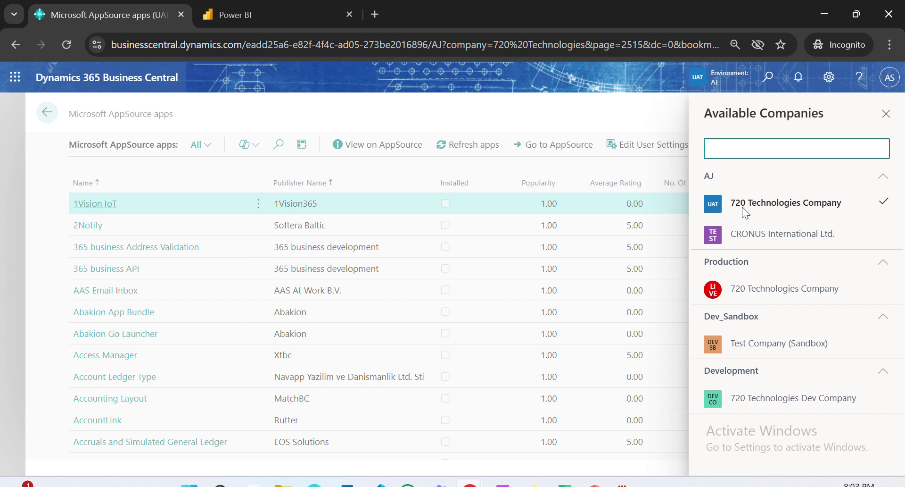
left_click(479, 112)
left_click(39, 112)
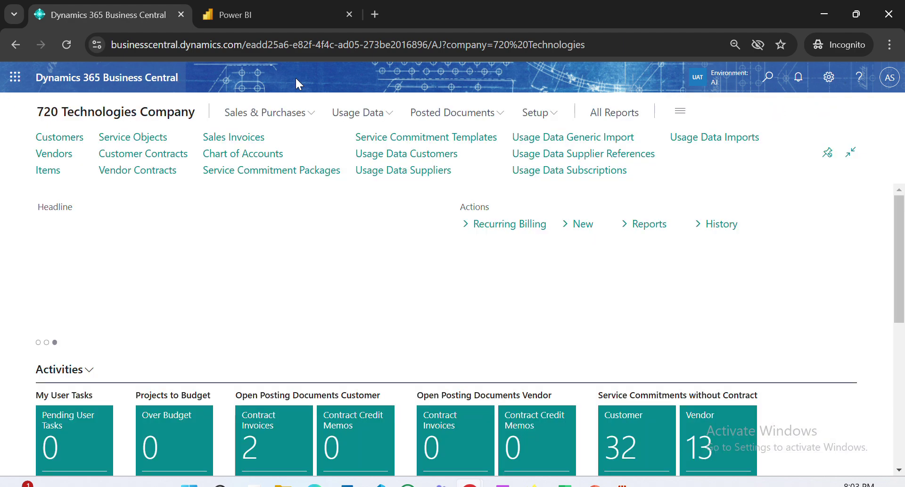
Step: Open the role explorer with all features shown and find entries matching "power"
left_click(680, 114)
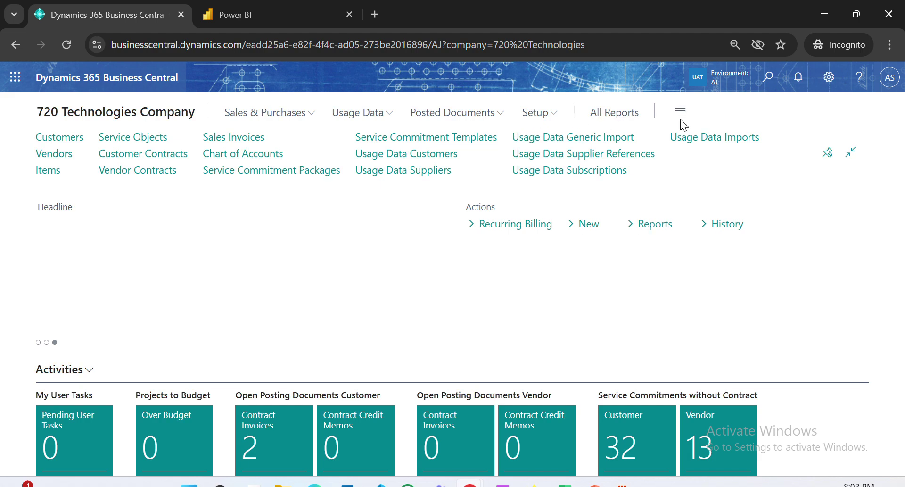
left_click(351, 109)
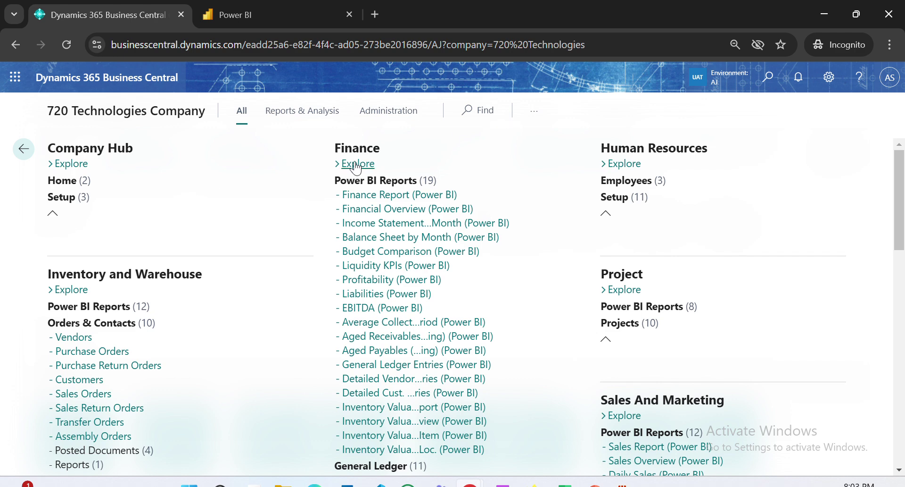
left_click(466, 110)
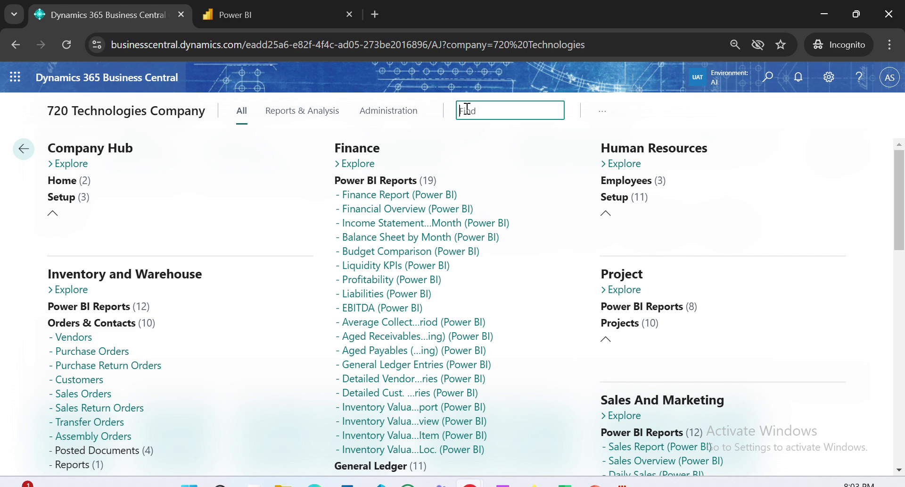
type("power")
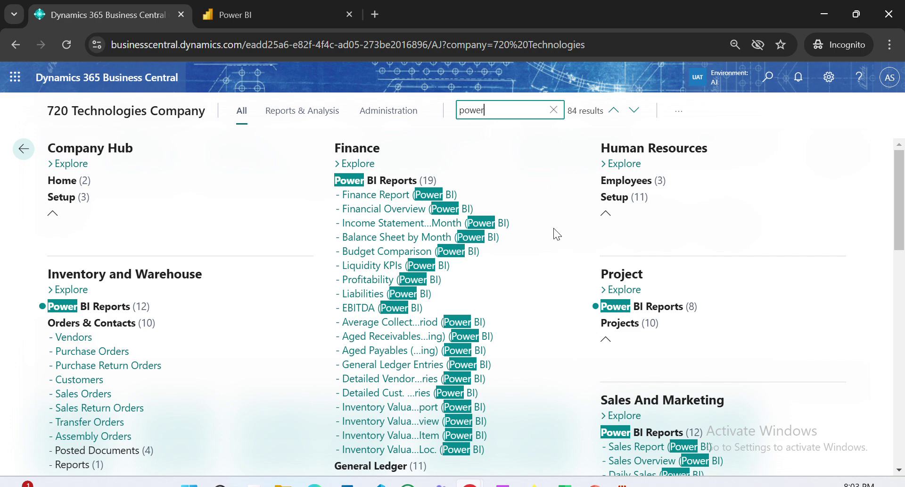
Step: Expand the Power BI Reports groups under Manufacturing and Purchasing and review the reports offered in each area
scroll(494, 288, "down", 8)
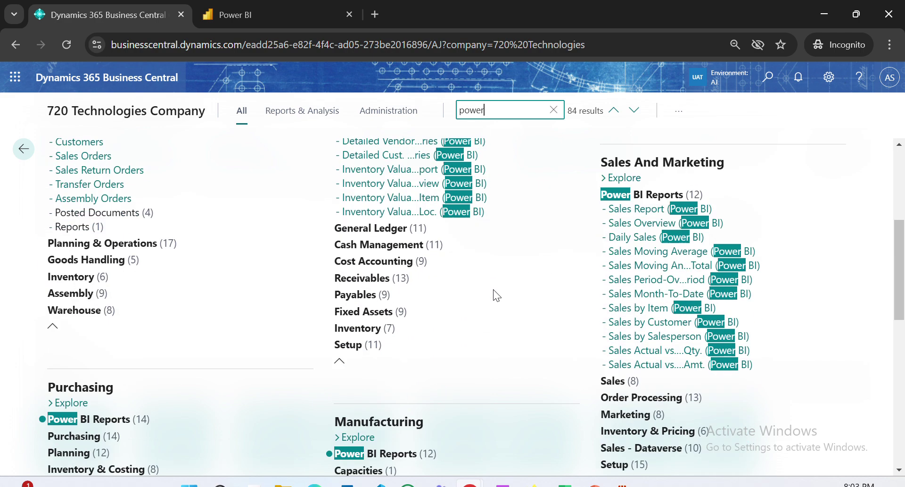
left_click(436, 267)
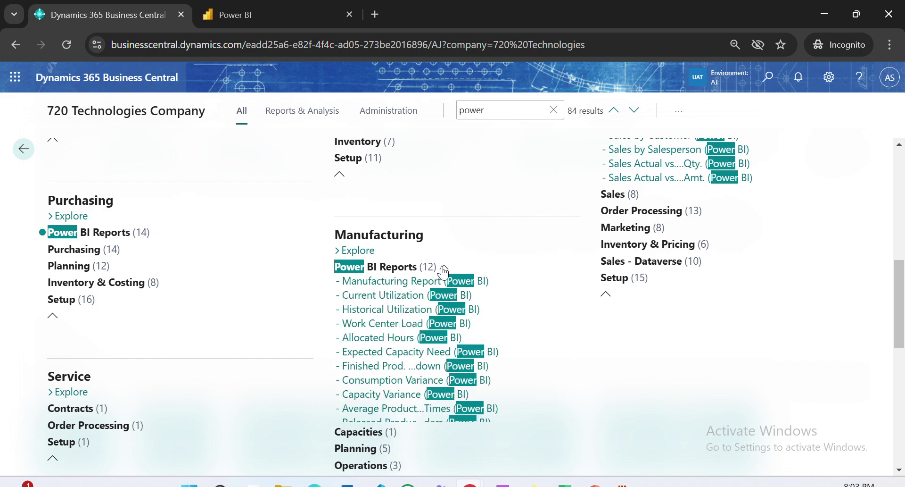
left_click(142, 233)
scroll(404, 293, "down", 5)
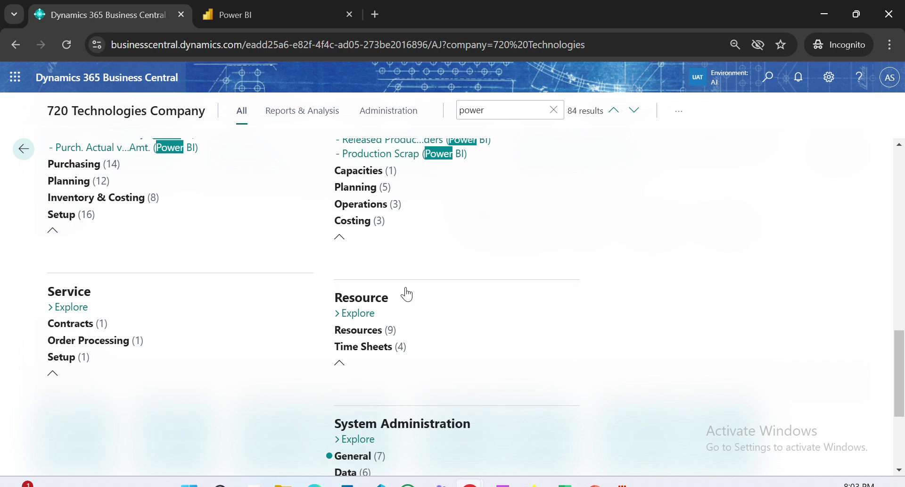
scroll(410, 253, "down", 4)
scroll(408, 253, "up", 10)
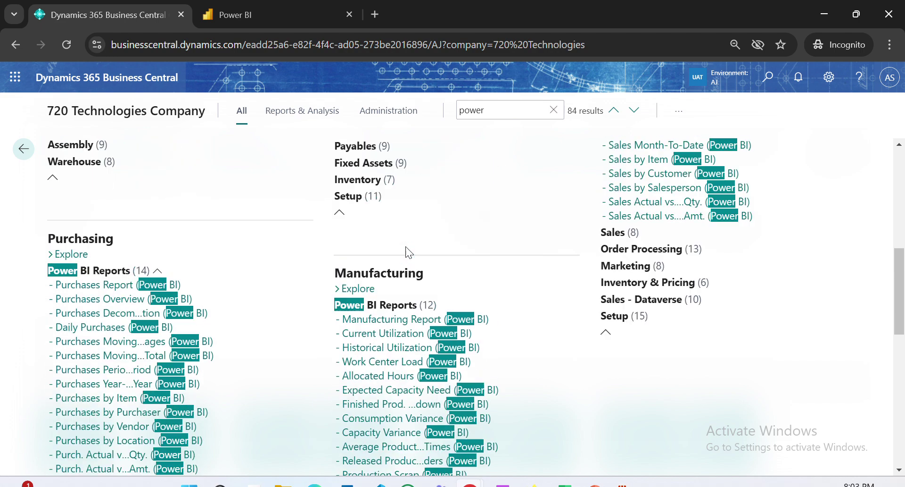
scroll(485, 231, "up", 2)
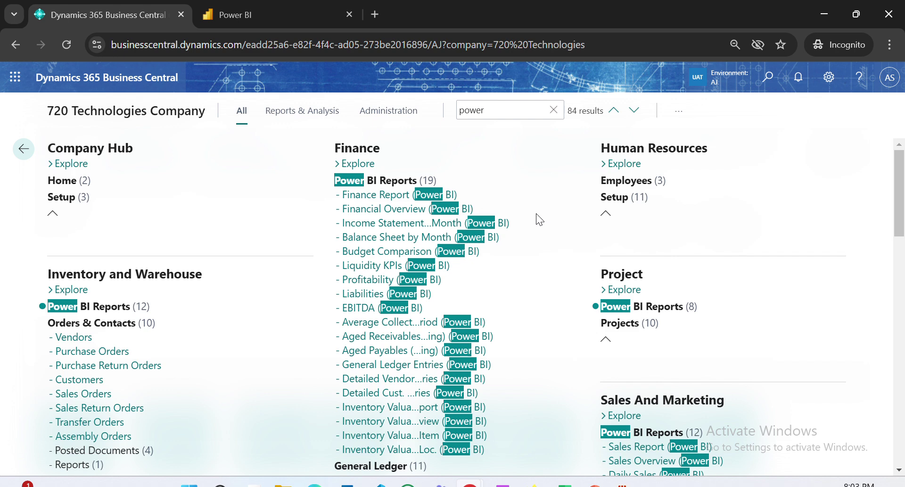
Step: Open the Finance Report (Power BI) from the Finance area and look over its Financial Overview page
left_click(416, 197)
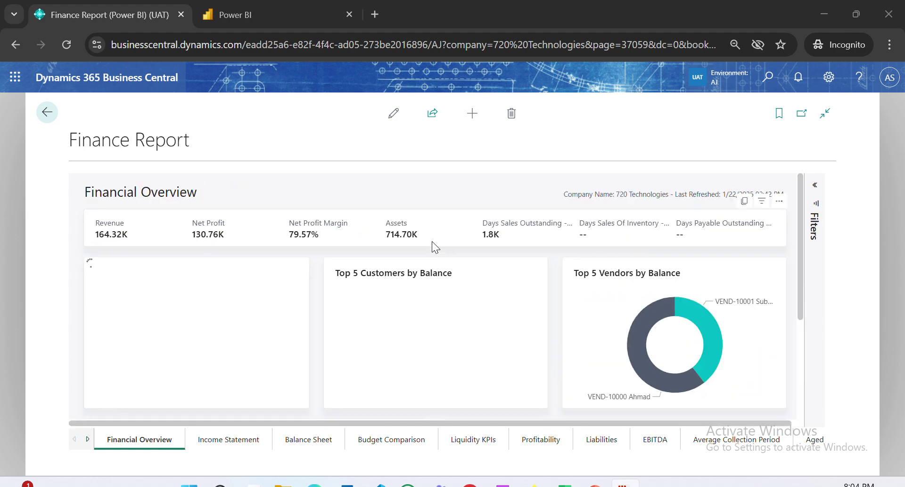
scroll(571, 287, "down", 1)
scroll(571, 292, "down", 2)
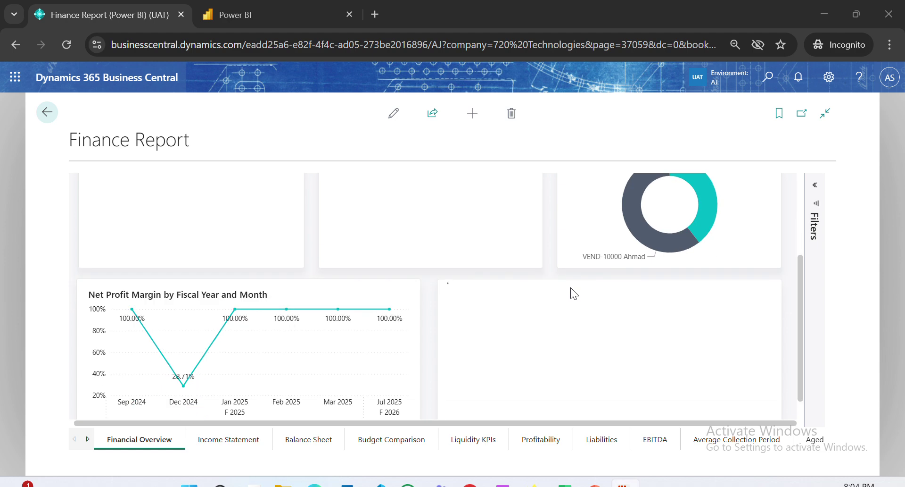
scroll(570, 293, "up", 3)
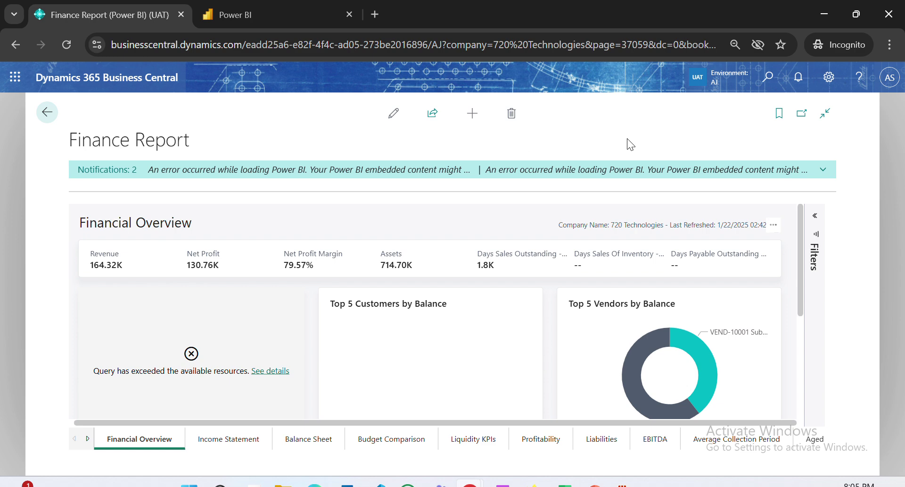
Step: Expand the Finance Report notifications, dismiss both of them and return to the home page
left_click(823, 171)
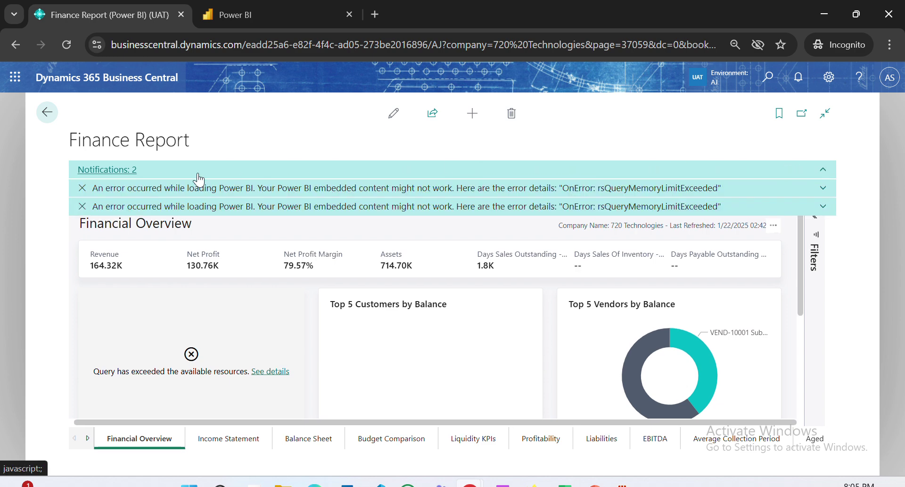
left_click(82, 188)
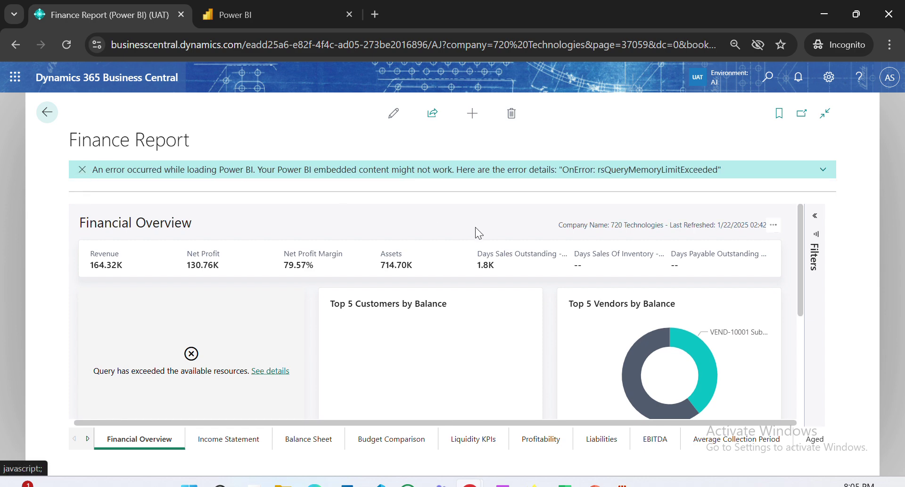
left_click(82, 171)
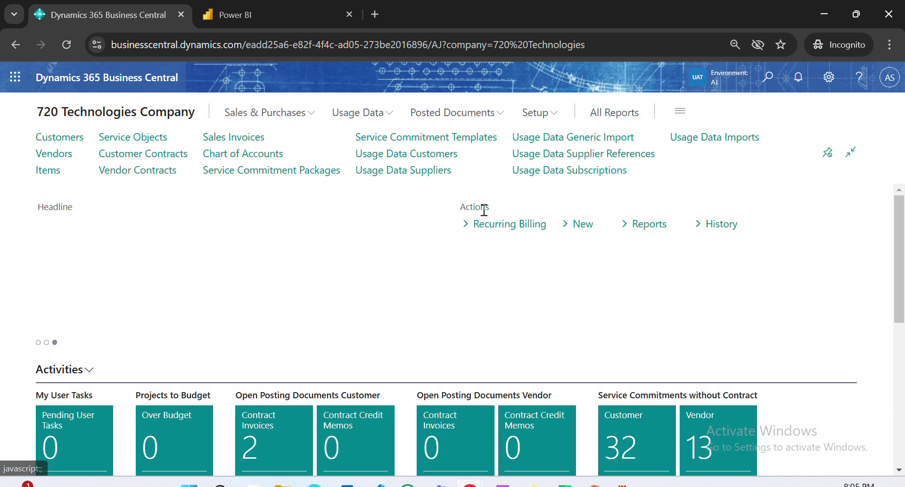
Step: Search Business Central for "sales repor", try to open the Sales Report, and close the Assisted Setup window
key("alt+q")
type("s")
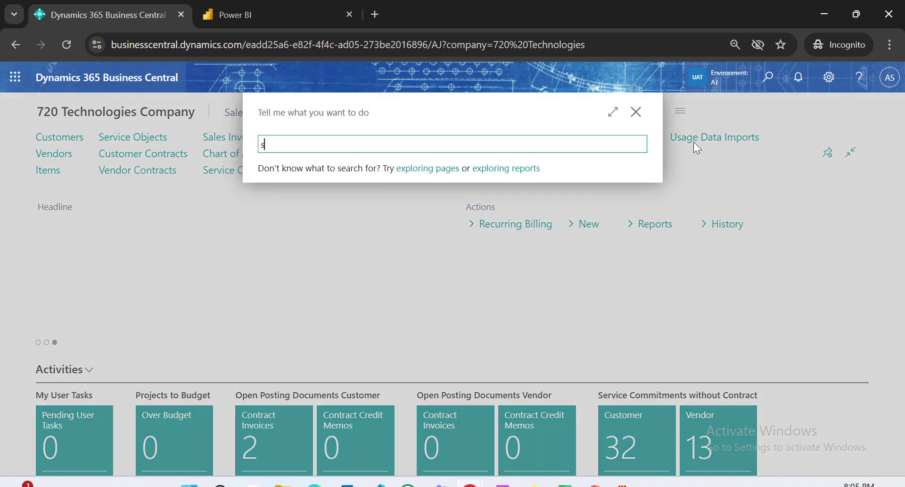
type("ales repor")
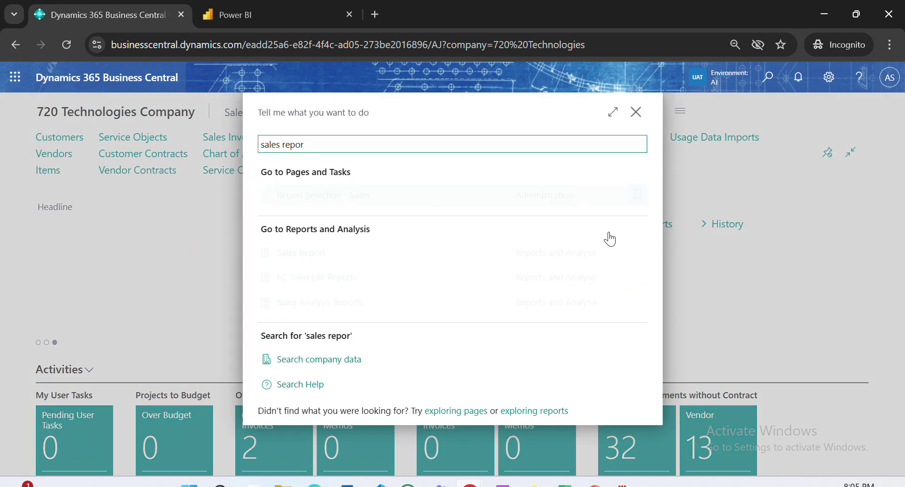
left_click(334, 262)
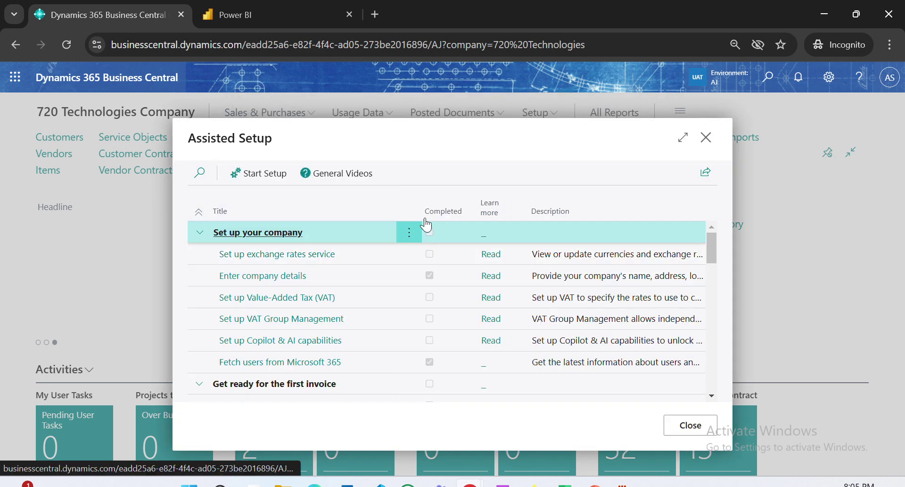
left_click(706, 137)
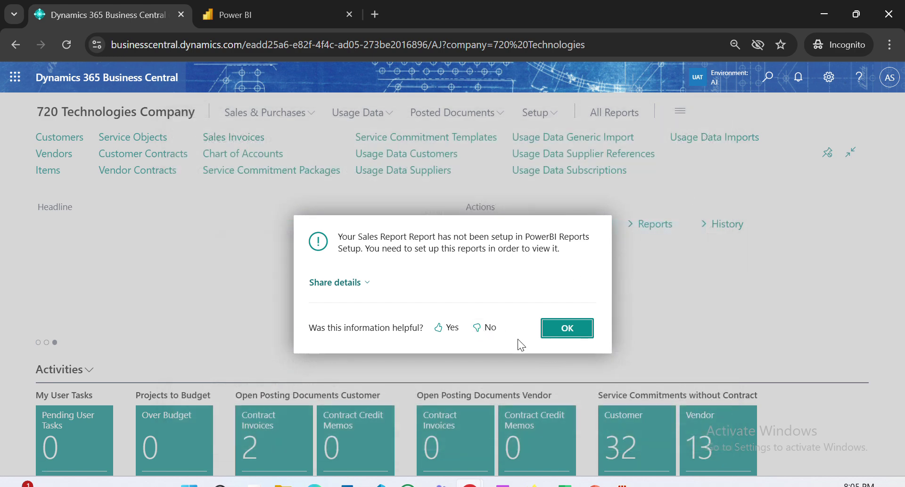
key("Return")
Step: Switch to Power BI, open the gallery for getting new apps and search it for "business central"
left_click(269, 14)
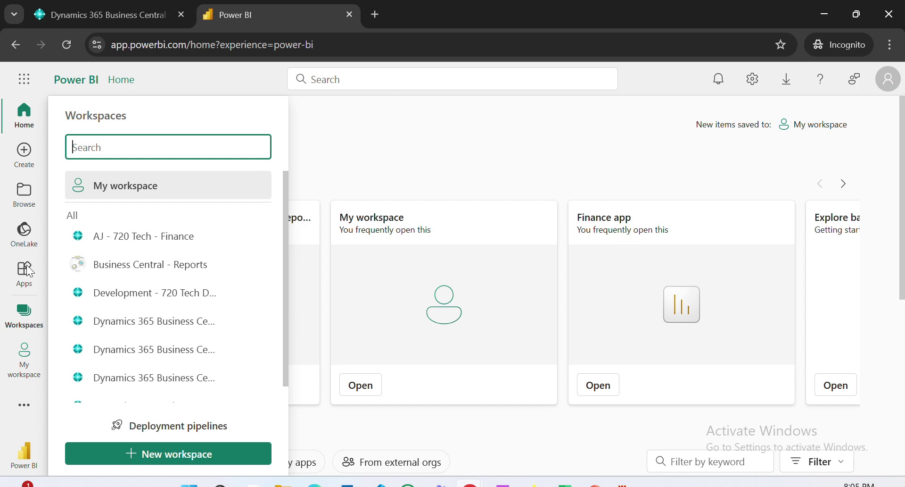
left_click(18, 283)
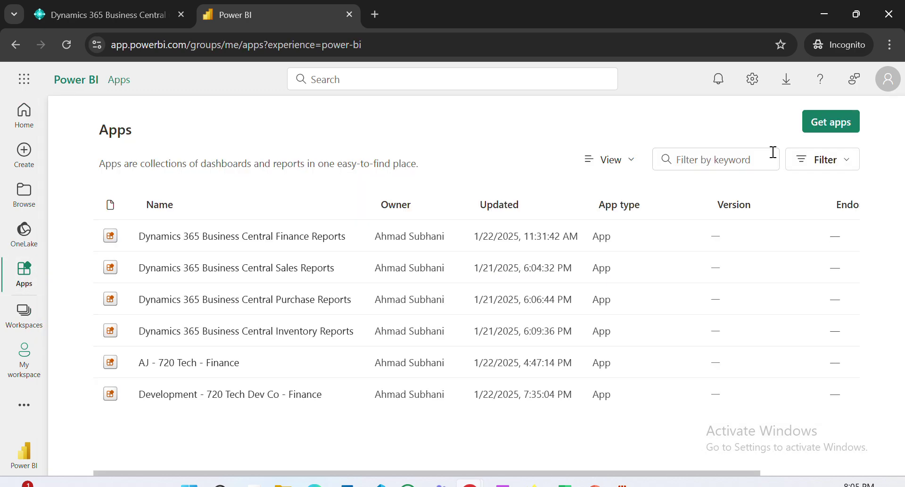
left_click(853, 124)
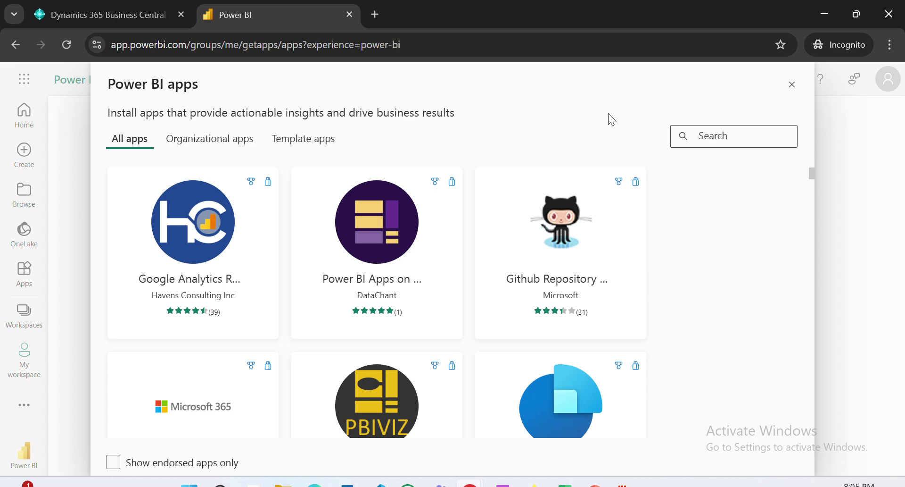
type("business central")
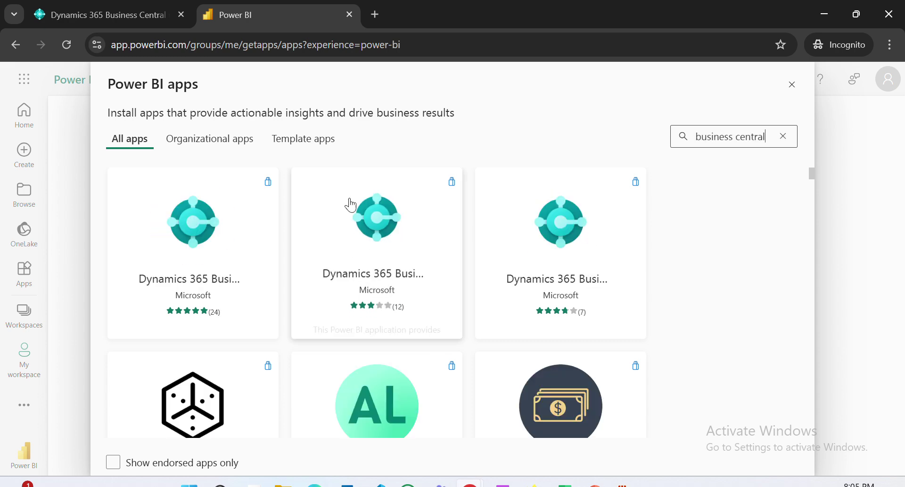
Step: Open the Dynamics 365 Business Central - Finance app listing and check its title and pricing
left_click(430, 250)
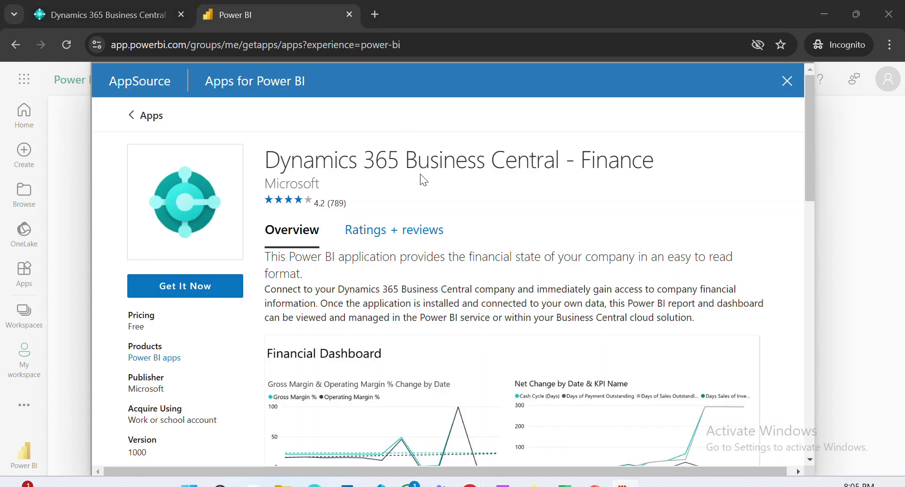
double_click(634, 160)
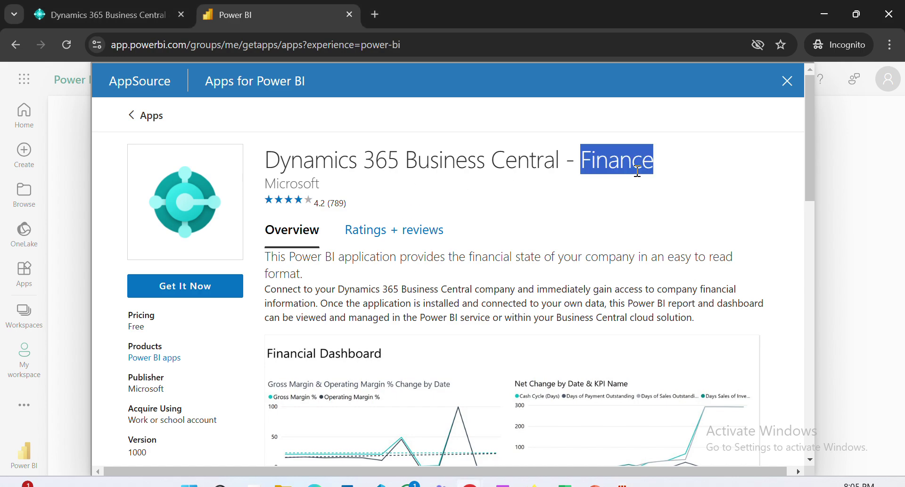
double_click(136, 327)
left_click(437, 295)
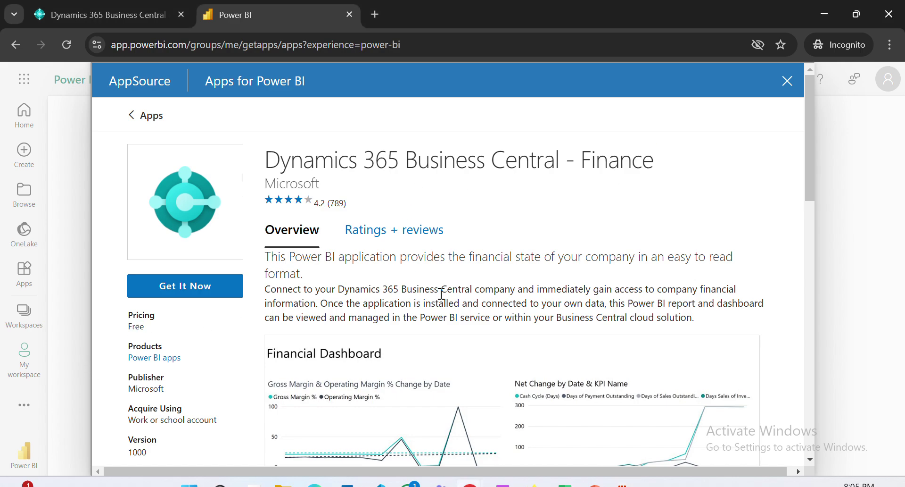
Step: Inspect the Finance Power BI app for Business Central among the other Microsoft apps, and close the app gallery
scroll(424, 307, "down", 10)
scroll(425, 306, "down", 5)
scroll(422, 311, "up", 5)
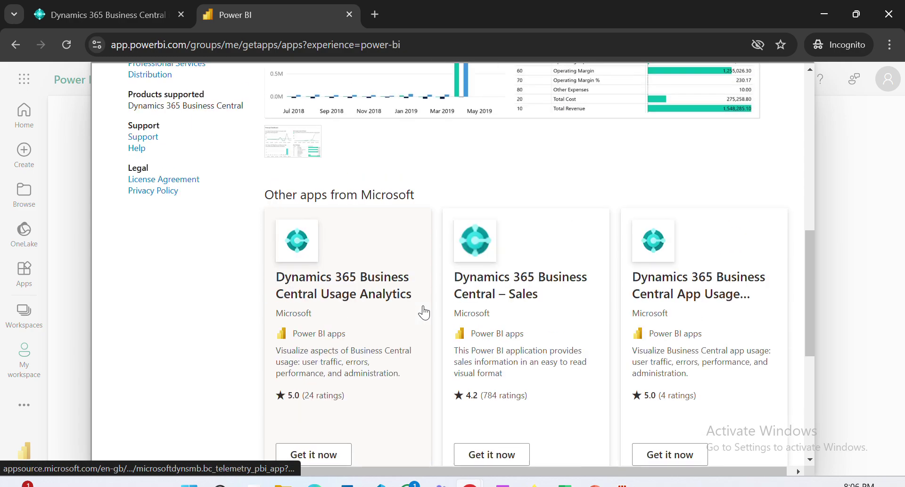
scroll(540, 270, "down", 6)
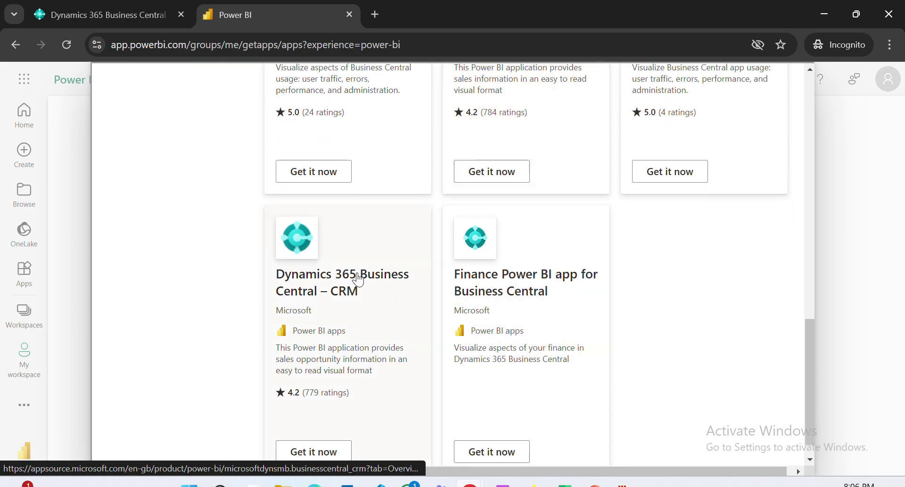
scroll(544, 287, "down", 1)
left_click(545, 286)
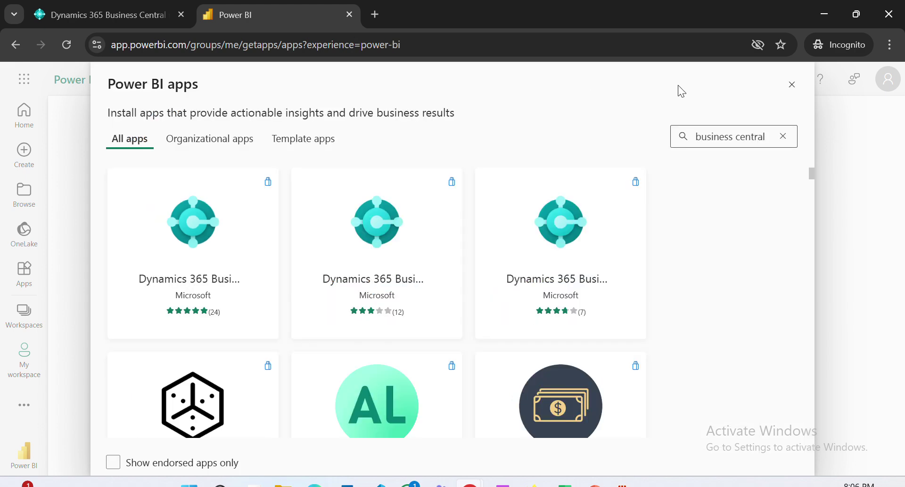
left_click(792, 84)
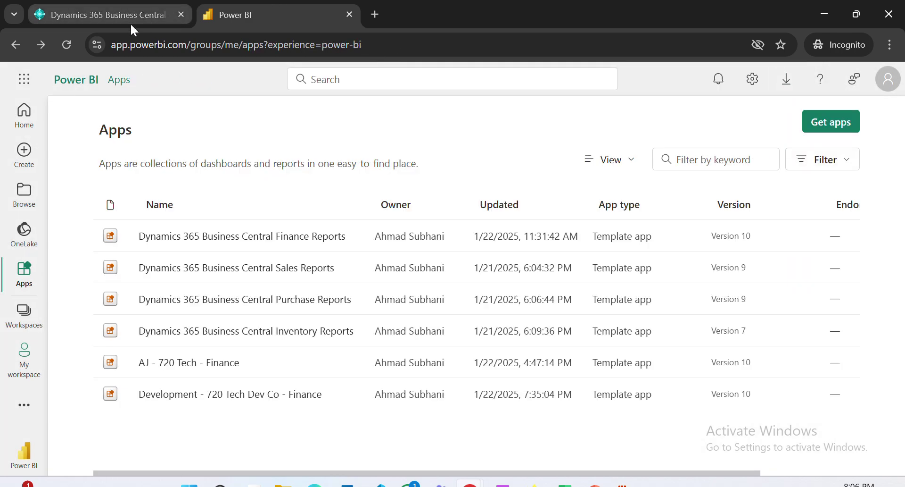
Step: Switch to Business Central, search for "appsource" and open the Microsoft AppSource apps page
left_click(131, 25)
key("alt+q")
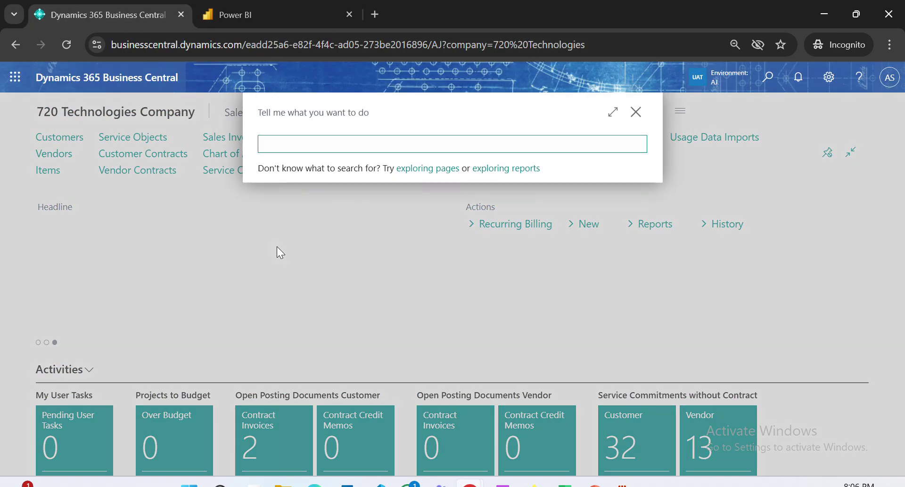
type("appsource")
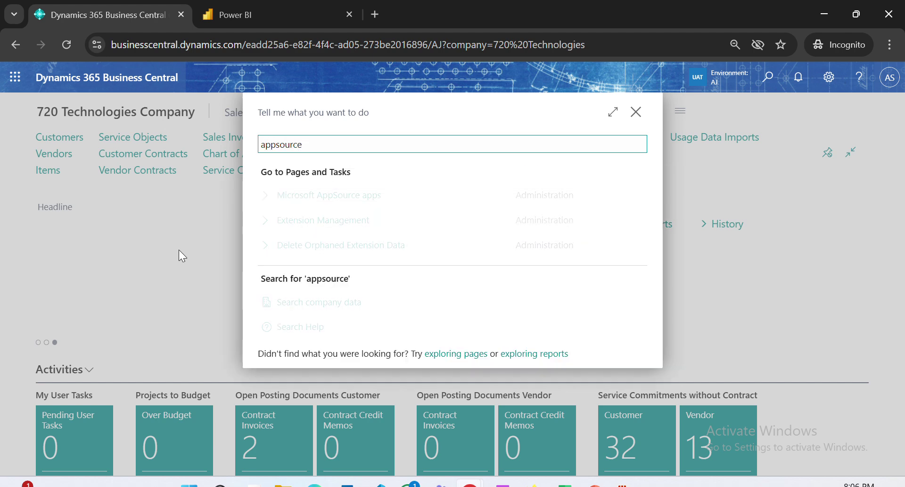
left_click(366, 206)
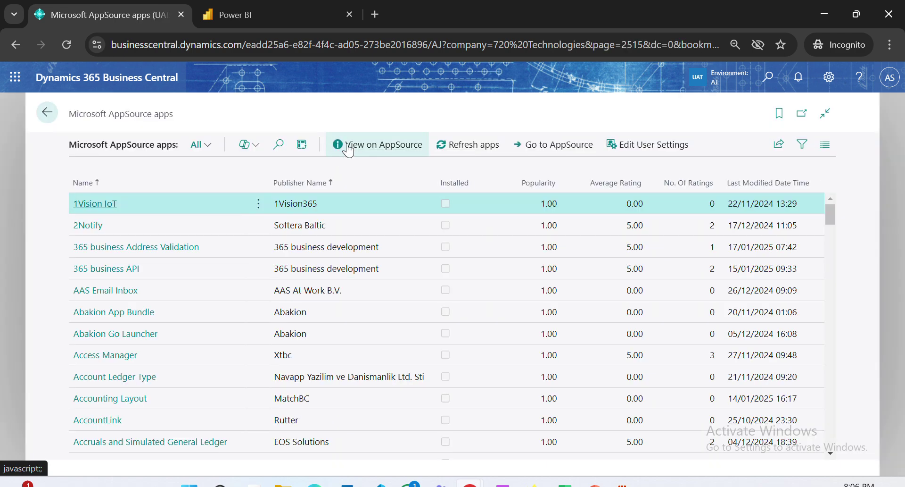
Step: Open the AppSource website from the apps list, show all its apps and dismiss the survey invitation
left_click(349, 149)
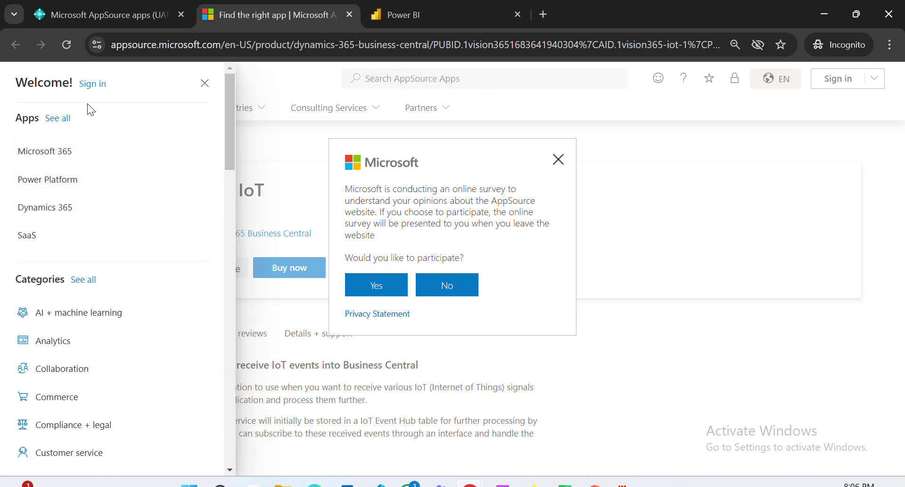
left_click(71, 117)
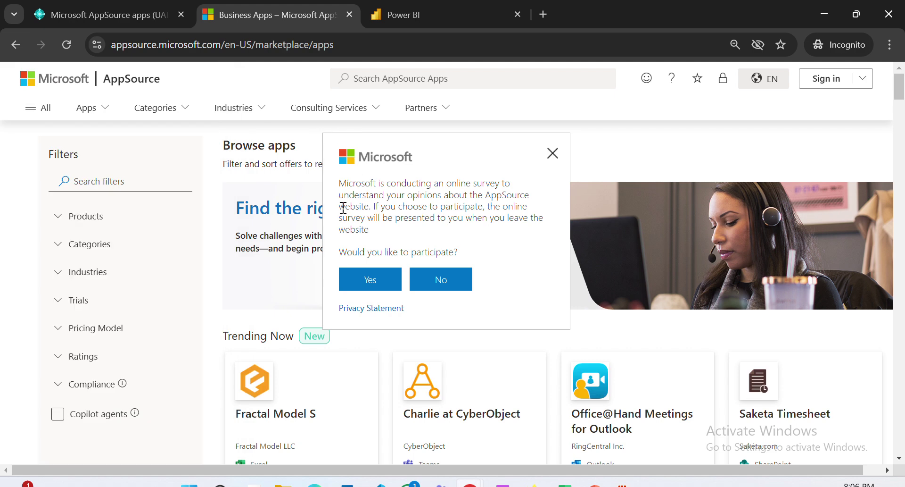
left_click(552, 153)
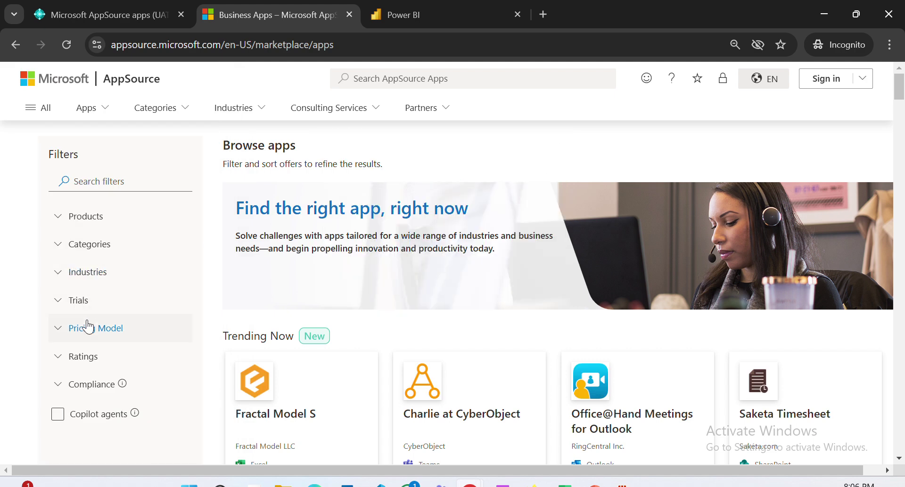
Step: Filter the AppSource apps by the Power Platform products Power BI visuals and Power BI apps
left_click(86, 216)
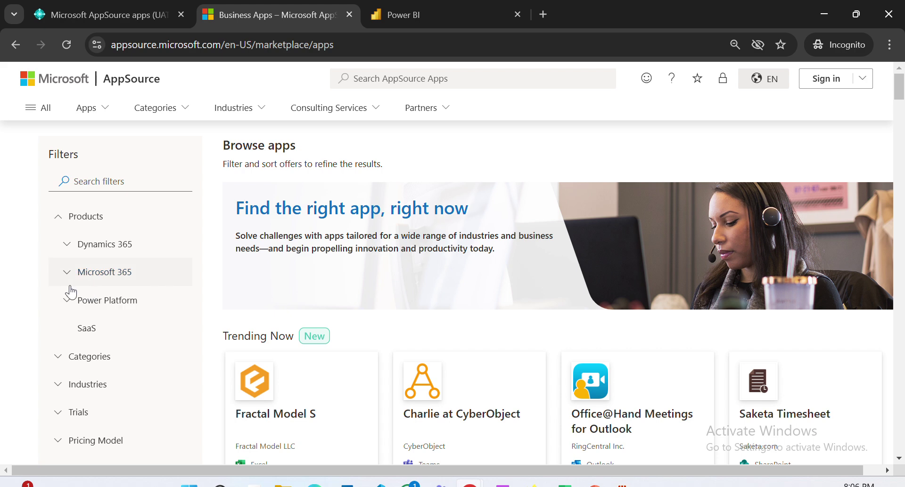
left_click(67, 304)
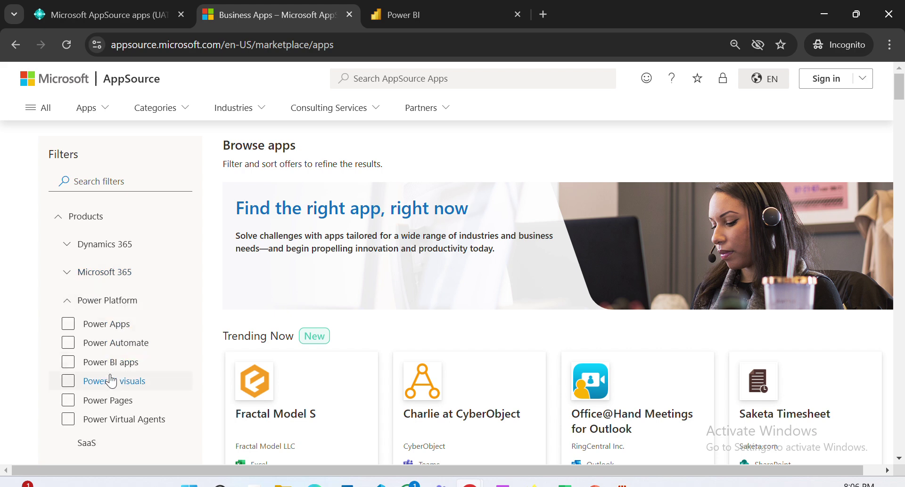
left_click(69, 379)
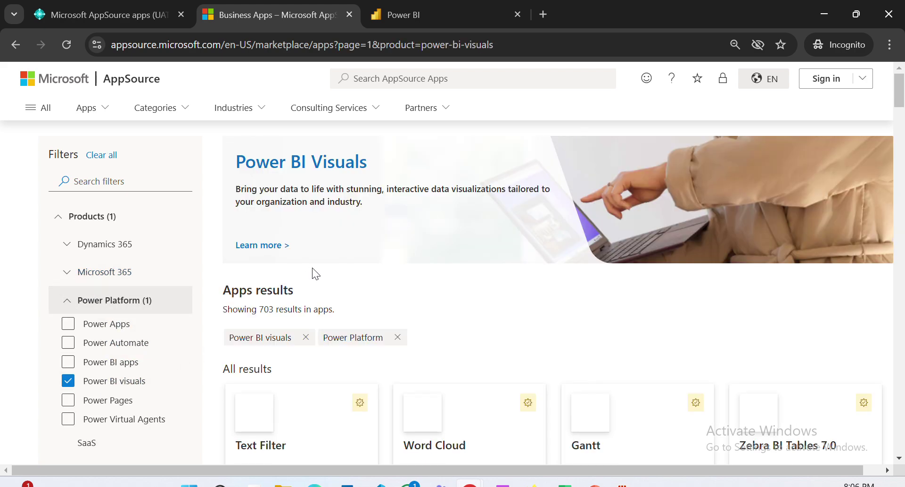
scroll(408, 283, "down", 2)
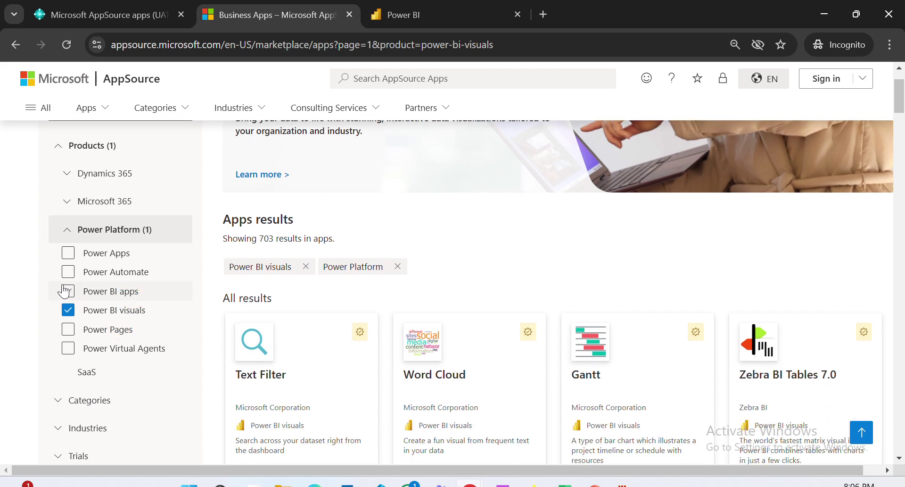
left_click(91, 292)
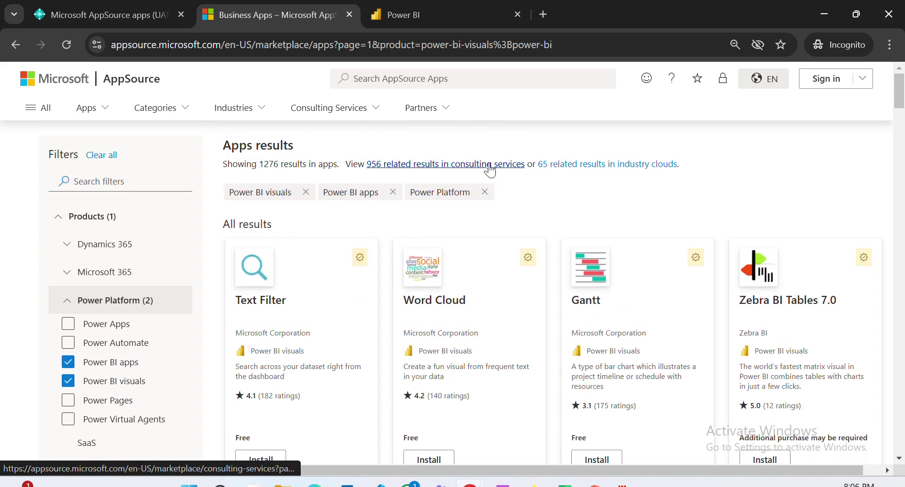
scroll(486, 179, "up", 2)
Step: Search AppSource for "business central Sales", open the Dynamics 365 Business Central – Sales listing and check its title and preview
left_click(470, 78)
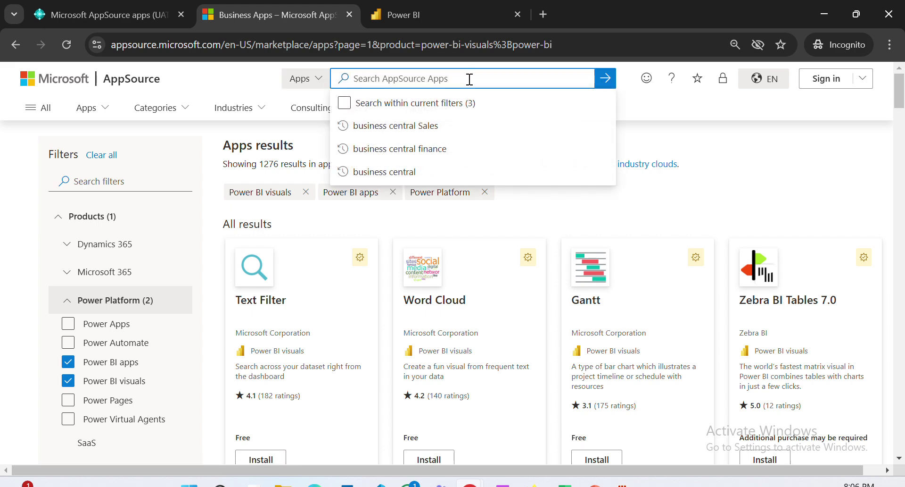
left_click(468, 126)
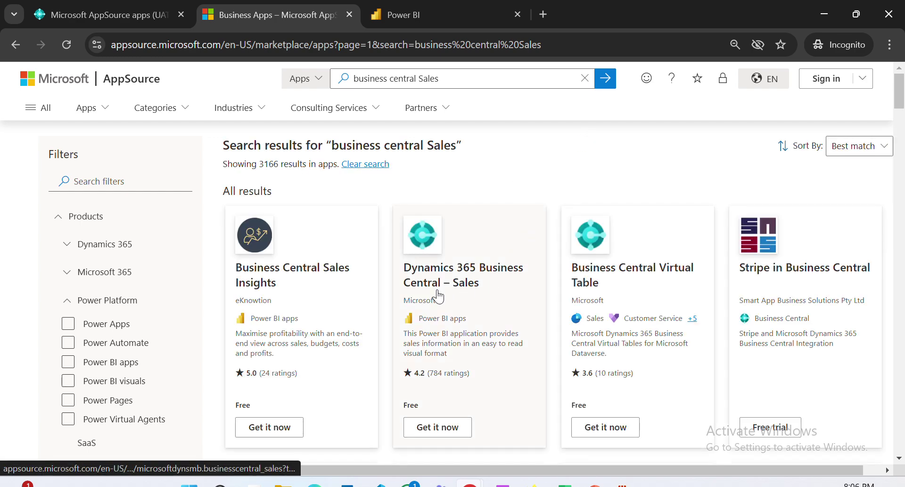
left_click(448, 250)
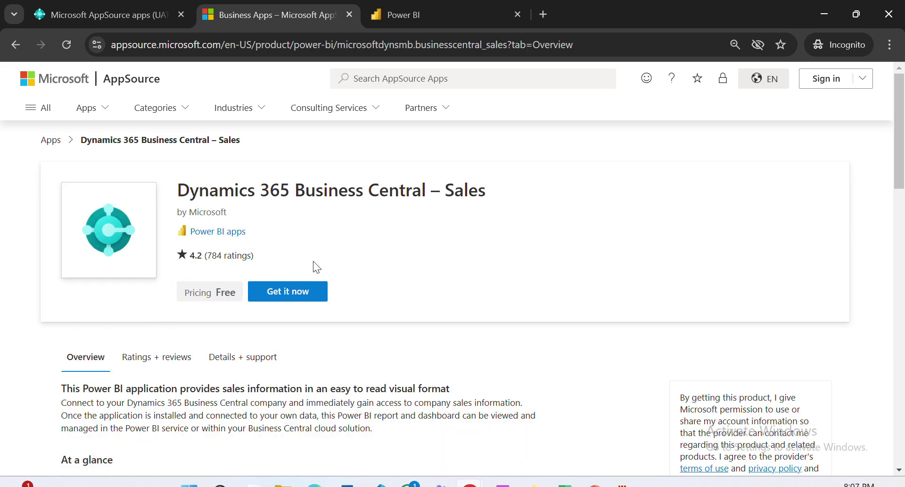
triple_click(491, 190)
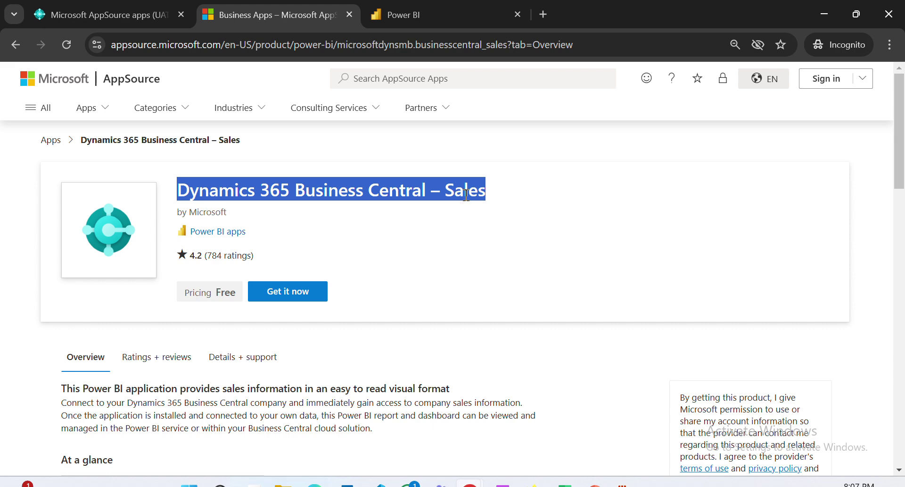
scroll(327, 290, "down", 5)
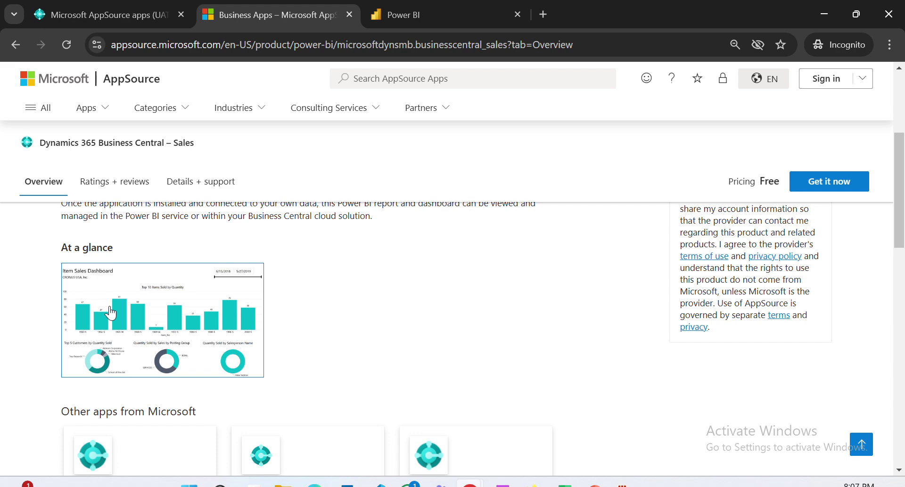
scroll(343, 208, "up", 5)
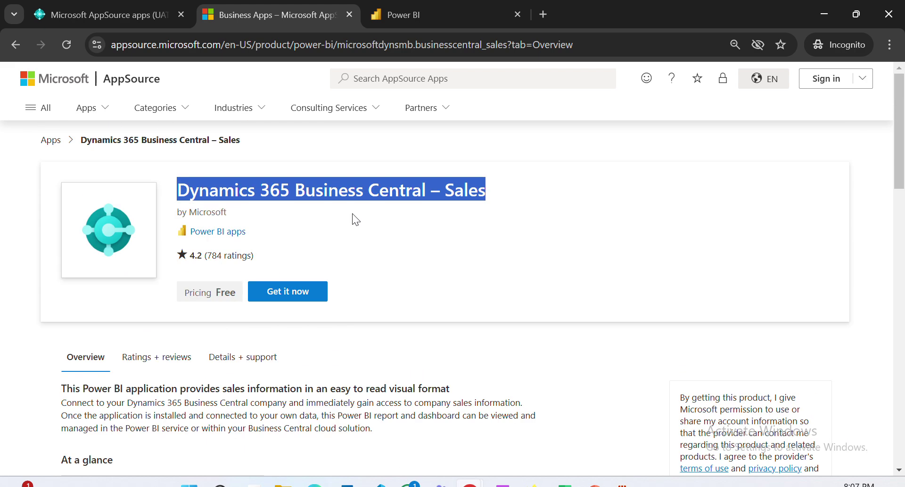
Step: Return to the full AppSource apps list and filter it again by Power BI visuals and Power BI apps
left_click(44, 141)
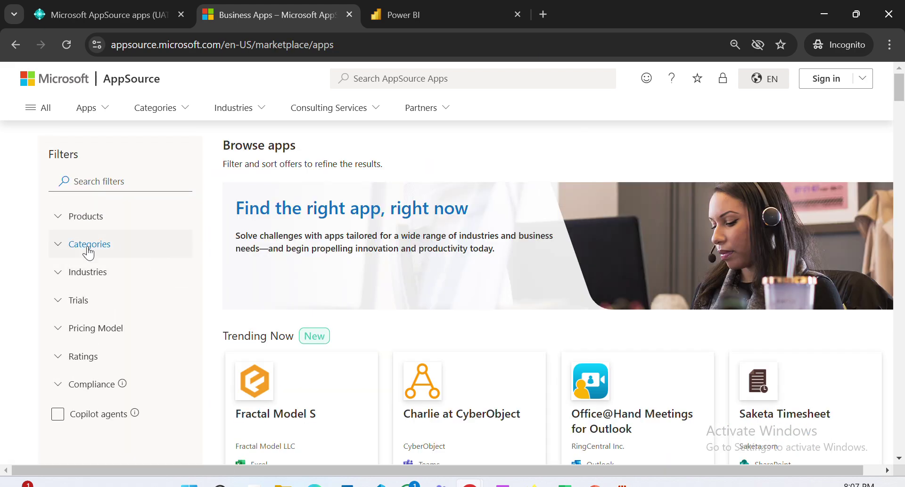
left_click(87, 244)
left_click(90, 246)
left_click(85, 218)
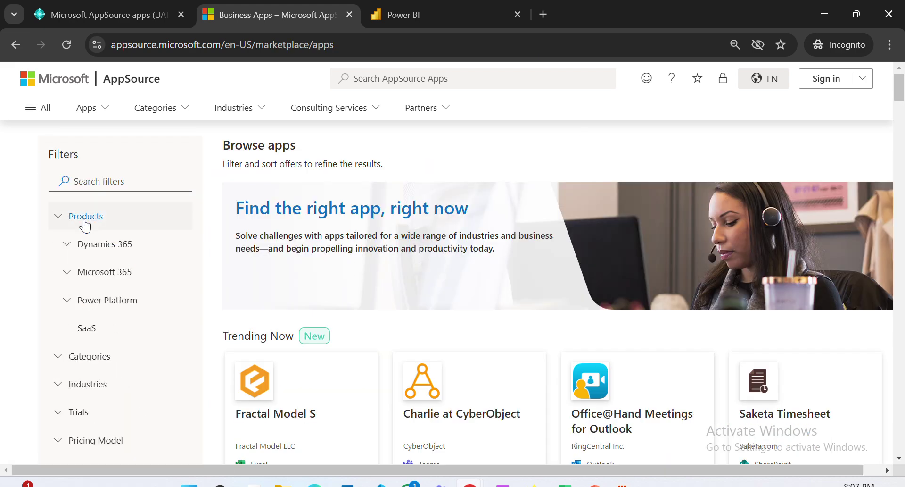
left_click(87, 297)
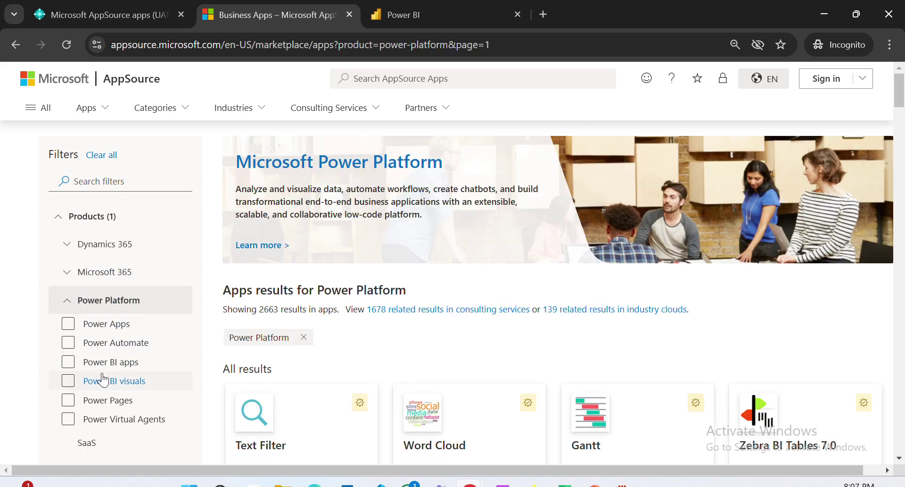
left_click(106, 381)
left_click(106, 363)
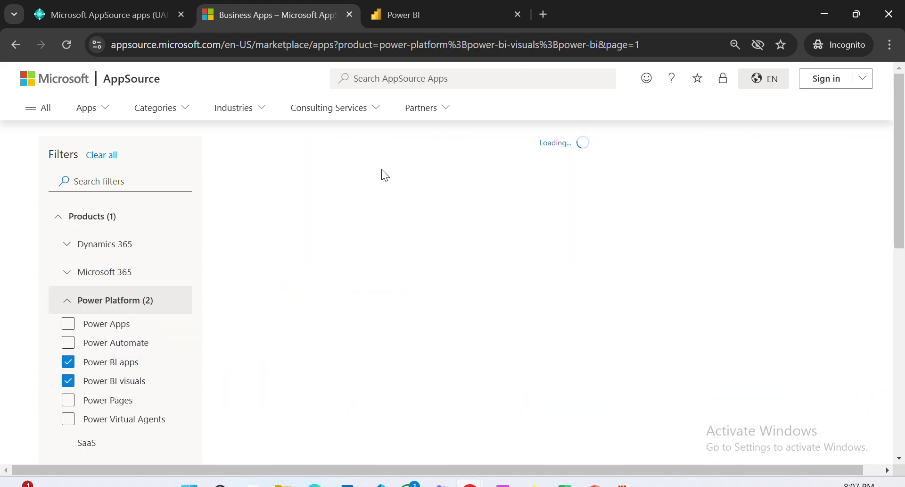
Step: Search AppSource again for "business central Sales" using the earlier search suggestion
left_click(454, 79)
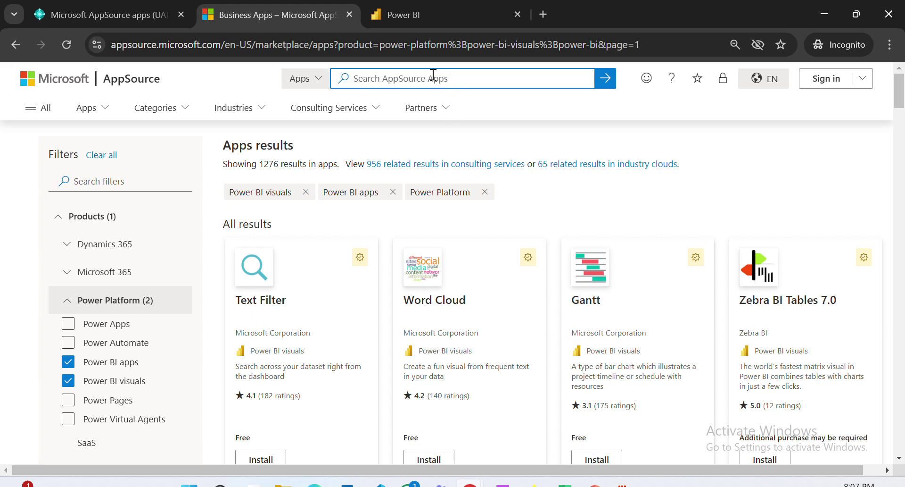
type("business")
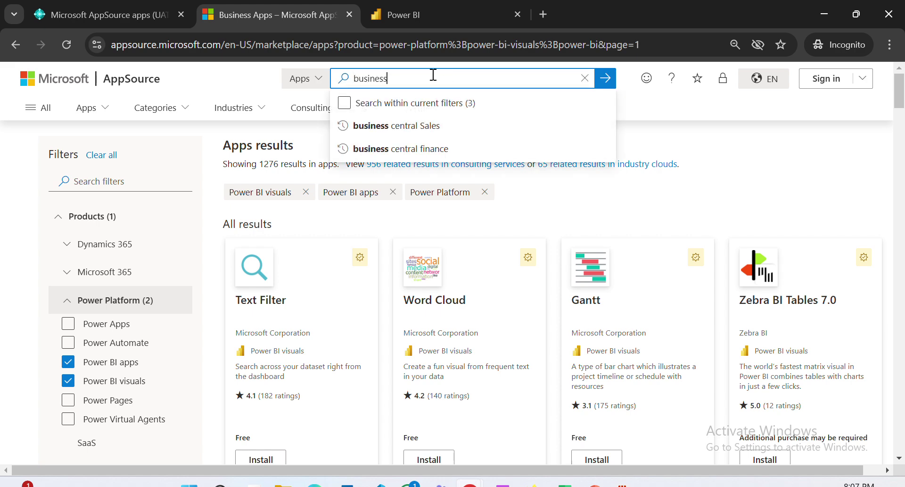
key("Down")
key("Return")
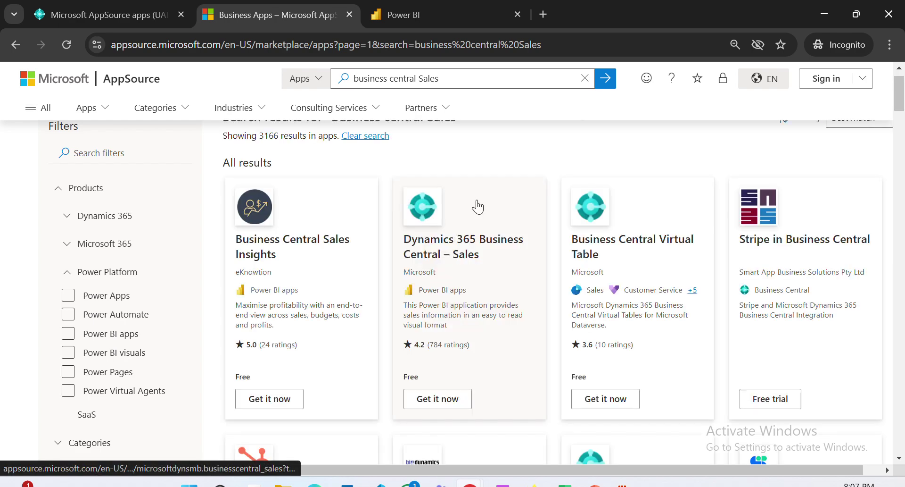
Step: Look through the search results for Microsoft's Sales Power BI app for Business Central and open its listing
scroll(557, 256, "down", 10)
scroll(558, 256, "up", 7)
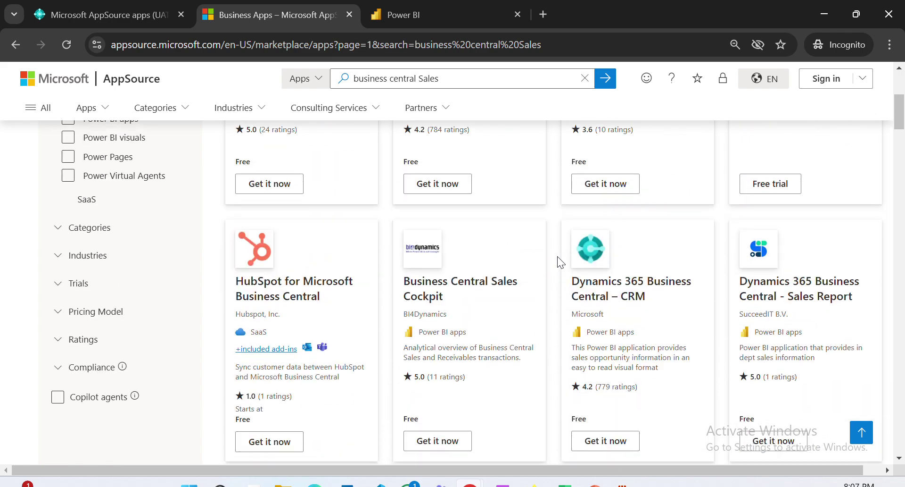
scroll(557, 256, "down", 6)
scroll(556, 257, "down", 8)
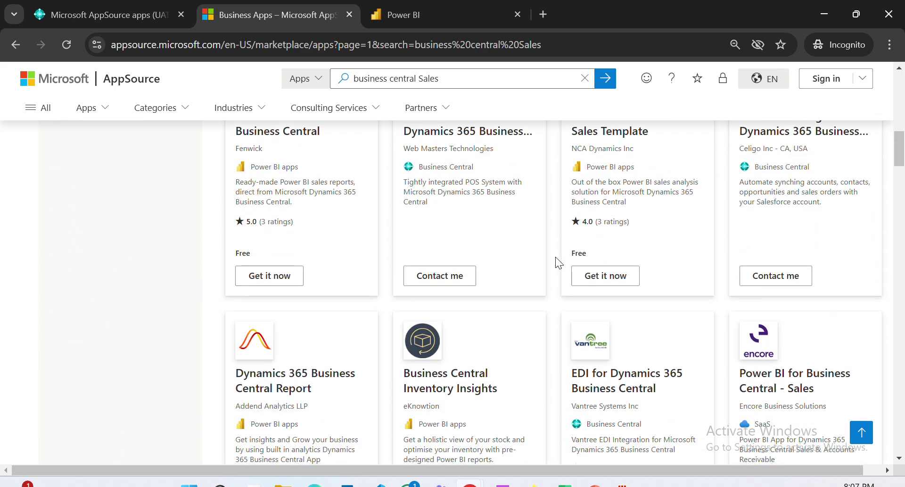
scroll(558, 255, "down", 9)
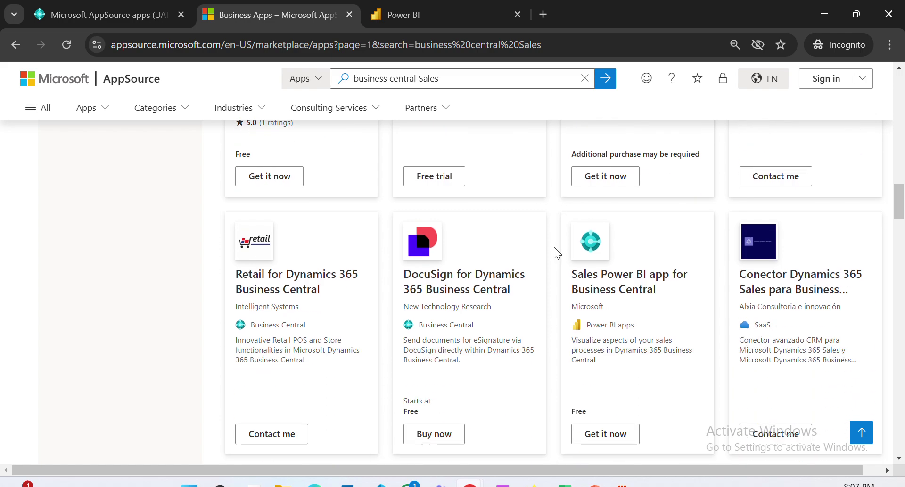
scroll(554, 250, "down", 3)
scroll(589, 257, "up", 3)
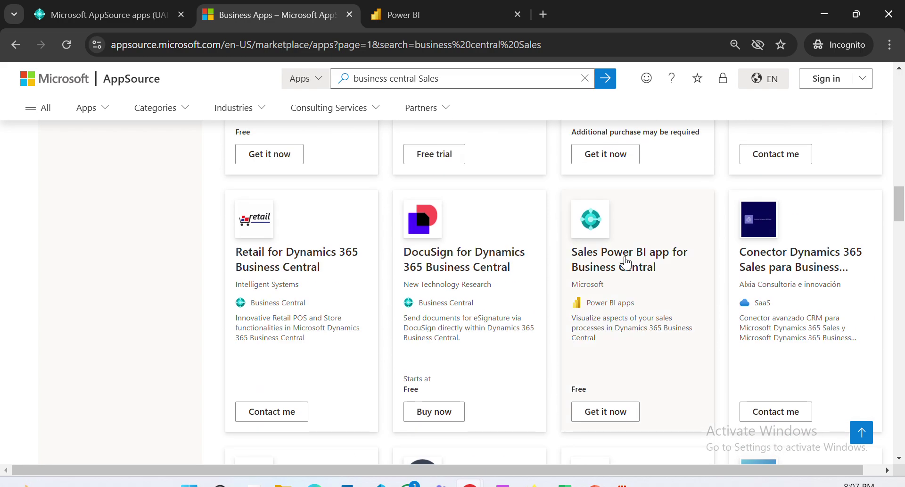
left_click(640, 268)
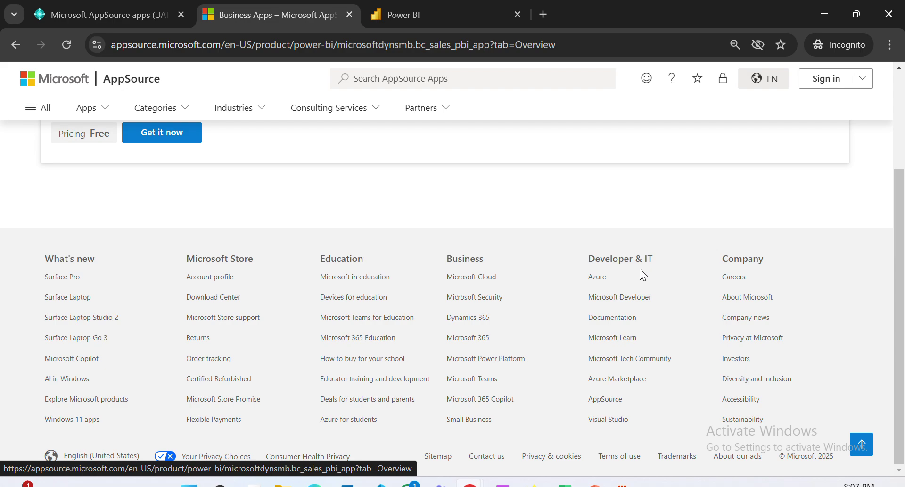
Step: Examine the report previews in the Sales Power BI app listing, enlarging the Sales Overview image and closing it
scroll(411, 276, "up", 20)
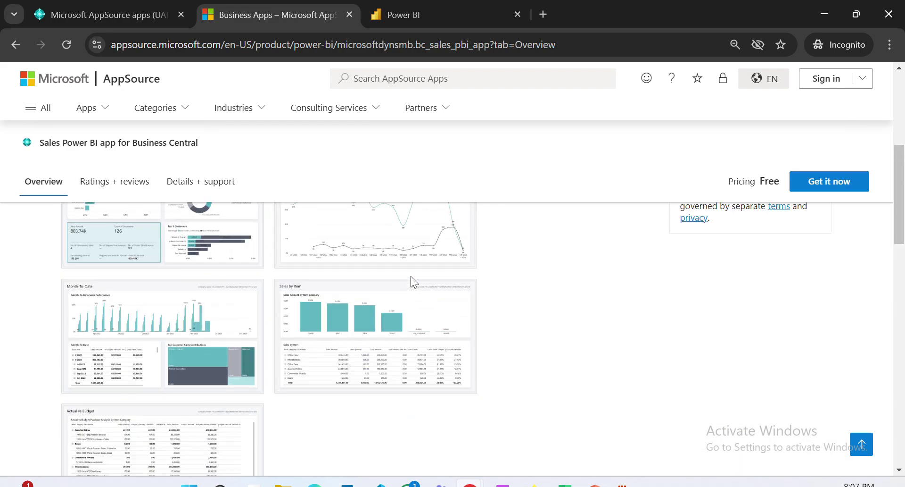
scroll(401, 283, "down", 6)
left_click(188, 279)
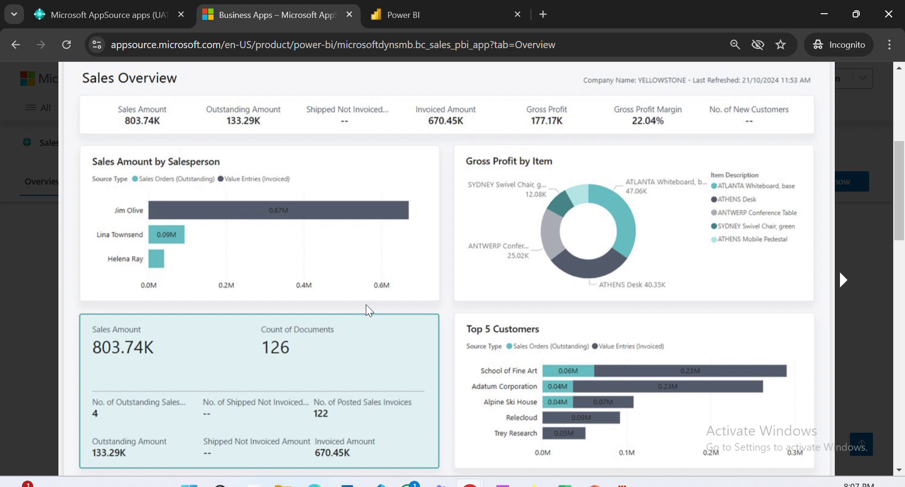
key("Escape")
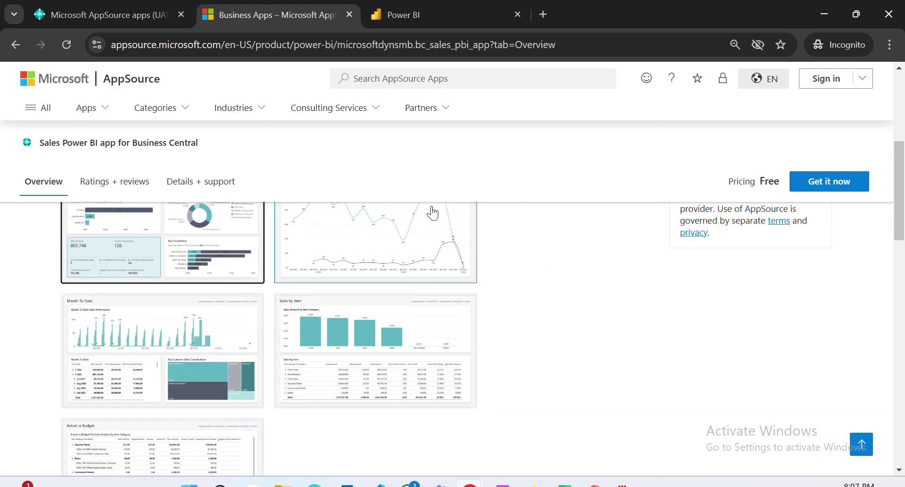
scroll(276, 282, "up", 6)
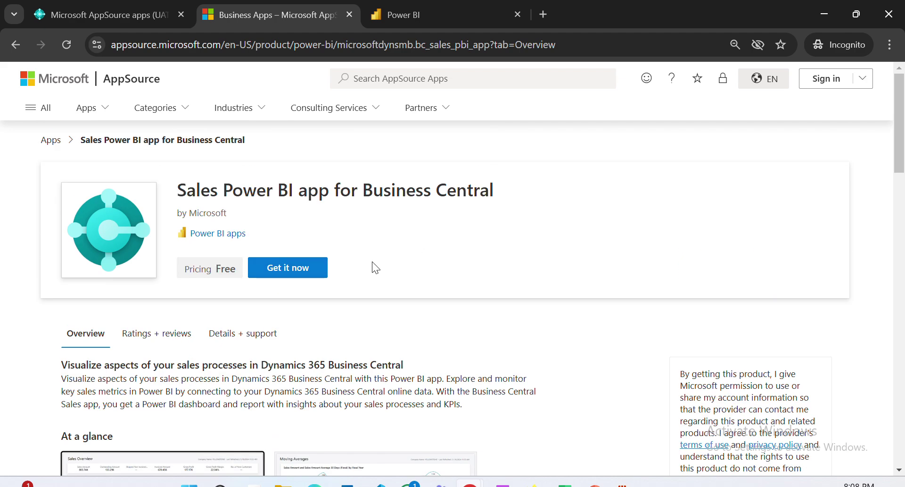
Step: Get the Sales Power BI app for Business Central, signing in to AppSource with the work account's e-mail and confirming the account details
left_click(298, 268)
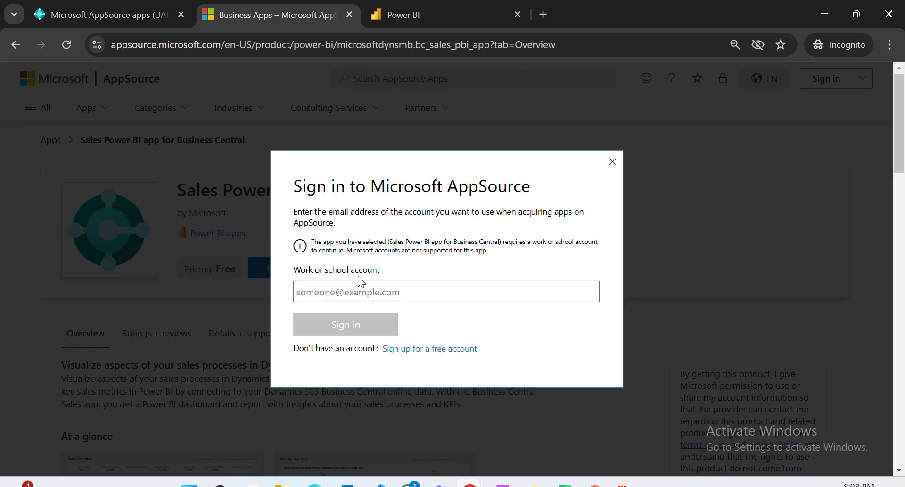
left_click(369, 291)
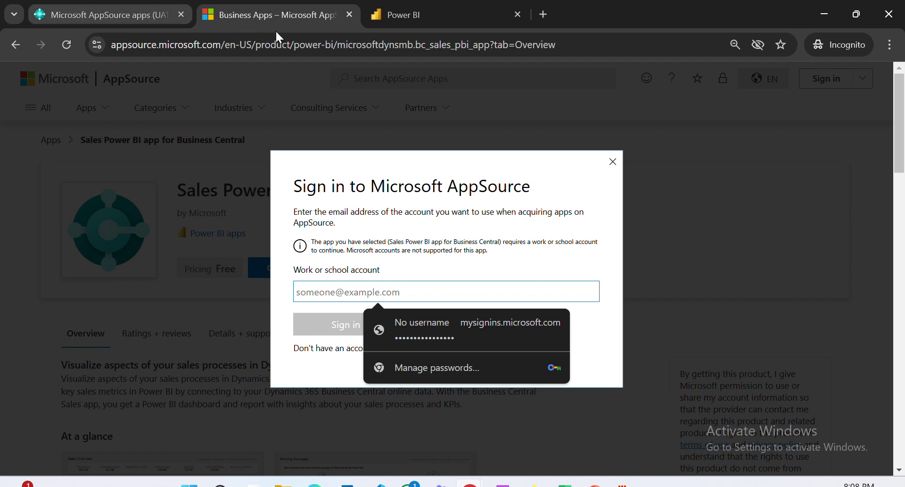
left_click(407, 285)
left_click(399, 326)
left_click(336, 324)
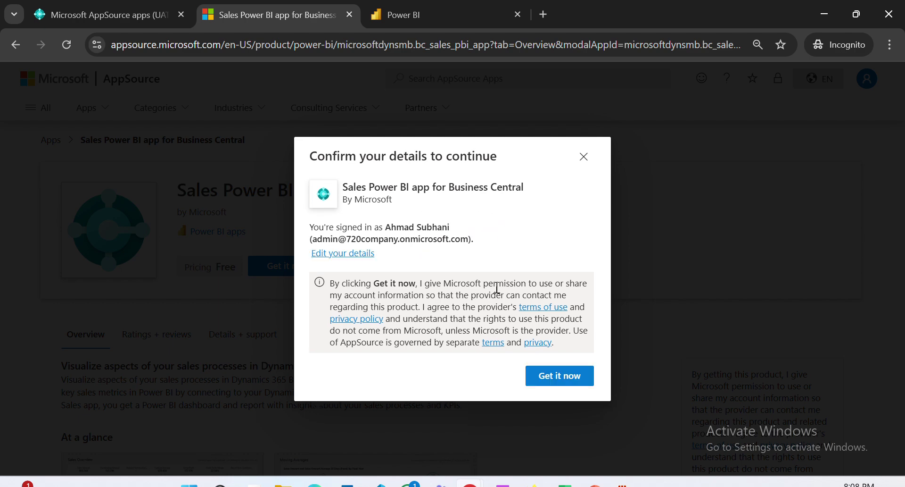
triple_click(390, 188)
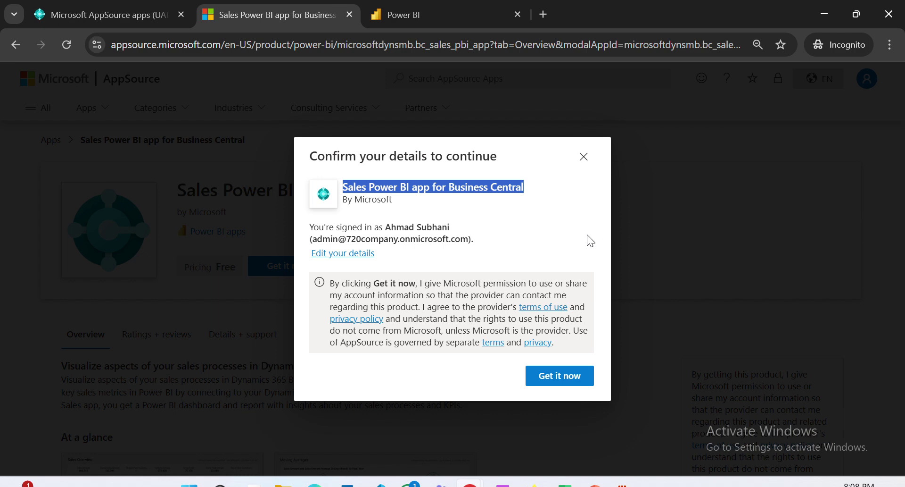
left_click(562, 376)
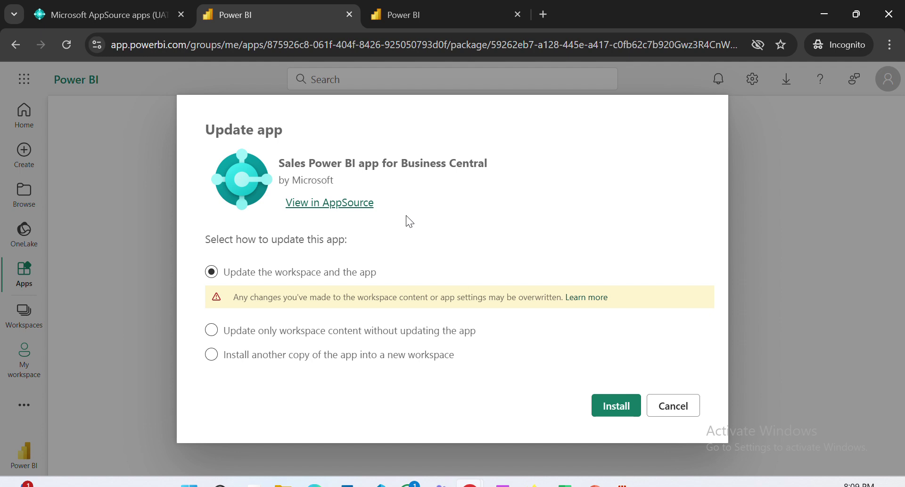
Step: Choose to install another copy of the app into a new workspace and begin its name with the Business Central environment name, "AJ - "
left_click(344, 354)
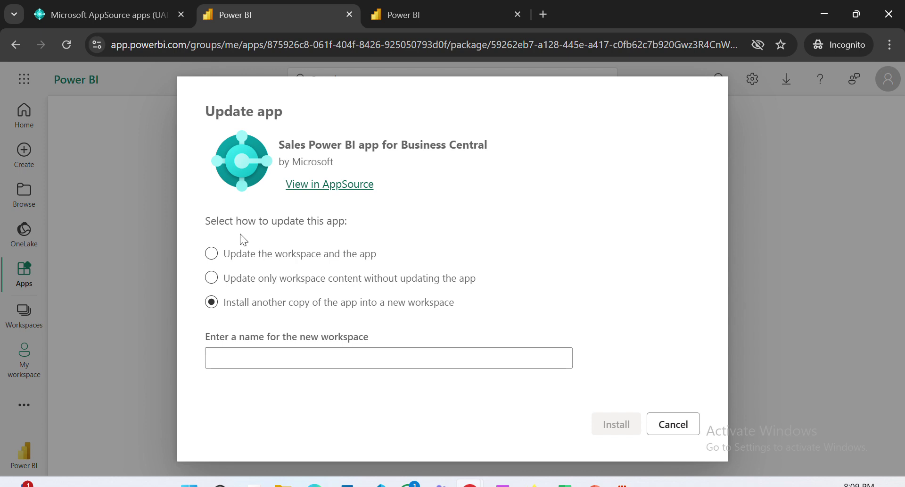
left_click(142, 21)
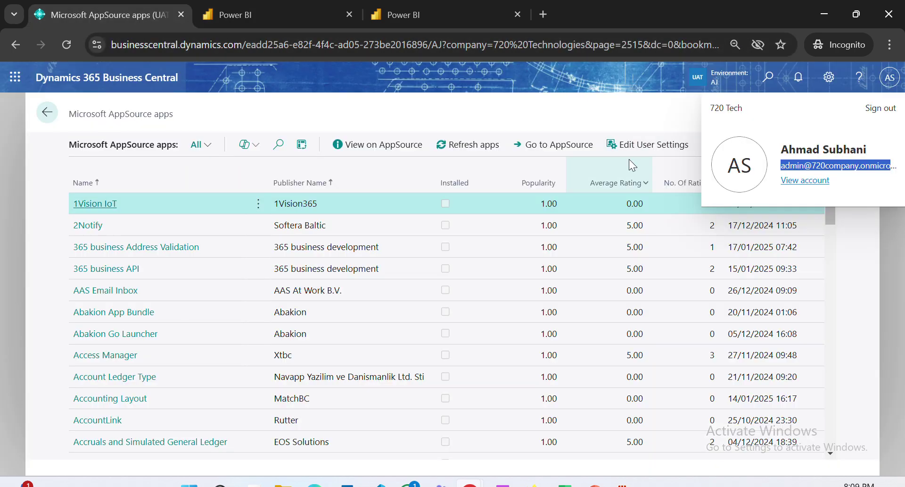
left_click(890, 81)
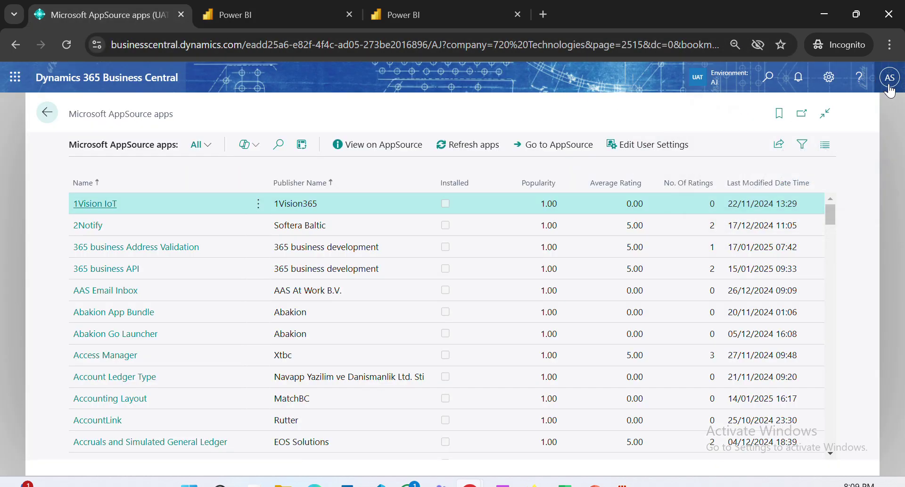
left_click(727, 79)
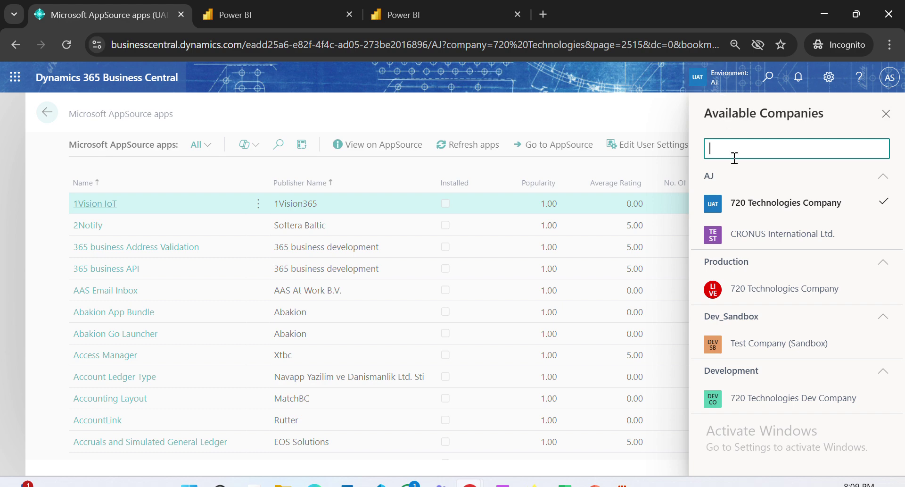
double_click(708, 176)
key("ctrl+c")
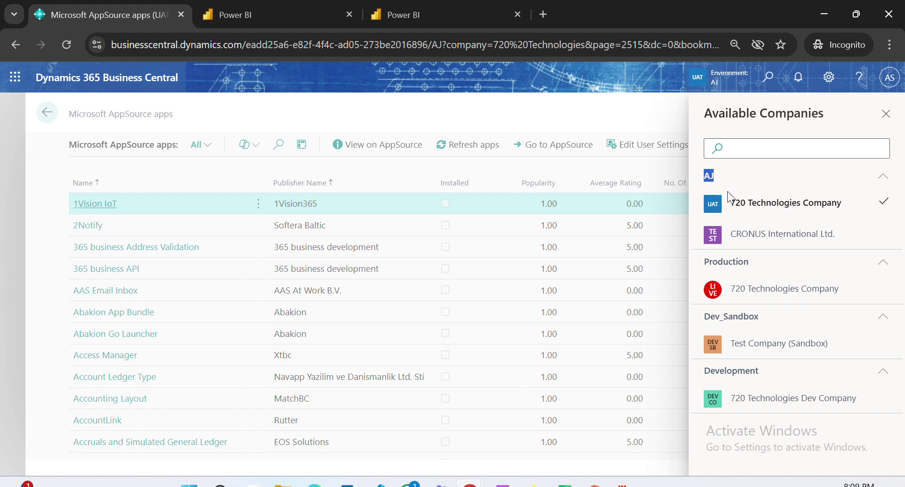
left_click(263, 15)
left_click(324, 359)
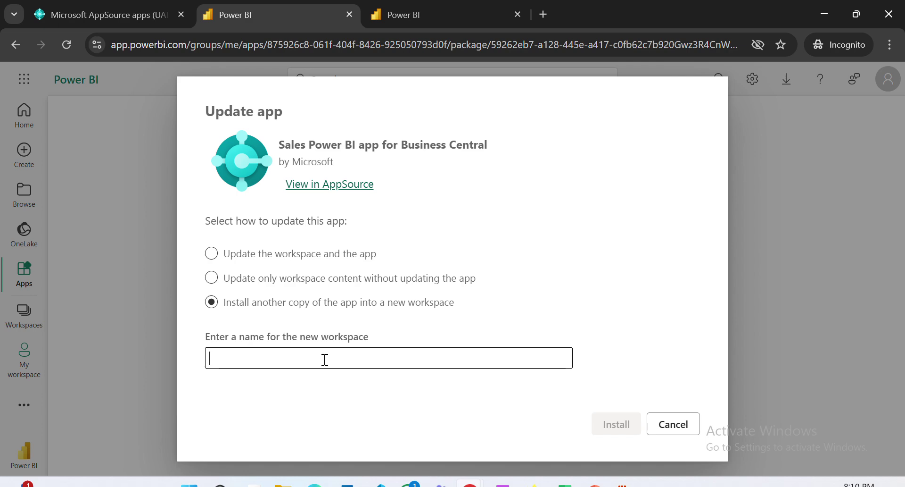
key("ctrl+v")
type("- S")
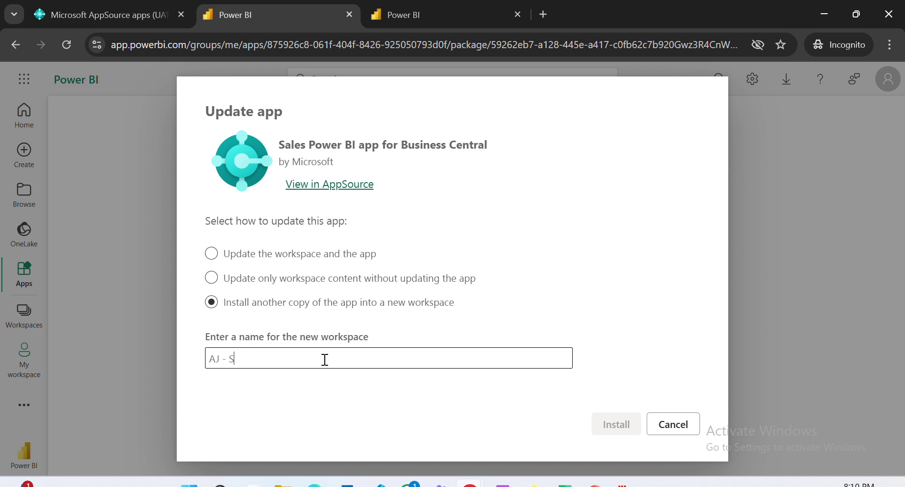
key("BackSpace")
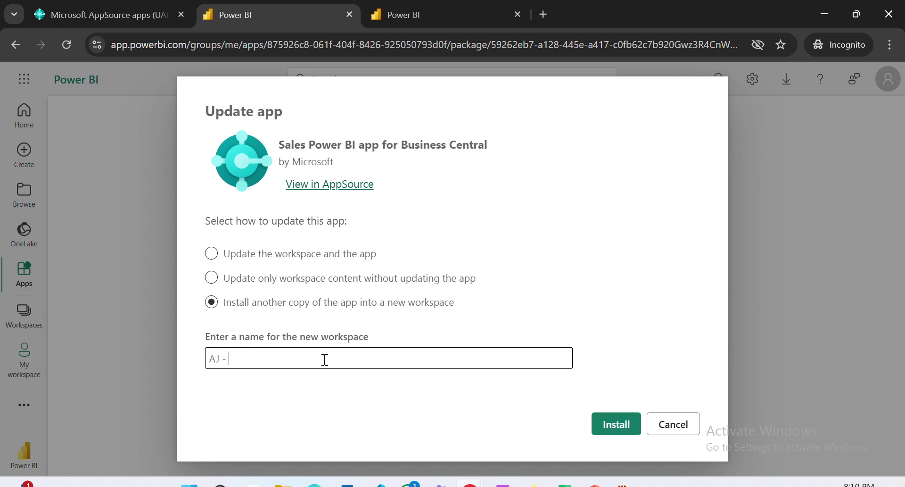
Step: Complete the workspace name as "AJ - 720 Technologies Company - Sales" using the Business Central company name, and install the app
left_click(114, 9)
left_click_drag(844, 204, 767, 210)
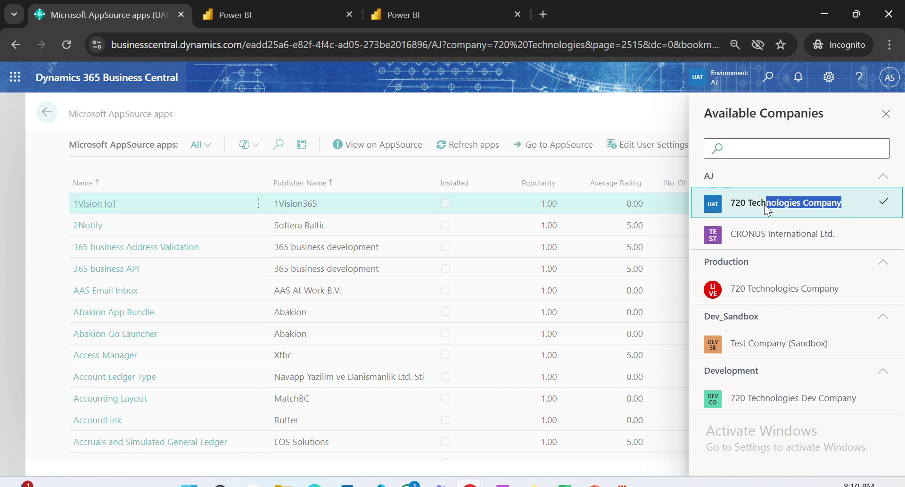
key("ctrl+c")
key("ctrl+Tab")
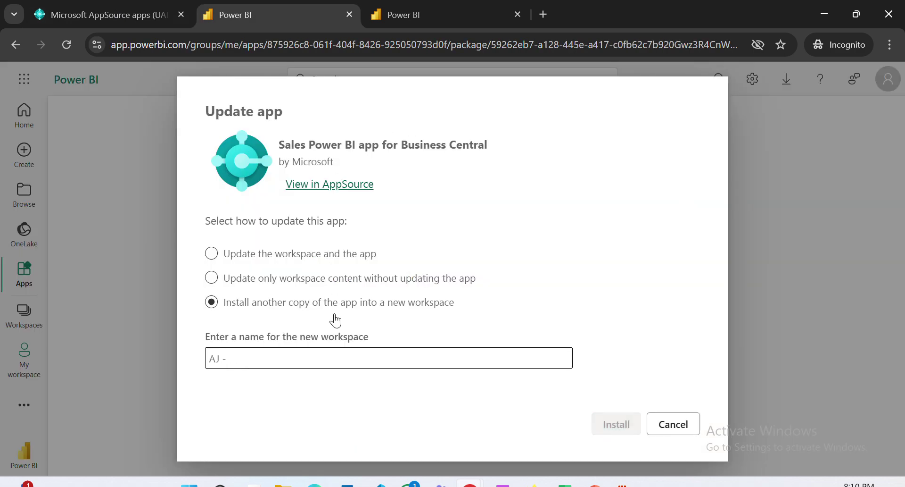
key("ctrl+v")
type("-")
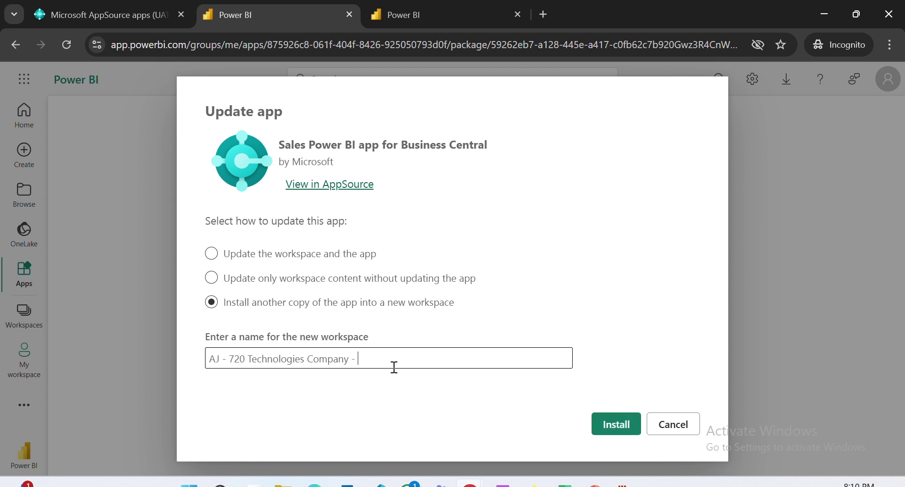
type(" Sales")
left_click(613, 424)
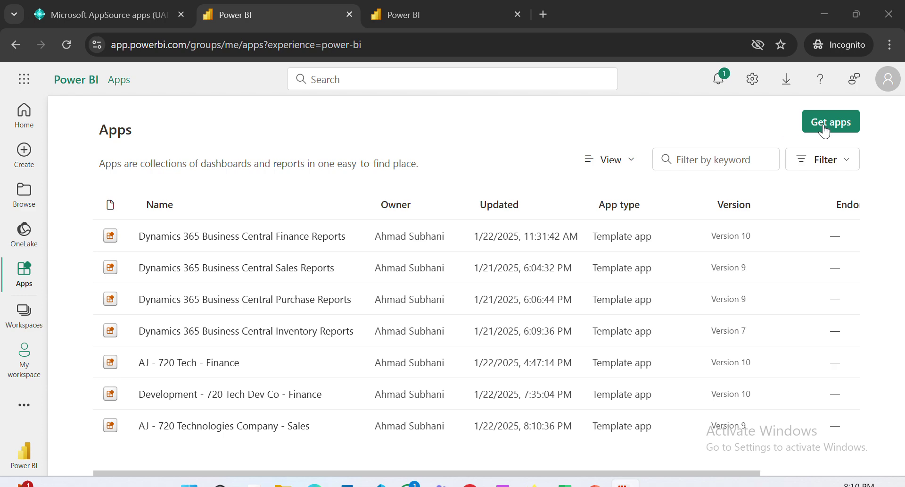
Step: Open the AJ - 720 Technologies Company - Sales app and look over its Sales Overview, Daily Sales and Moving Average pages and company name
left_click(199, 430)
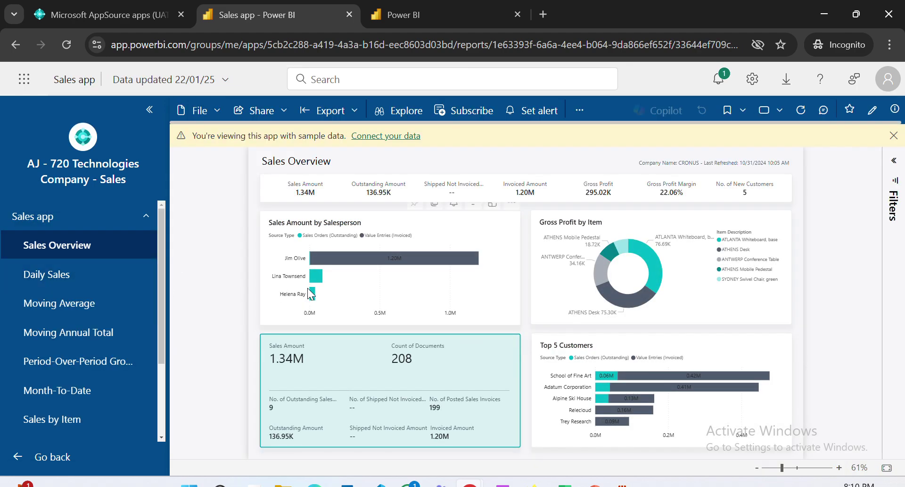
left_click(97, 279)
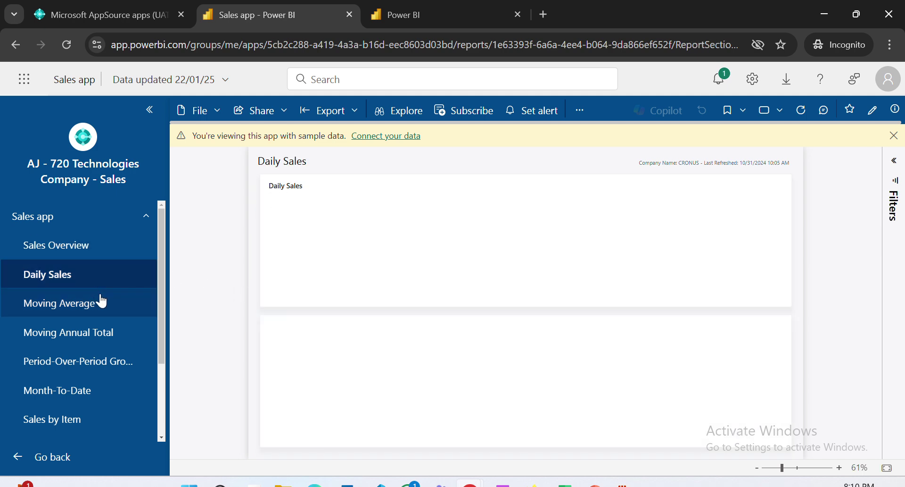
left_click(109, 301)
left_click(95, 245)
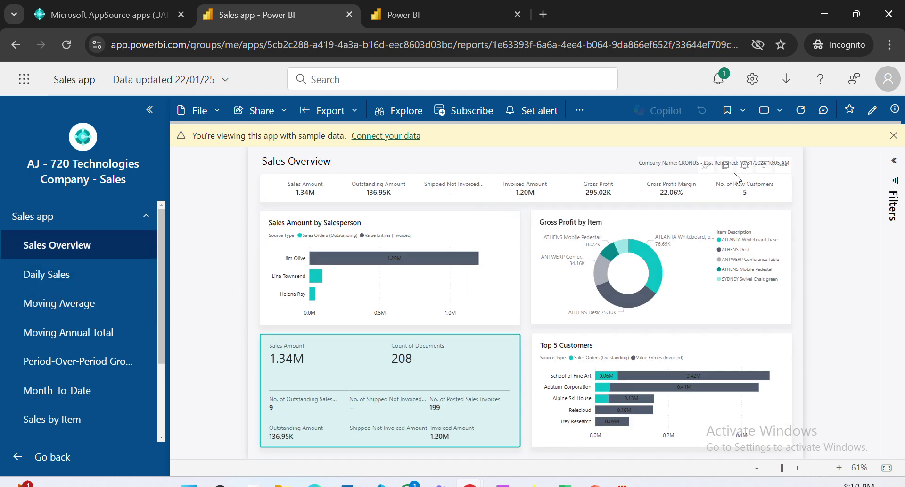
scroll(734, 171, "up", 5)
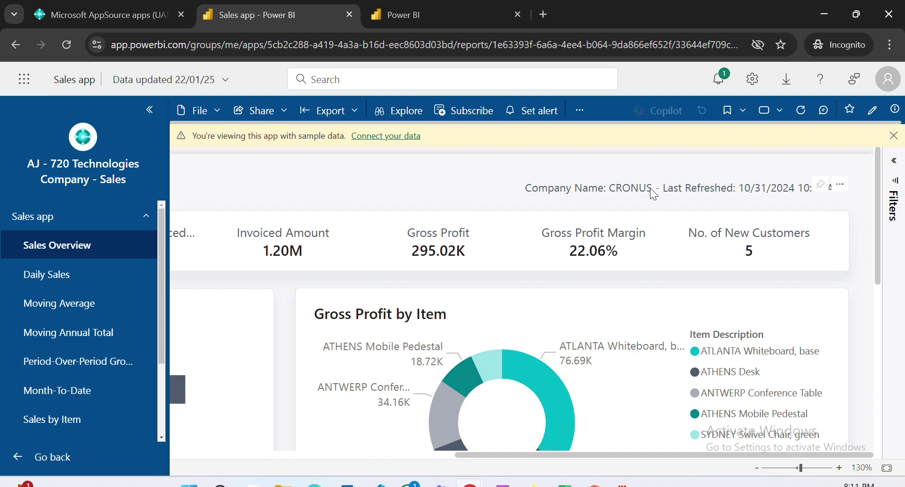
scroll(650, 188, "down", 2)
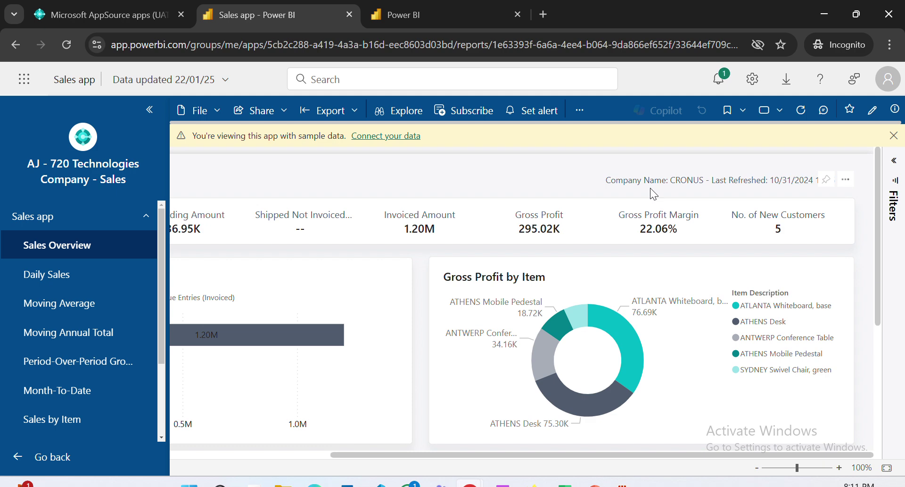
Step: Start connecting the Sales app to live data and set the Company parameter to "720 Technologies Company"
left_click(407, 136)
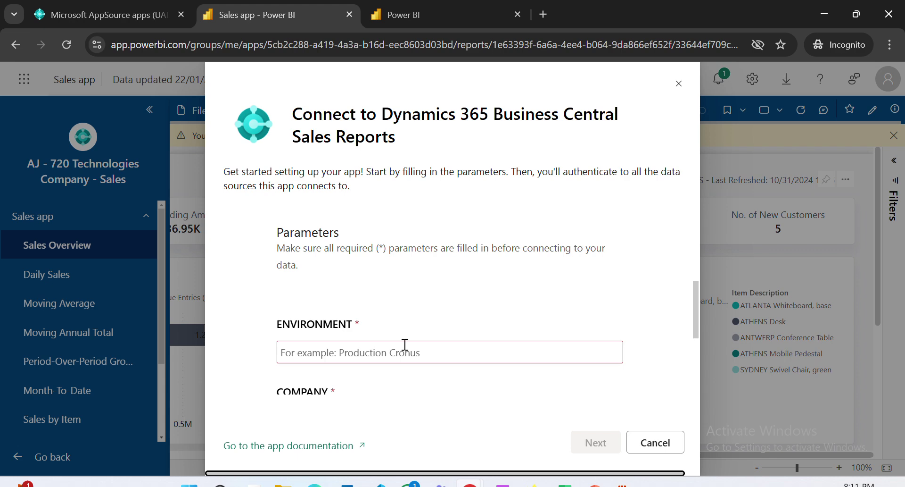
scroll(404, 351, "down", 2)
left_click(367, 308)
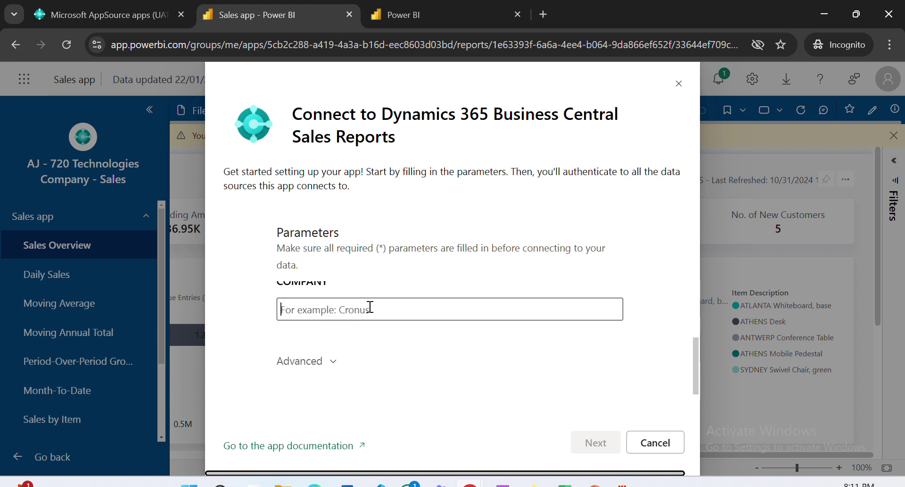
type("720 Technologies Company")
Step: Check the environment name in Business Central, set the Environment parameter to "AJ", and continue to the authentication settings
scroll(426, 329, "up", 1)
scroll(421, 323, "up", 1)
left_click(138, 4)
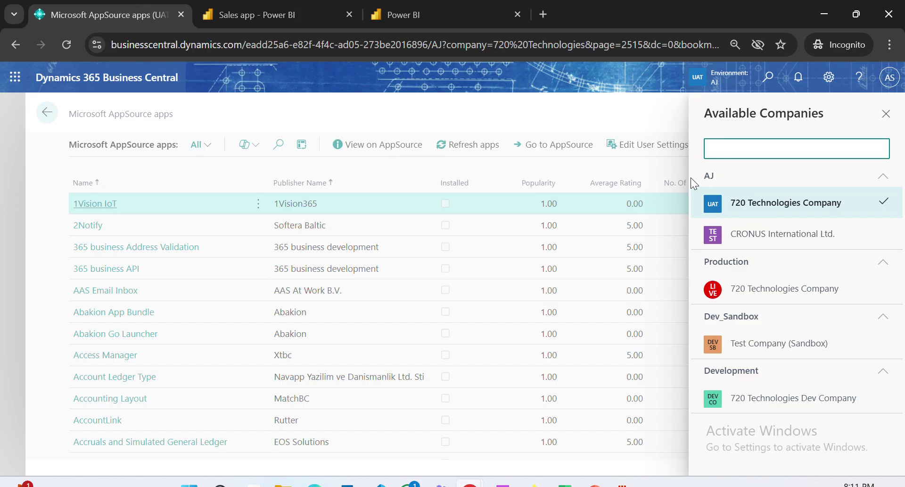
key("ctrl+Tab")
left_click(446, 348)
type("AJ")
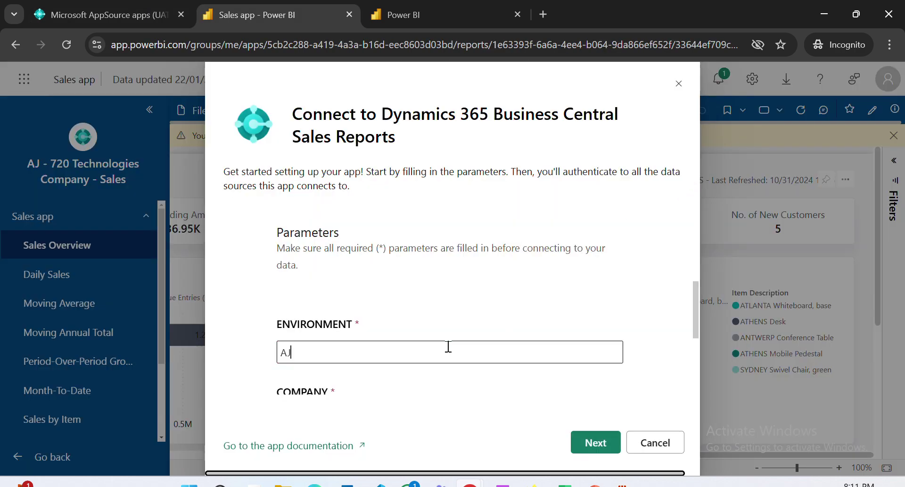
scroll(590, 362, "down", 2)
left_click(595, 442)
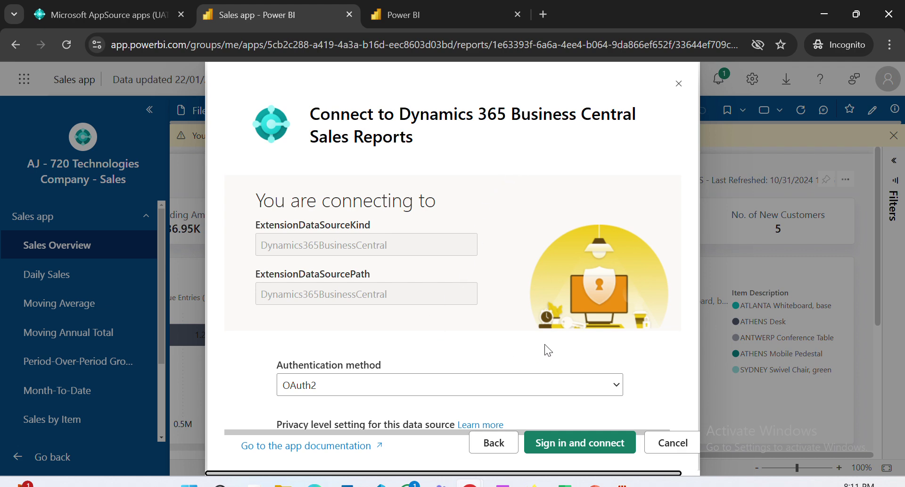
Step: Connect the data source with OAuth2 authentication and the Organizational privacy level, signing in with the existing administrator account
key("ctrl+minus")
key("ctrl+minus")
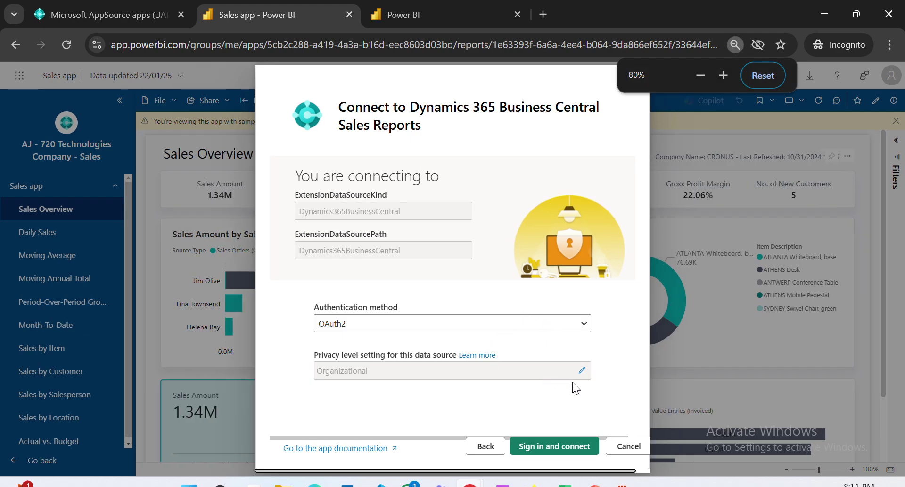
key("ctrl+plus")
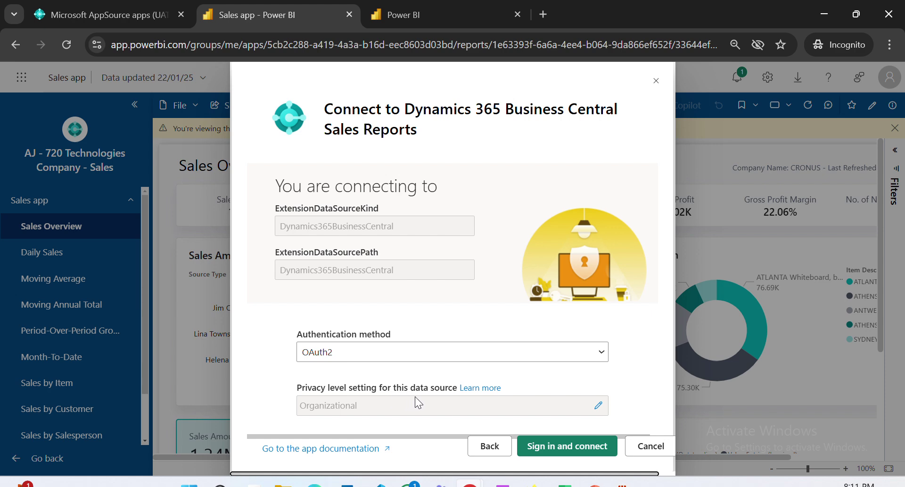
left_click(525, 352)
left_click(525, 351)
left_click(600, 405)
left_click(602, 406)
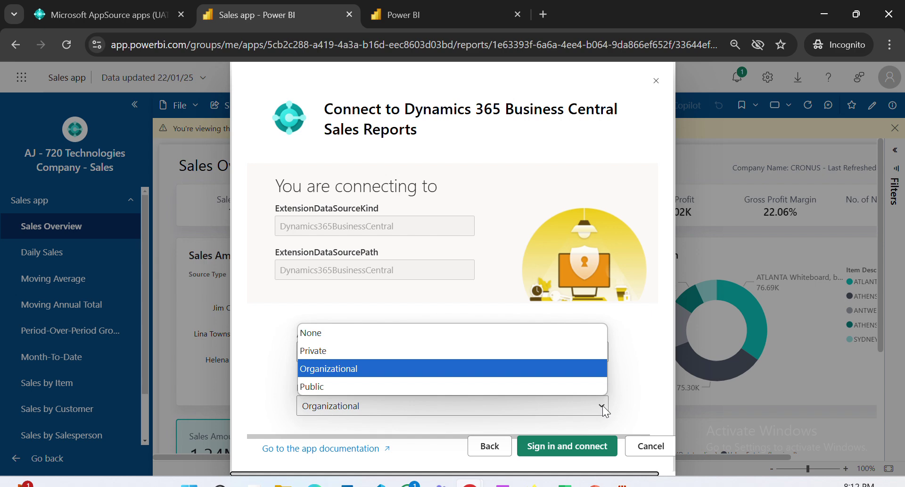
left_click(549, 369)
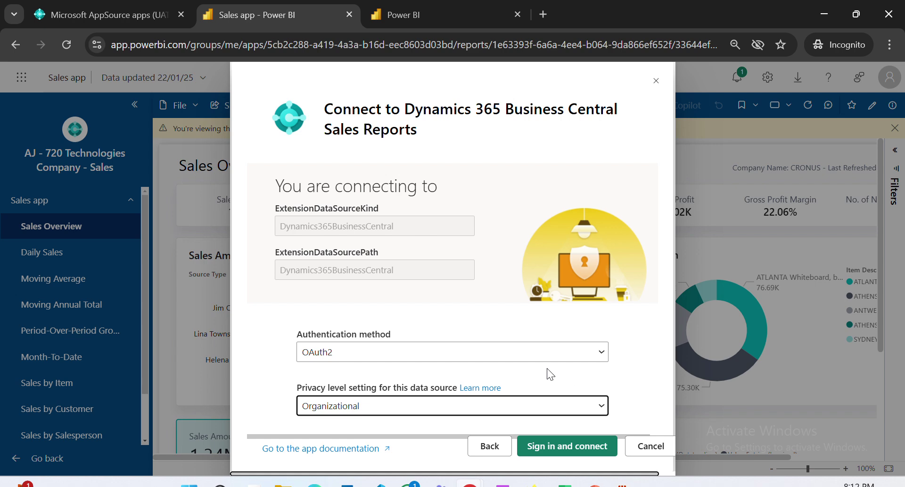
left_click(465, 358)
left_click(460, 368)
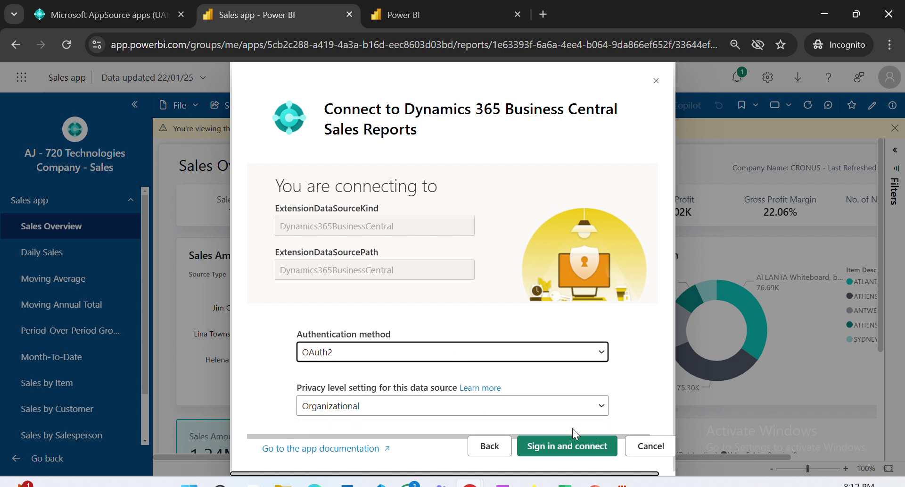
left_click(568, 447)
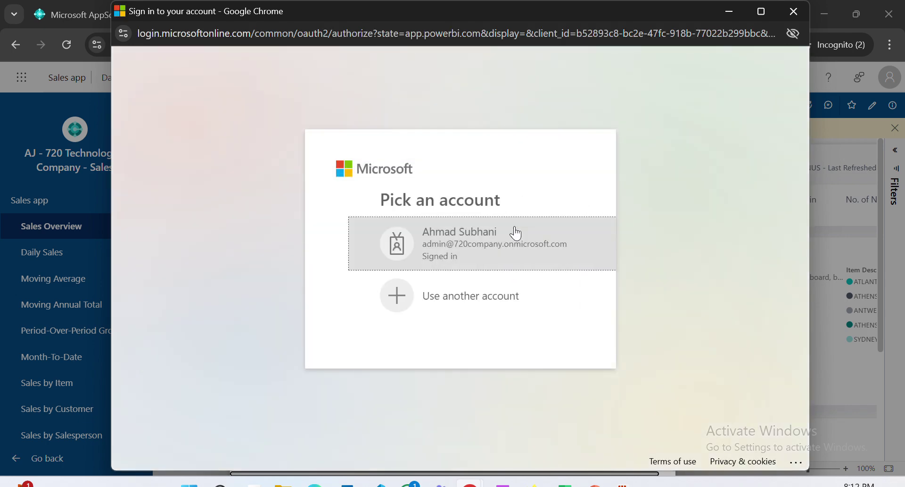
left_click(517, 233)
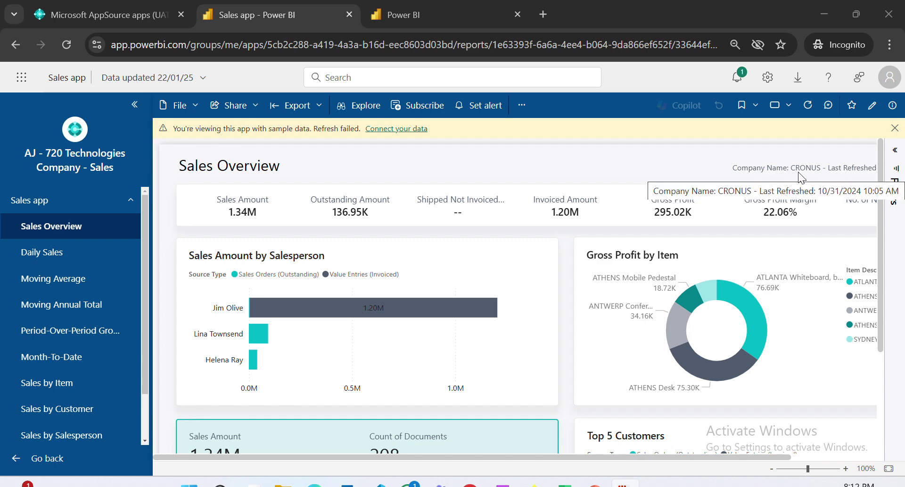
Step: Reopen the Sales app's data connection and set the Environment parameter to "AJ", copied from Business Central's list of available companies
left_click(405, 128)
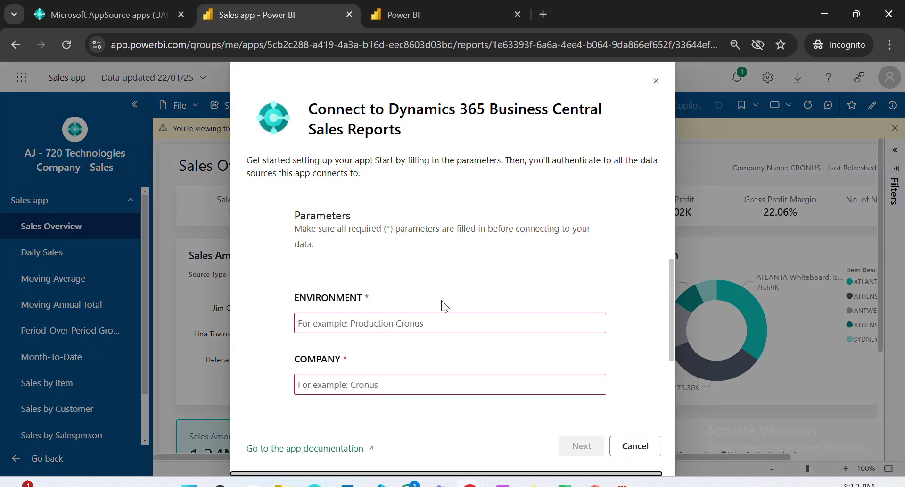
left_click(444, 316)
left_click(148, 19)
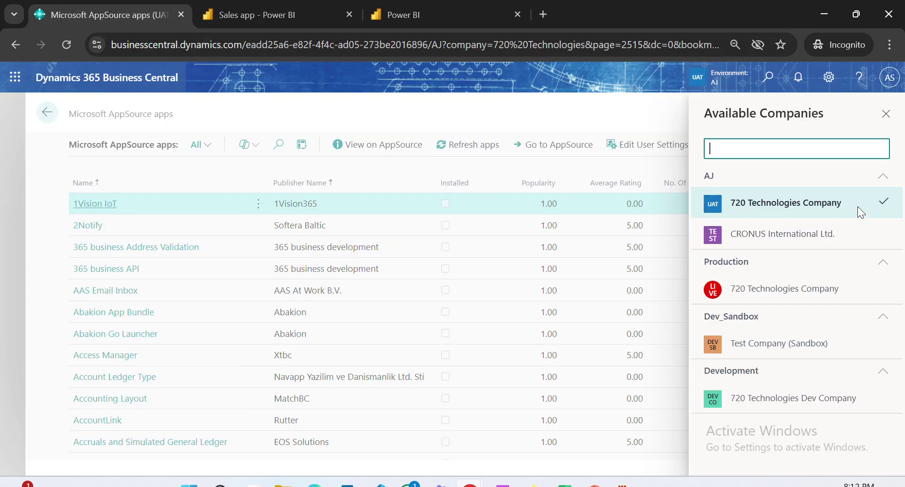
double_click(765, 178)
left_click(762, 177)
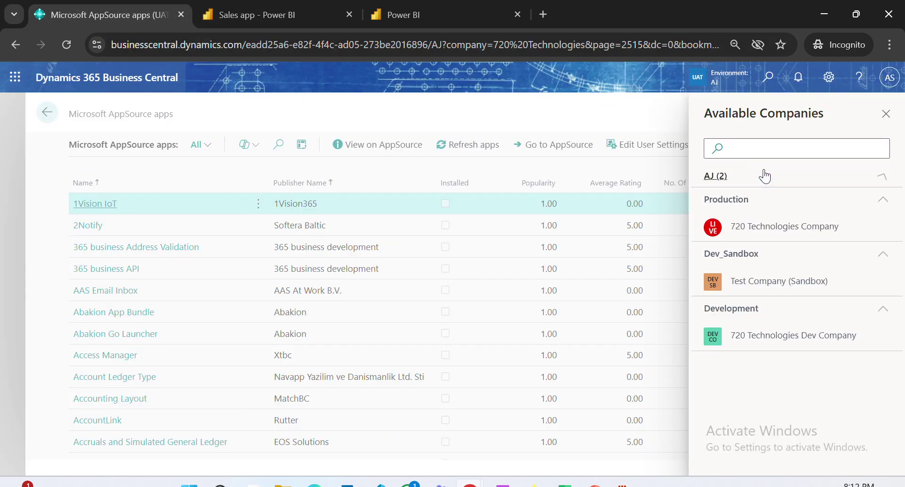
left_click(757, 179)
double_click(708, 176)
key("ctrl+c")
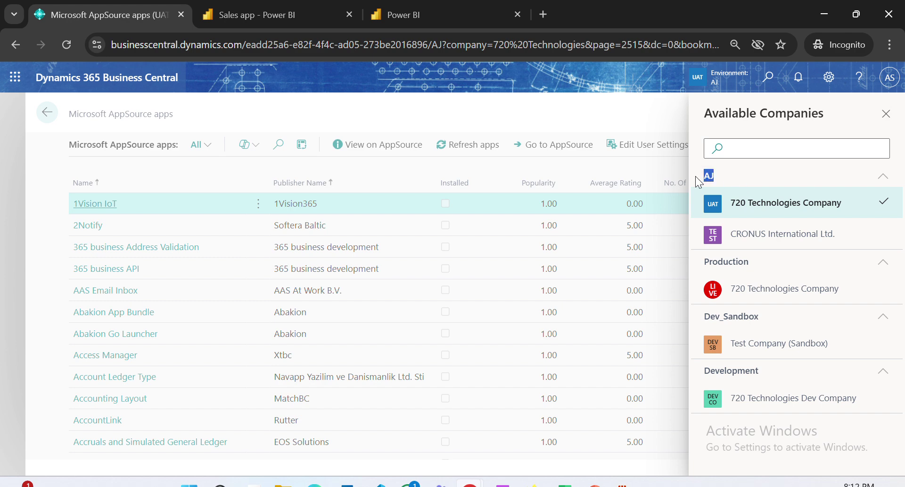
key("ctrl+Tab")
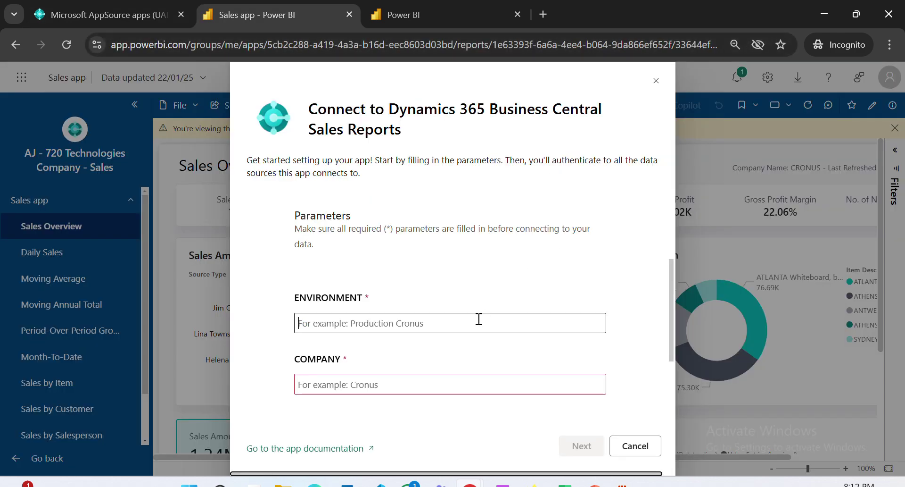
key("ctrl+v")
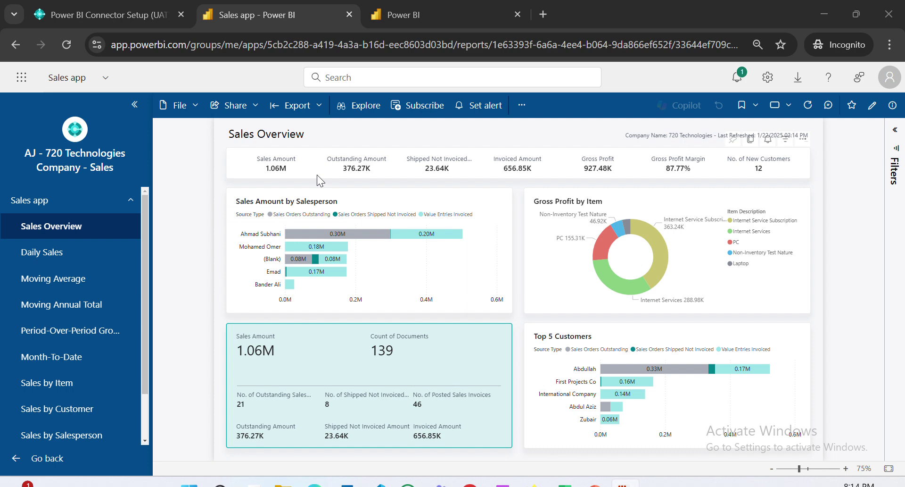
Step: Compare the Company Name in Business Central's Power BI Connector Setup with the company name on the Sales Overview report
left_click(118, 16)
left_click(251, 267)
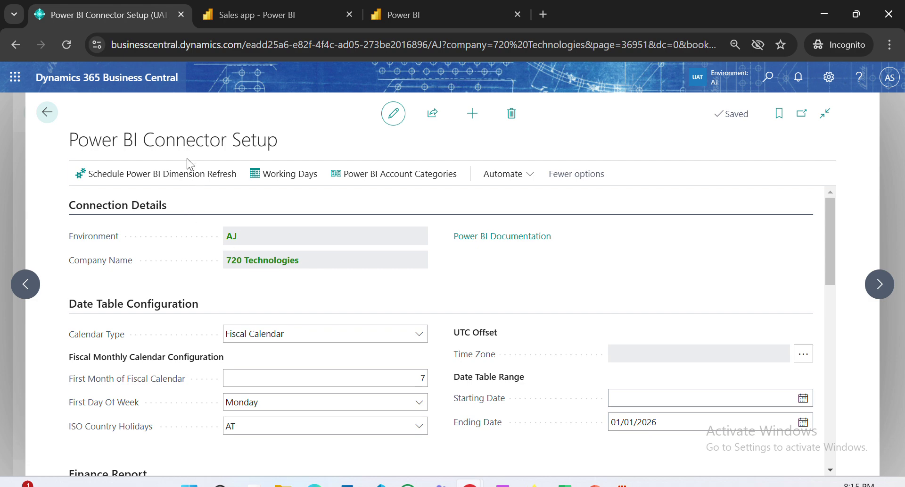
double_click(245, 260)
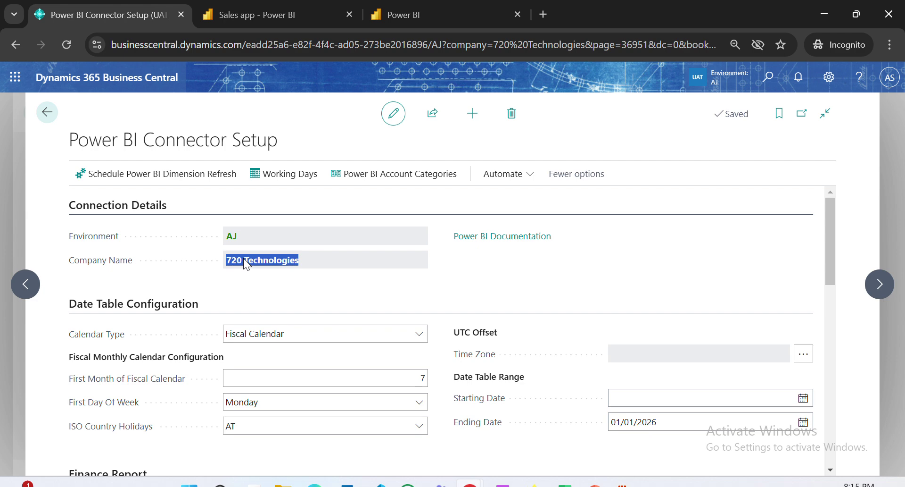
left_click(263, 17)
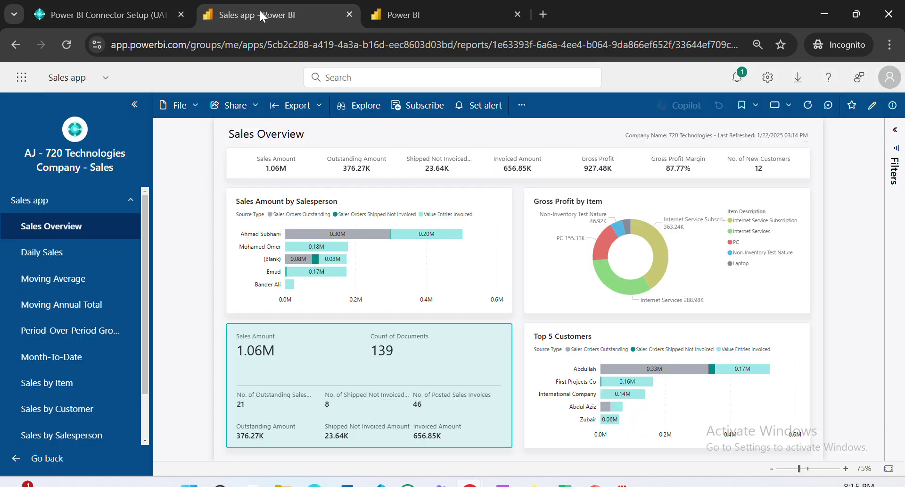
scroll(518, 239, "up", 1)
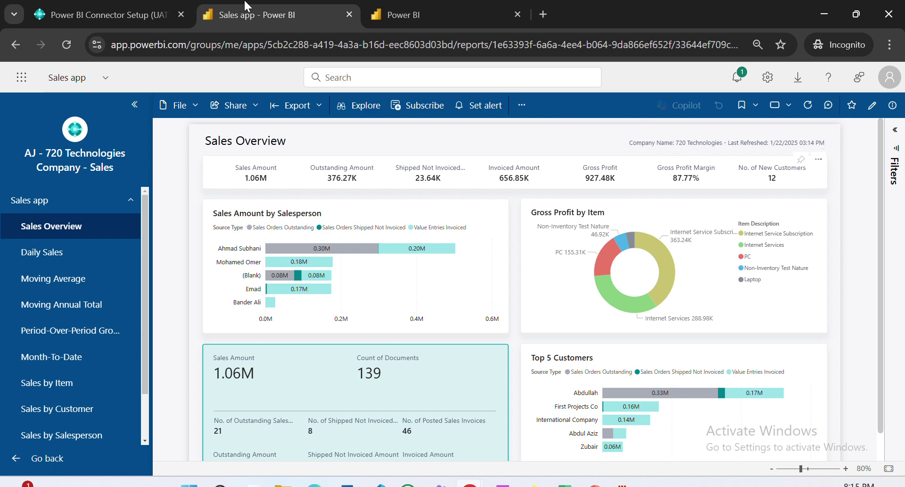
Step: Return to the Business Central home page, search for "sales repo" and try to open the Sales Report (Power BI)
left_click(128, 14)
key("Escape")
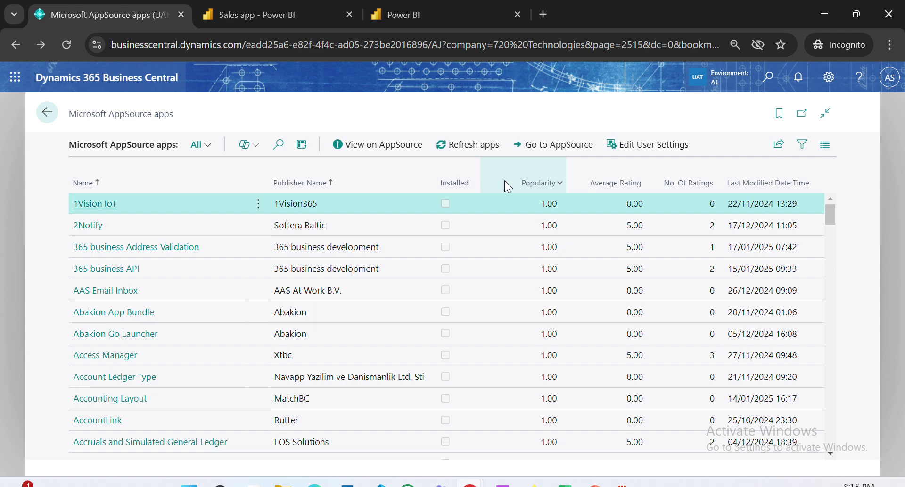
key("Escape")
key("alt+q")
type("sales")
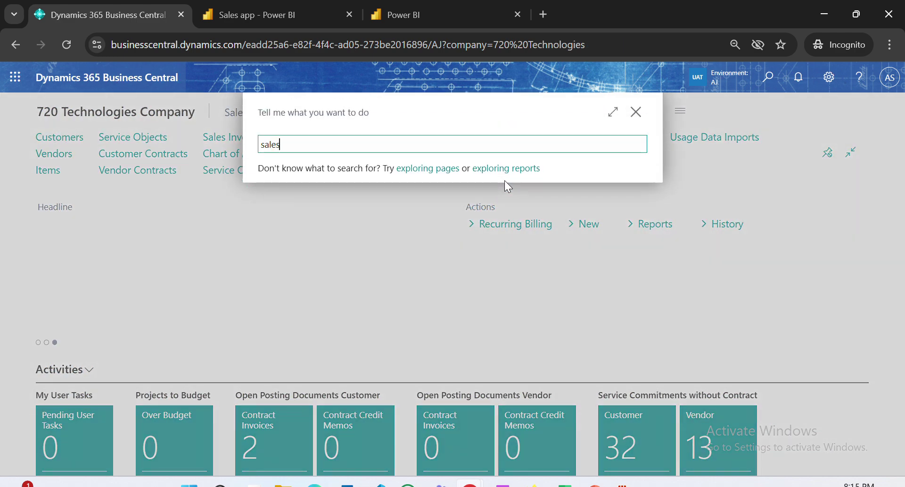
type(" qepo")
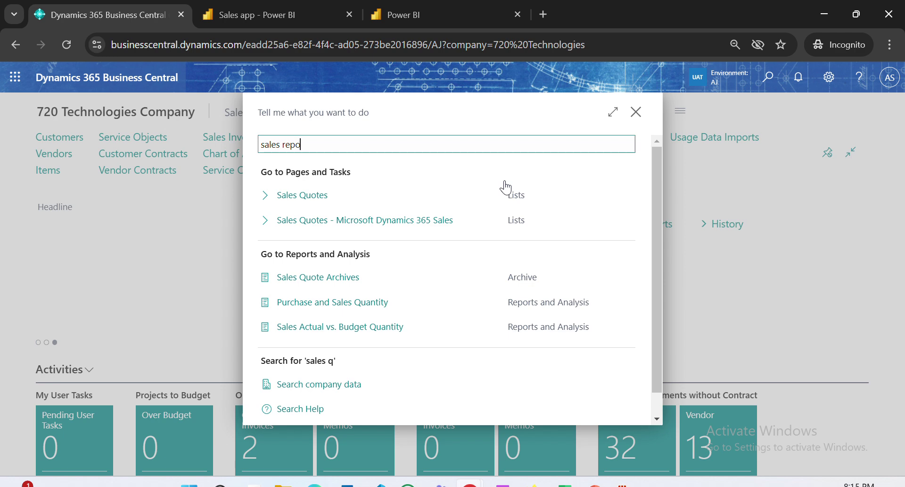
left_click(474, 303)
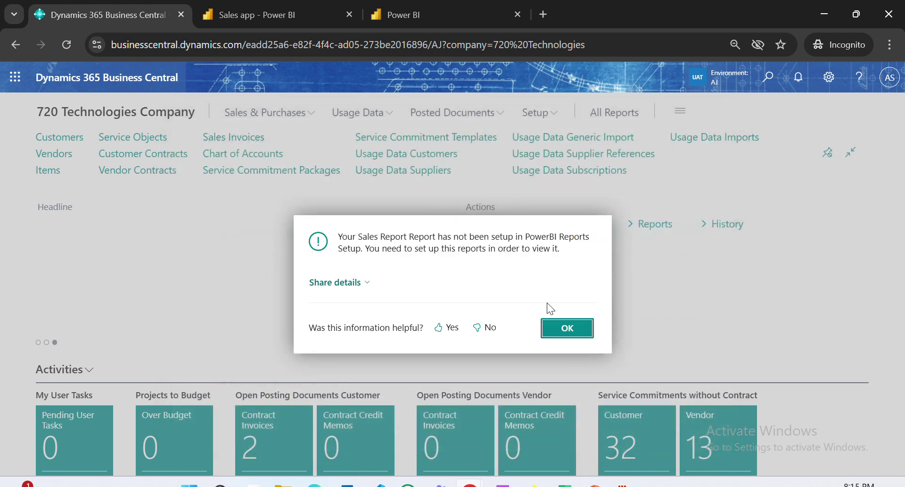
left_click(559, 327)
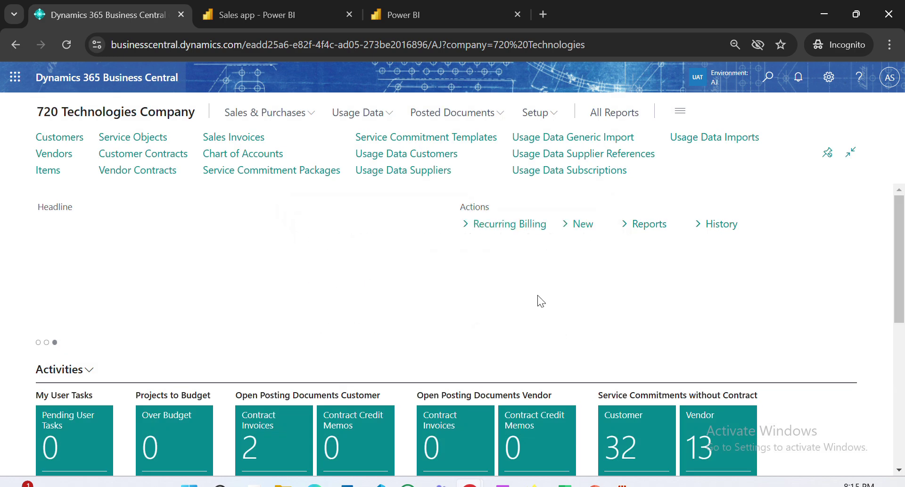
Step: Search Business Central for "power bi conn" and open the Power BI Connector Setup page
key("alt+q")
type("power a")
key("BackSpace")
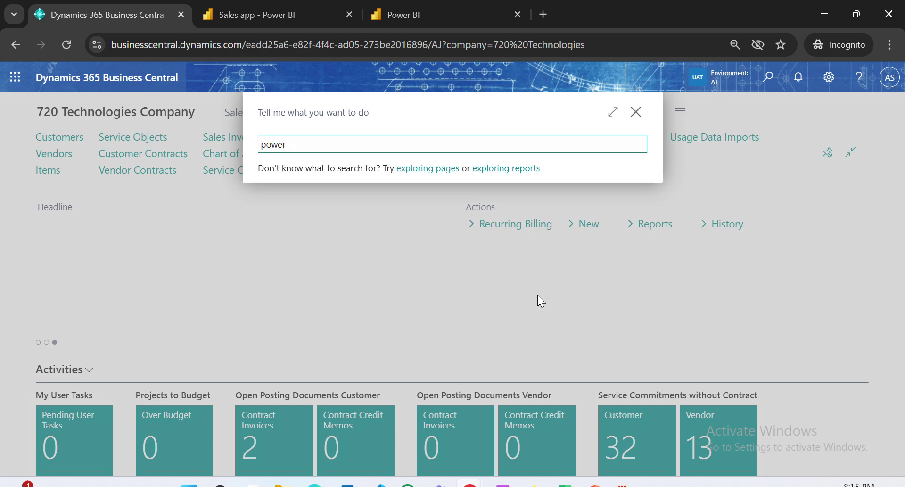
type("bi conn")
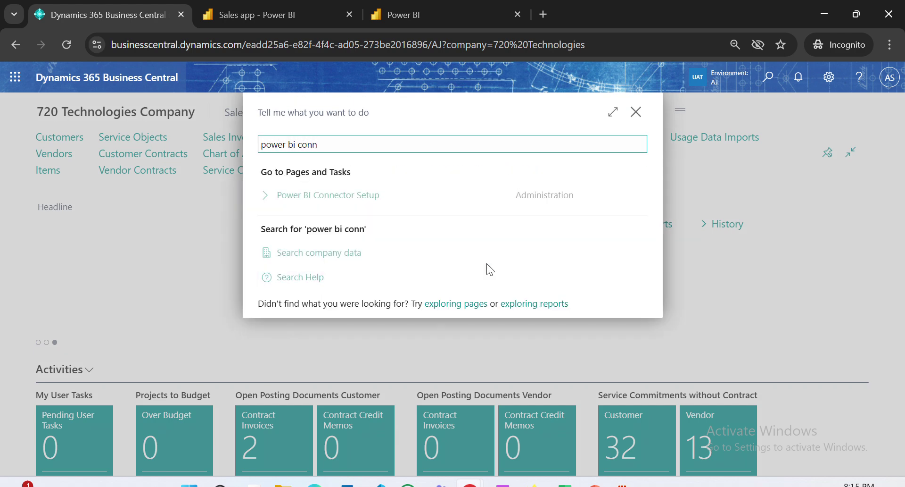
left_click(392, 196)
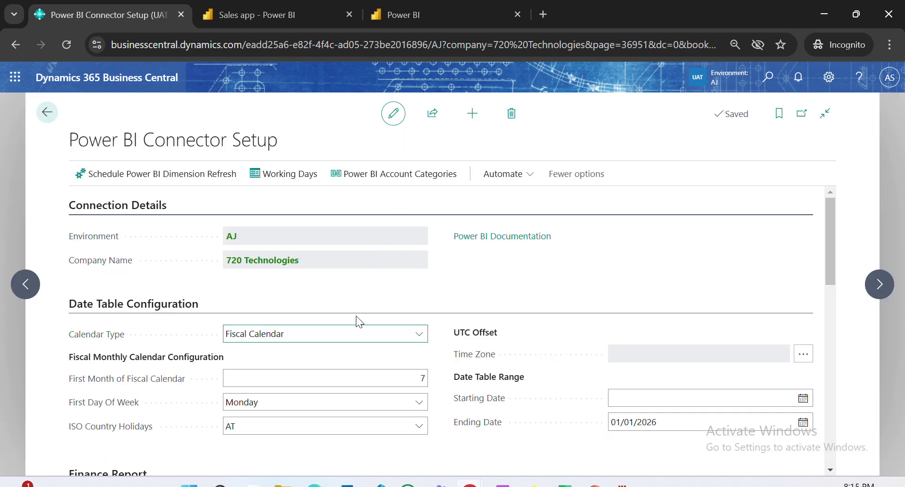
Step: Assign Sales app from the AJ - 720 Technologies Company - Sales workspace as the Power BI Sales report and leave the setup page
left_click(158, 308)
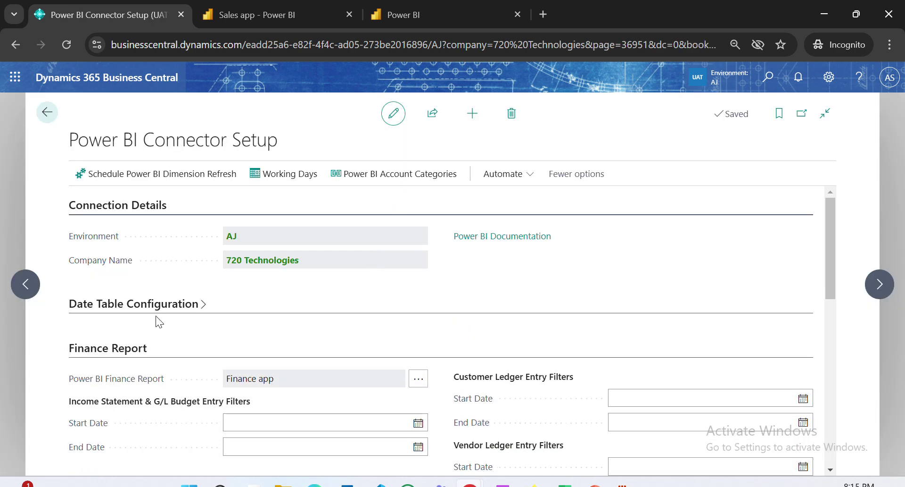
left_click(155, 207)
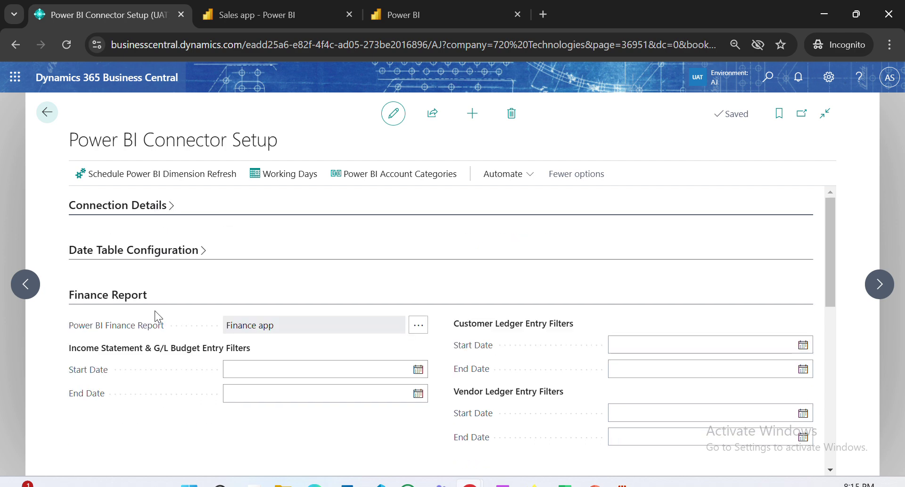
left_click(135, 297)
scroll(189, 311, "down", 3)
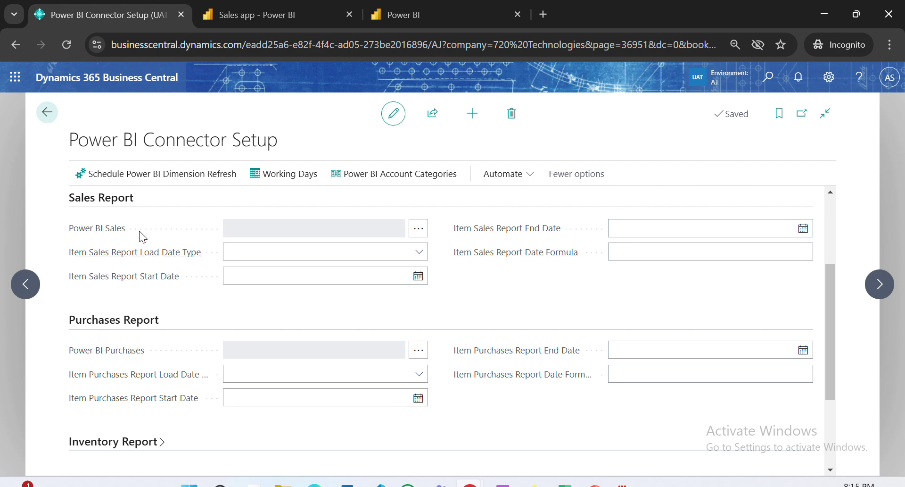
left_click(420, 229)
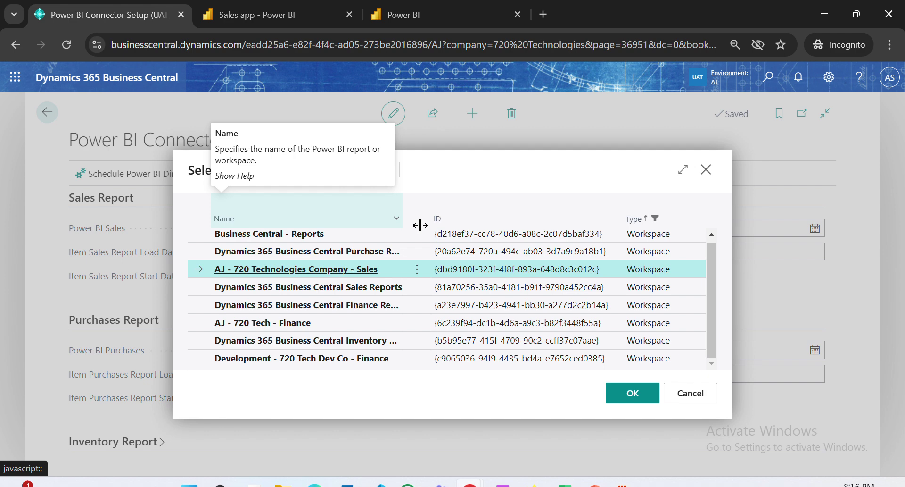
scroll(405, 242, "up", 1)
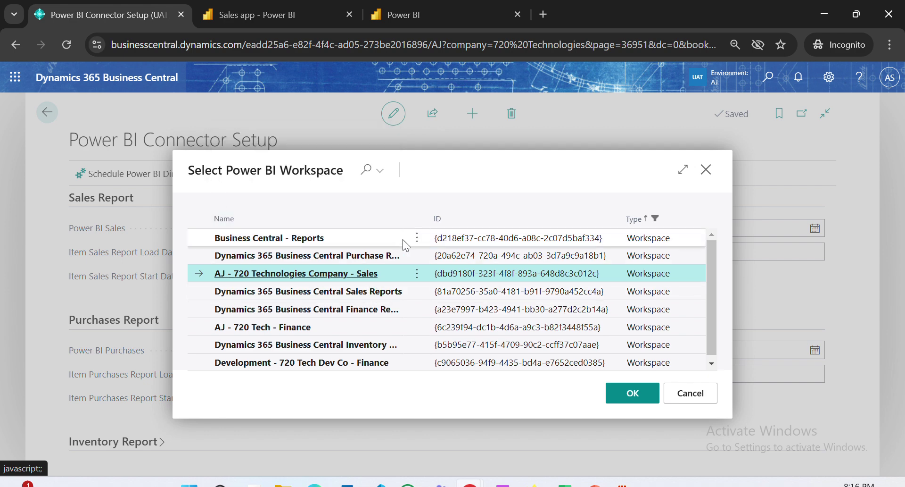
left_click_drag(410, 193, 472, 193)
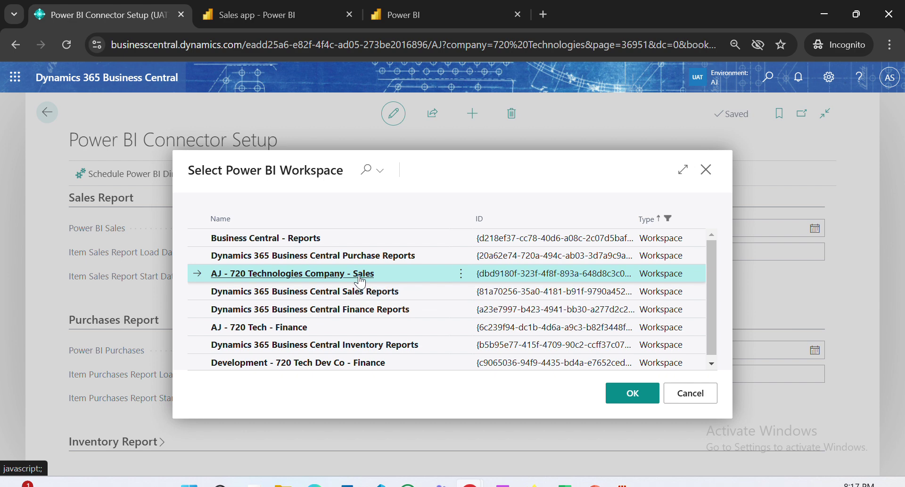
left_click(245, 273)
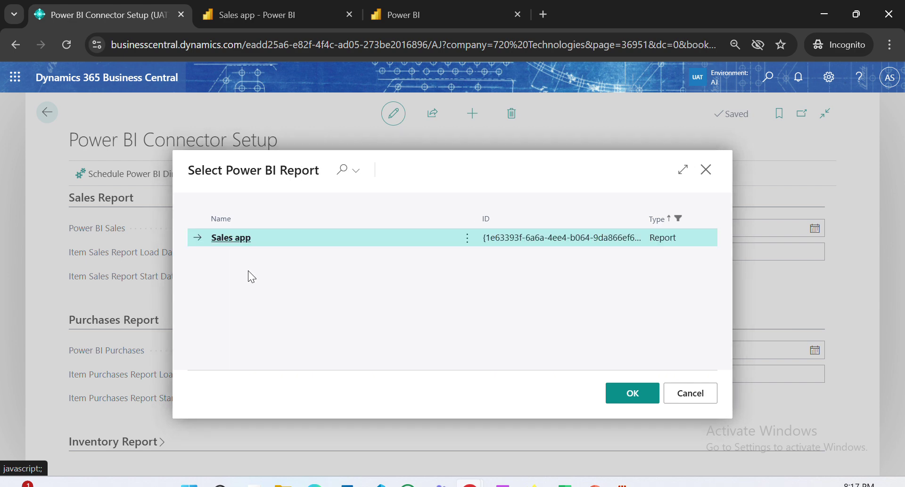
left_click(241, 239)
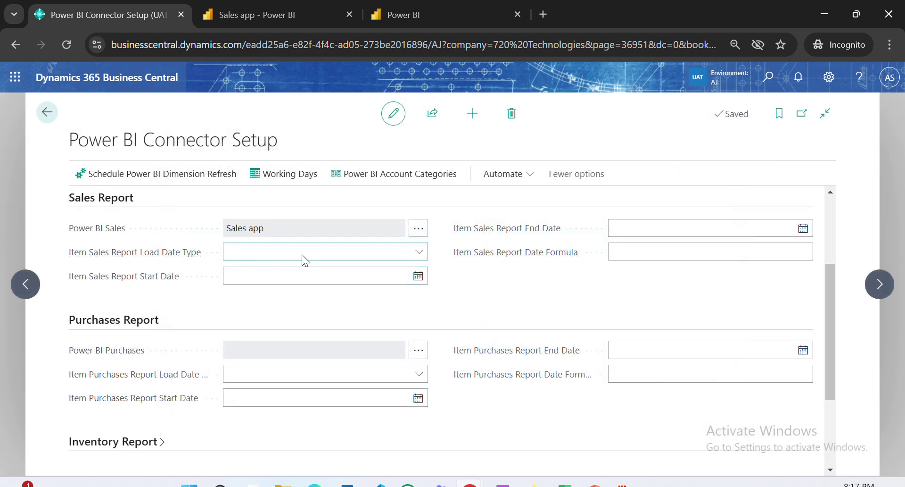
left_click(48, 112)
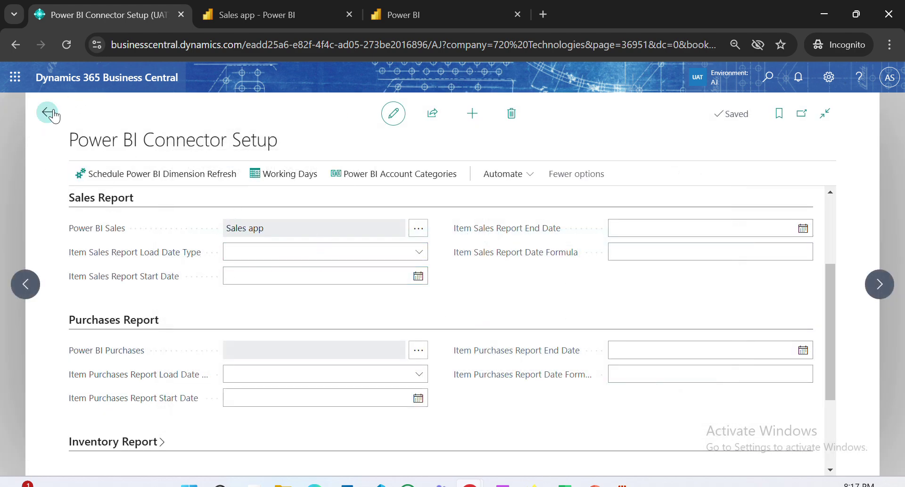
Step: Explore all Business Central roles, collapsing Finance, Manufacturing, Inventory and Warehouse, and Purchasing, and find the Power BI reports under Sales And Marketing
key("alt+q")
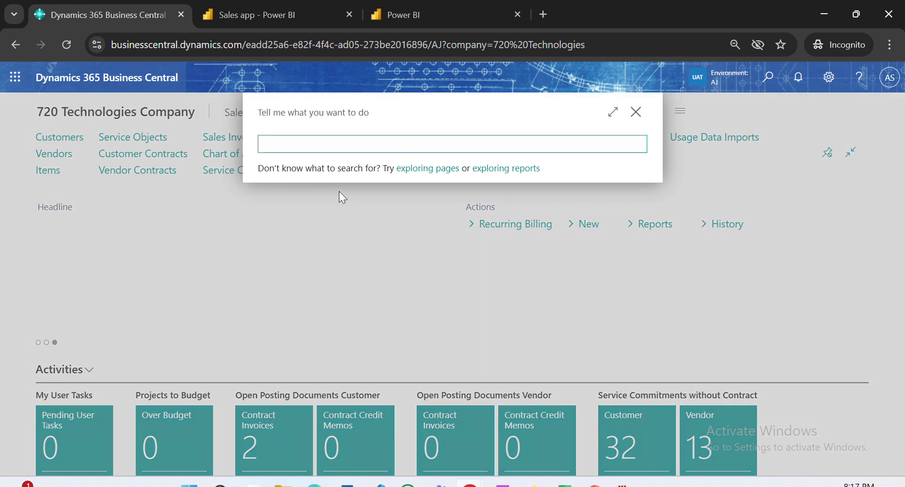
left_click(389, 241)
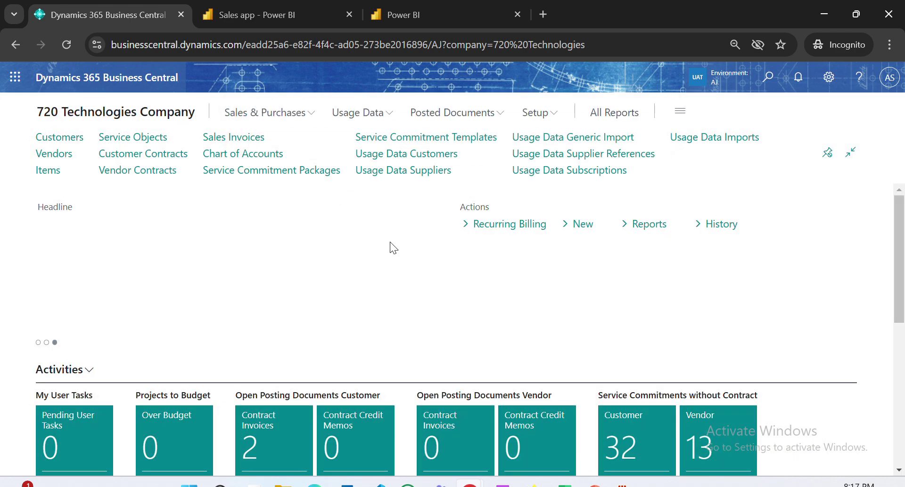
left_click(683, 113)
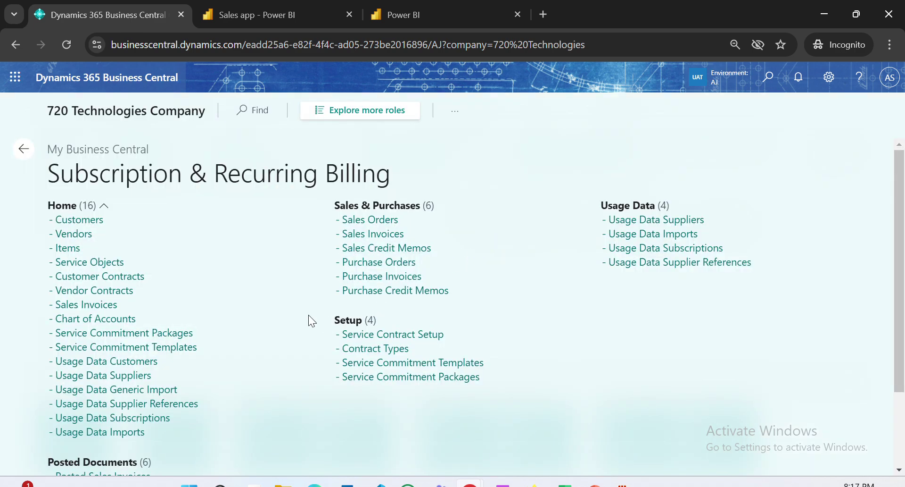
left_click(364, 113)
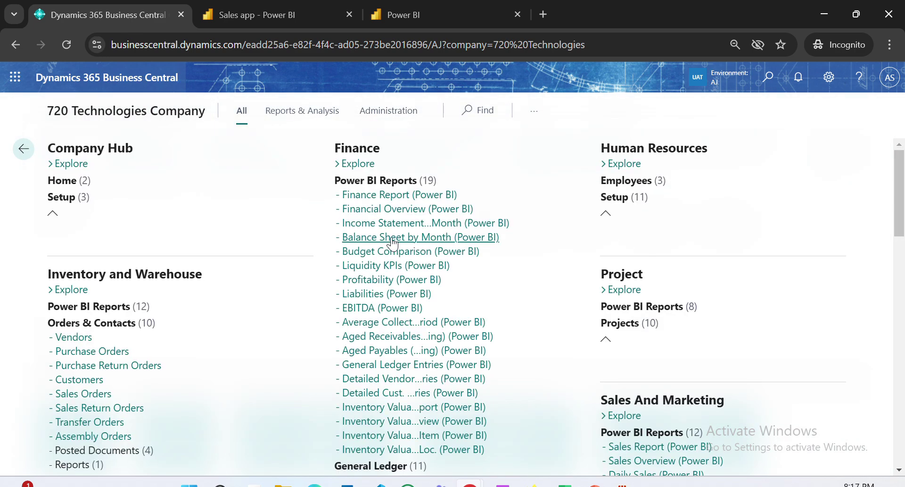
left_click(388, 149)
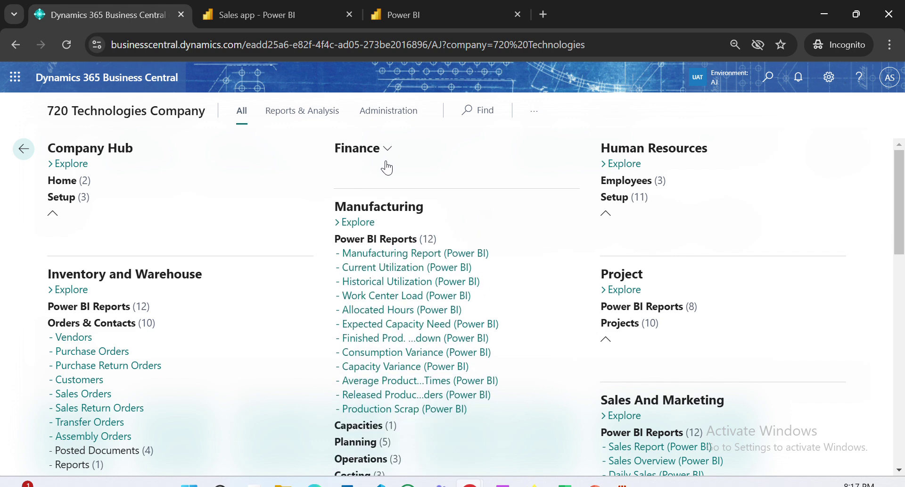
left_click(449, 208)
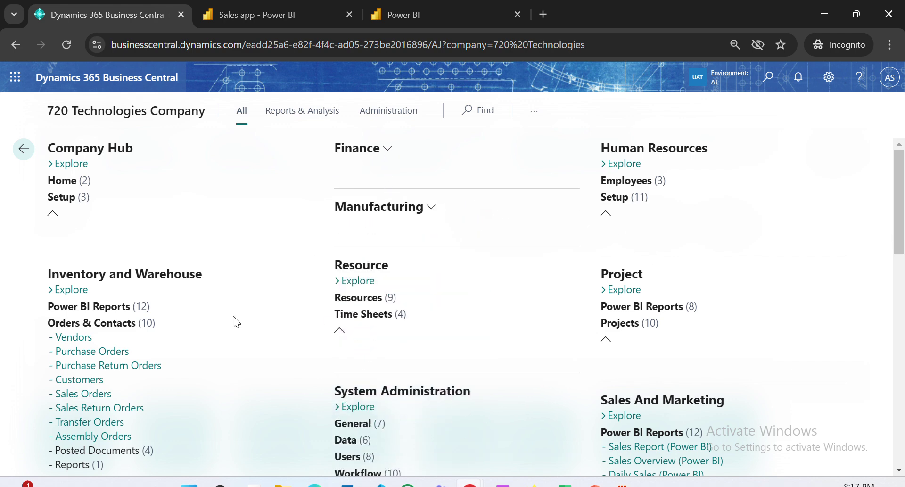
left_click(216, 283)
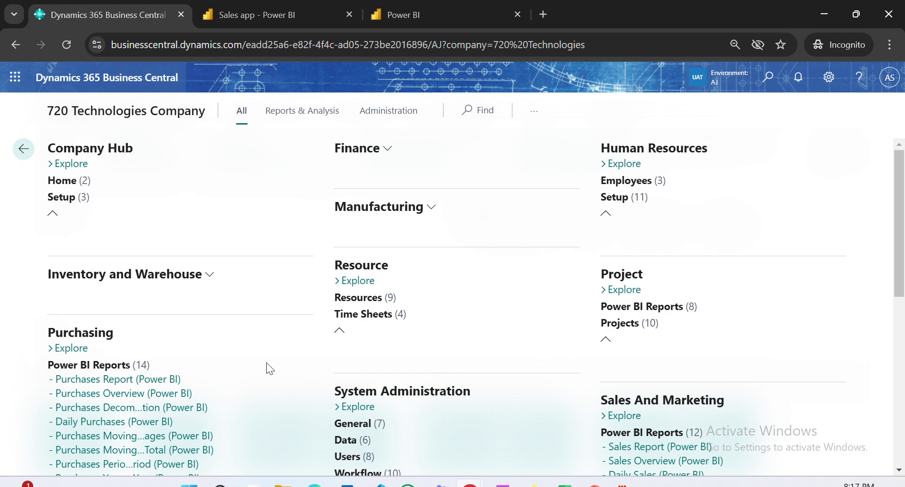
left_click(122, 333)
scroll(497, 330, "down", 3)
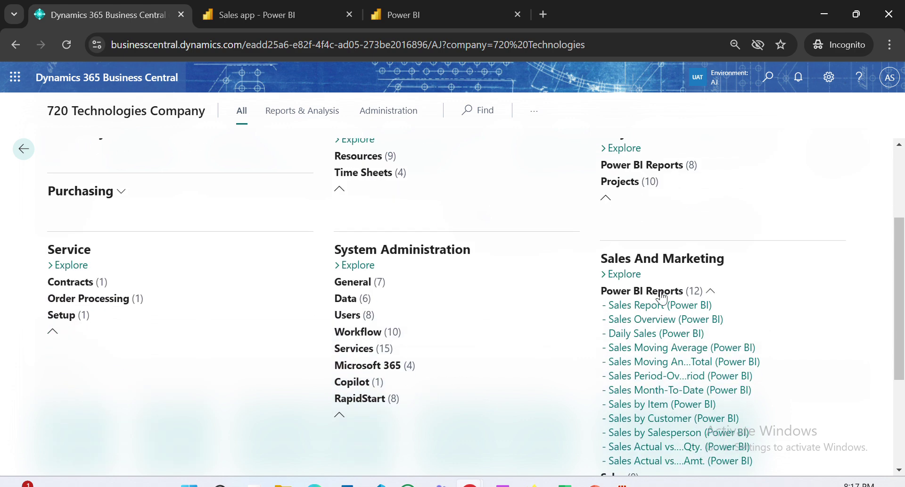
Step: Open the Sales Report (Power BI) under Sales And Marketing and view its Daily Sales and Sales Overview pages
scroll(662, 298, "down", 2)
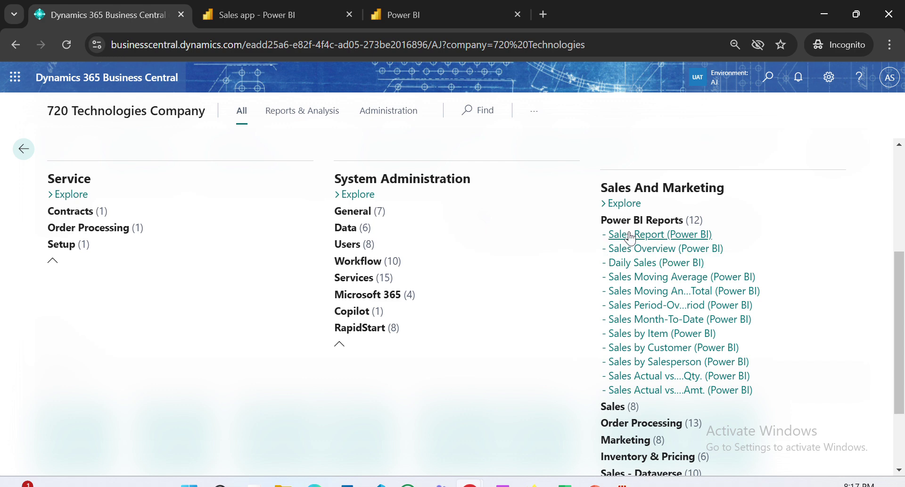
left_click(698, 241)
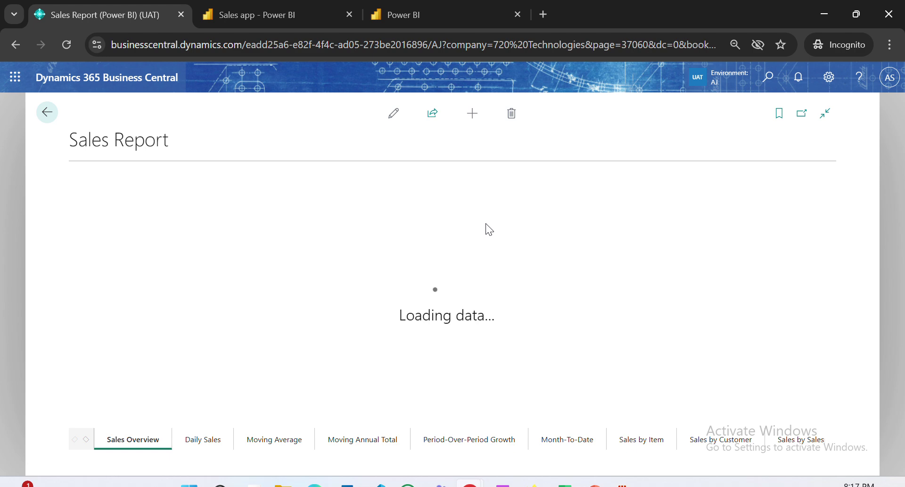
left_click(215, 440)
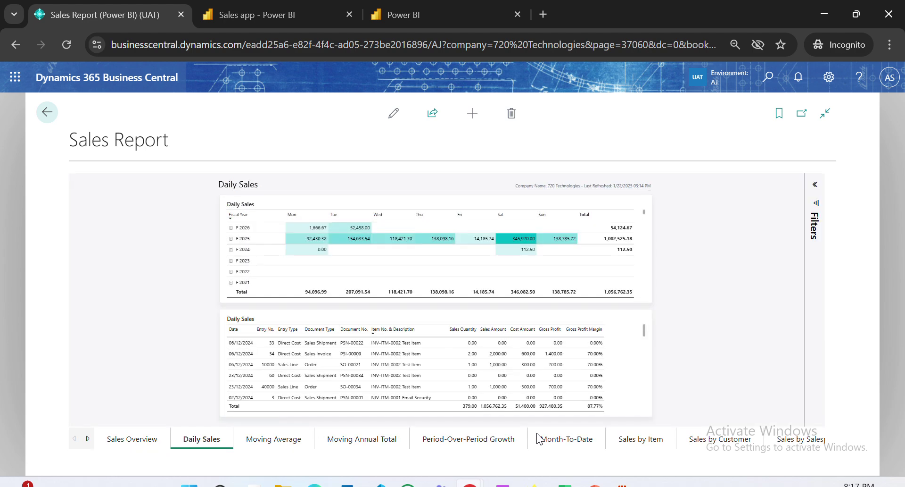
left_click(158, 439)
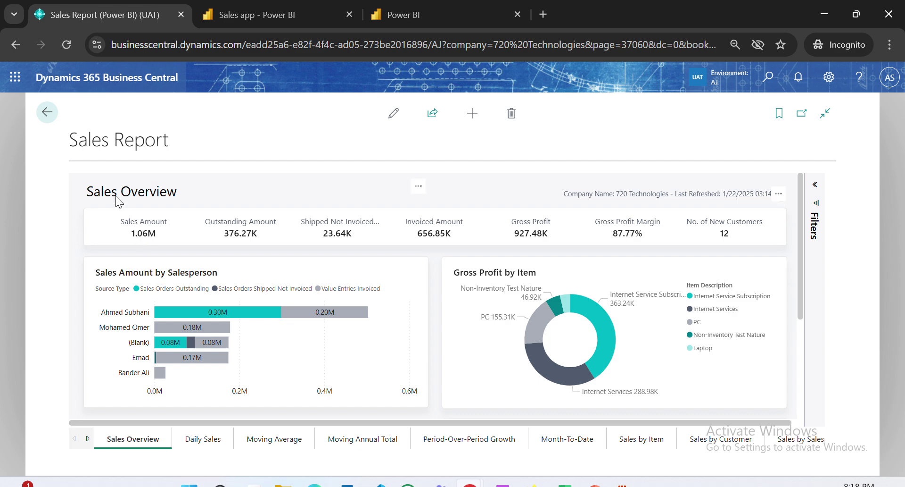
Step: Duplicate the Sales Report browser tab and leave the report for the Business Central home page in the copy
right_click(122, 20)
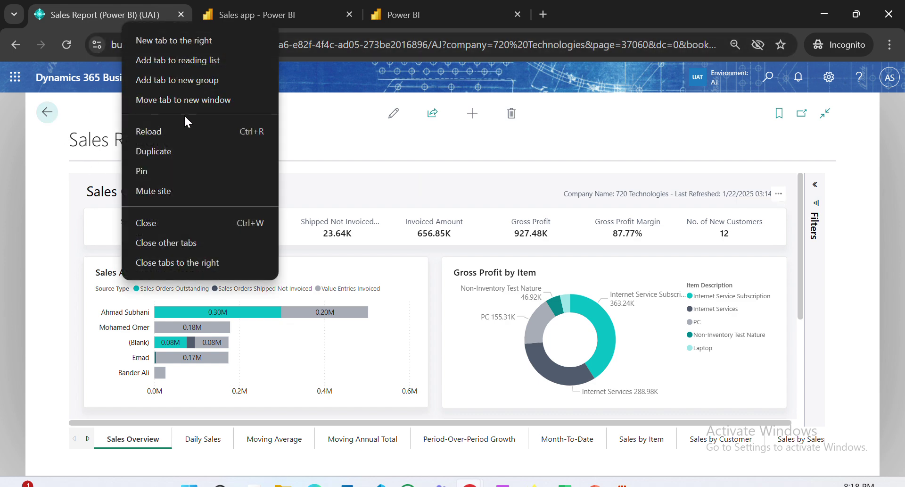
left_click(186, 148)
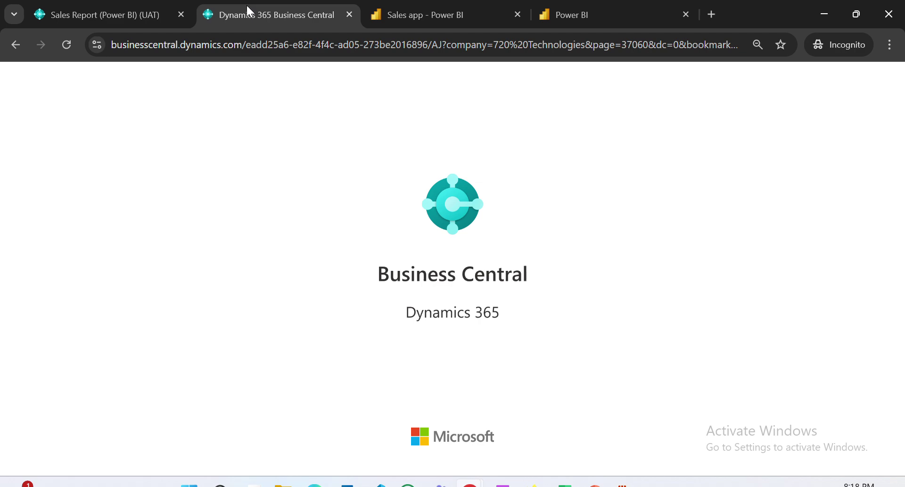
left_click(137, 19)
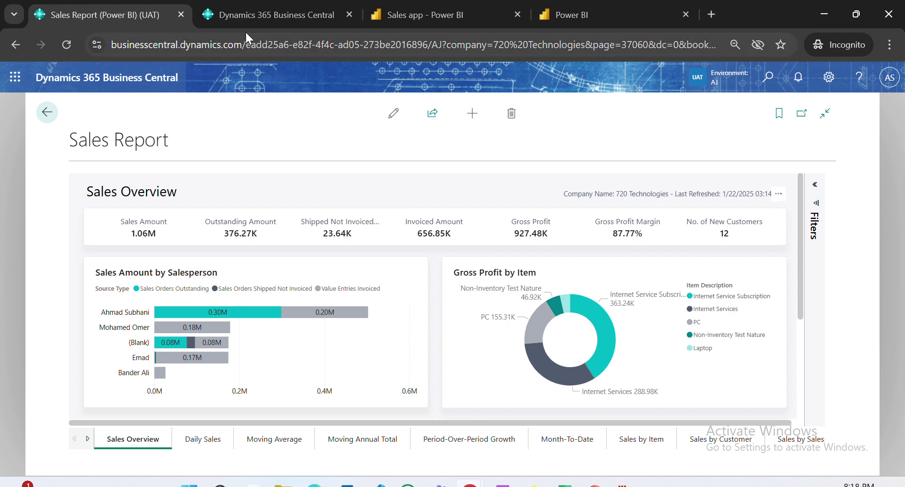
left_click(256, 13)
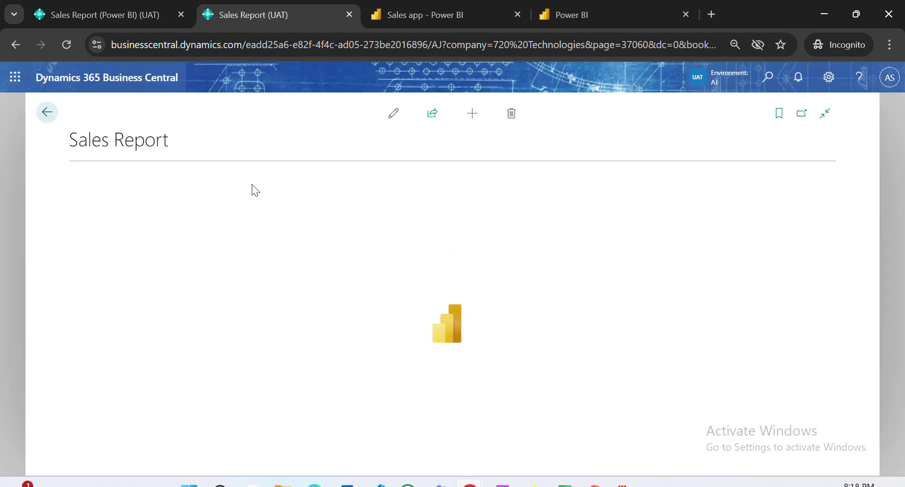
left_click(48, 113)
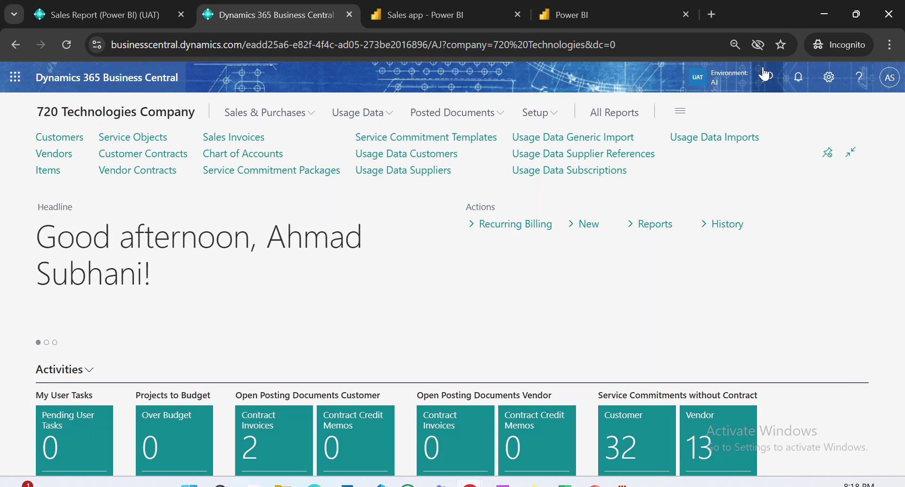
Step: Search Business Central for "cha of ac", open the Chart of Accounts list and look through its accounts
left_click(766, 75)
type("cha o")
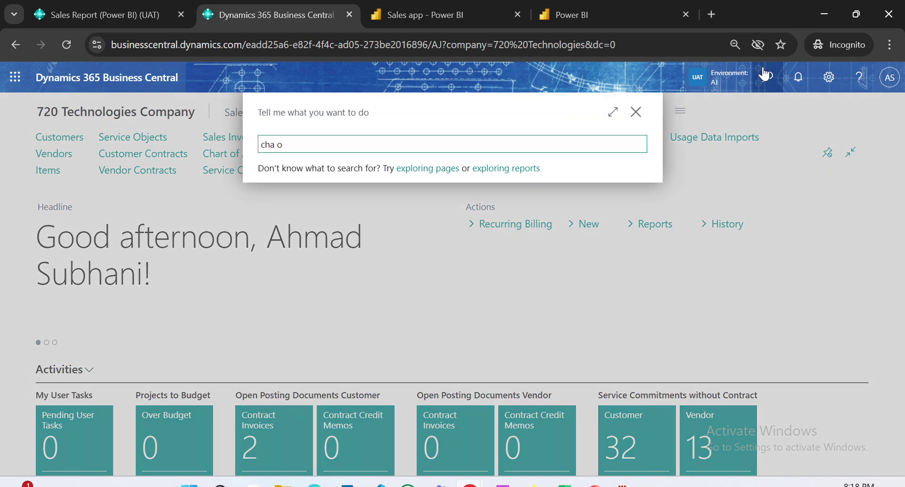
type("rf ac")
key("Down")
key("Down")
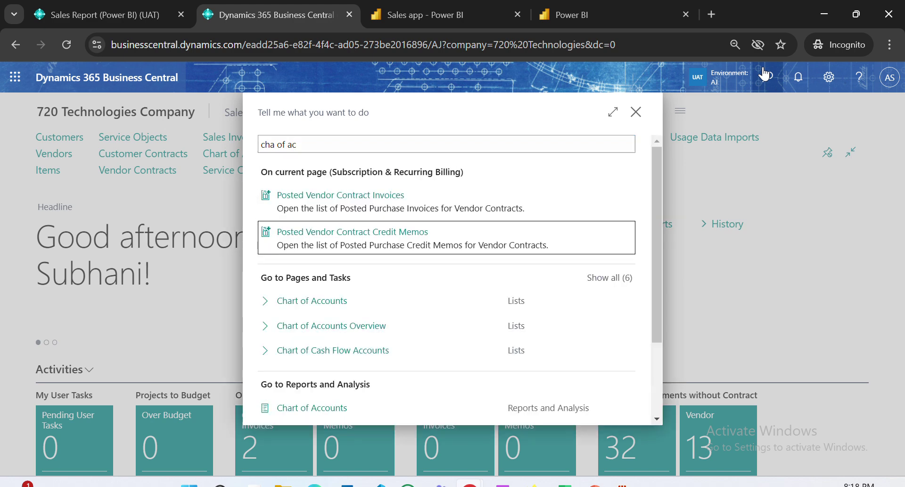
key("Down")
key("Down")
key("Return")
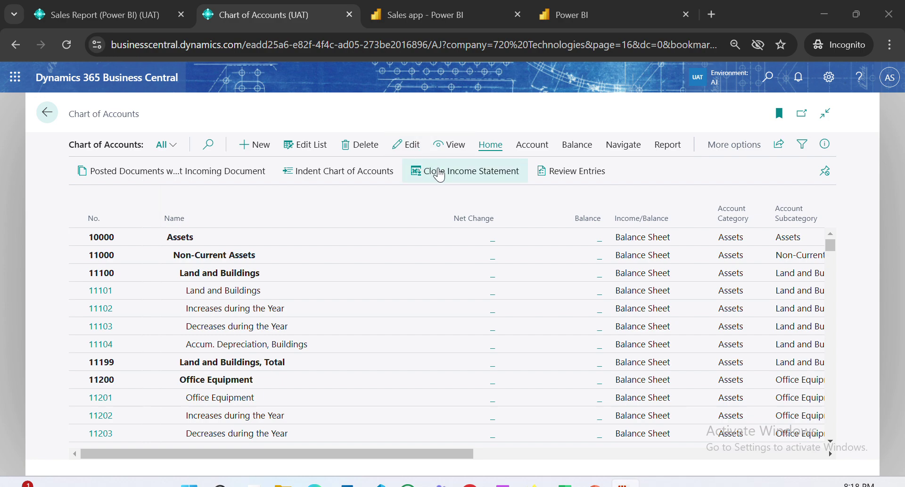
scroll(469, 259, "down", 10)
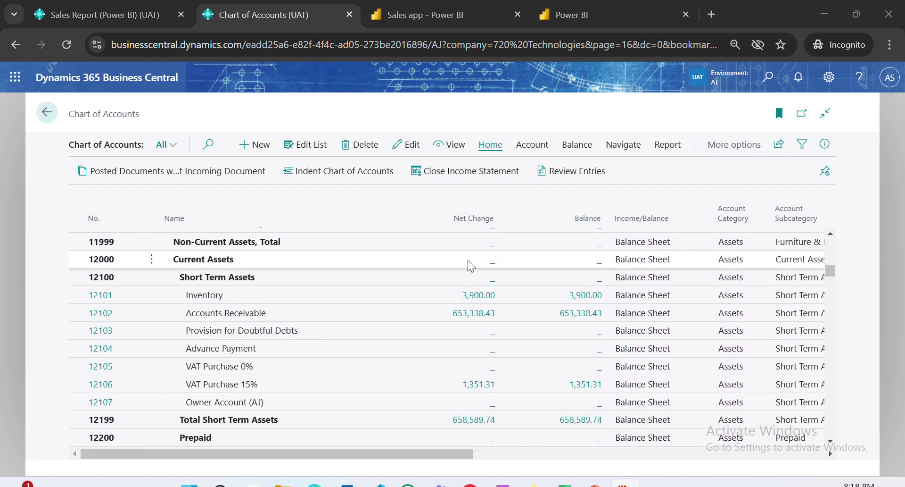
scroll(468, 259, "down", 4)
scroll(468, 260, "up", 15)
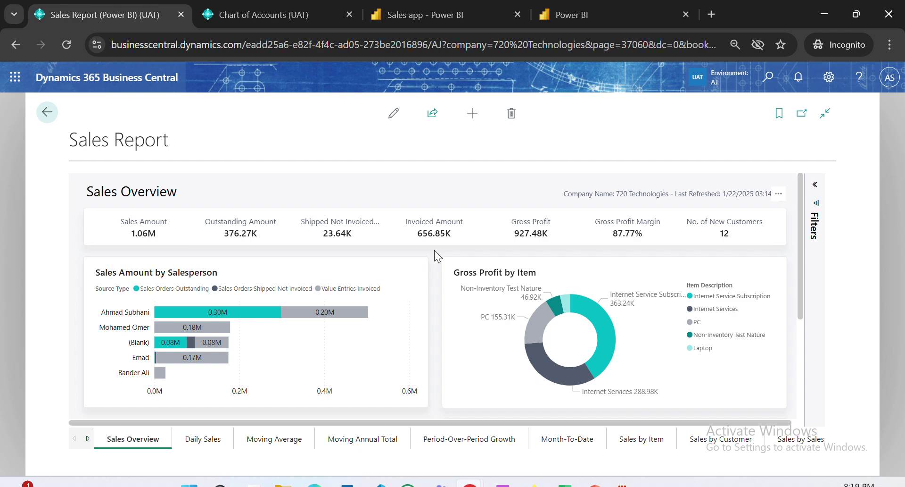
Step: Open the card of G/L account 11101 Land and Buildings, view the categories offered for its Account Subcategory, and return to the Chart of Accounts
left_click(258, 15)
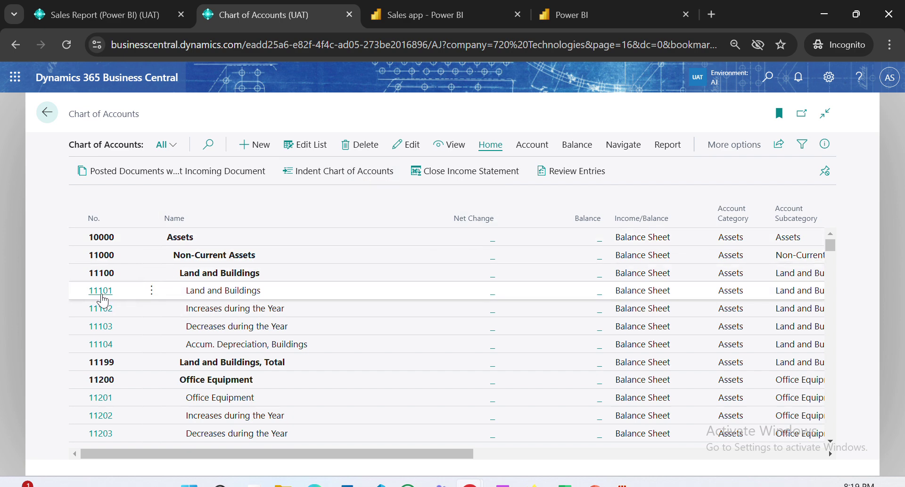
left_click(102, 296)
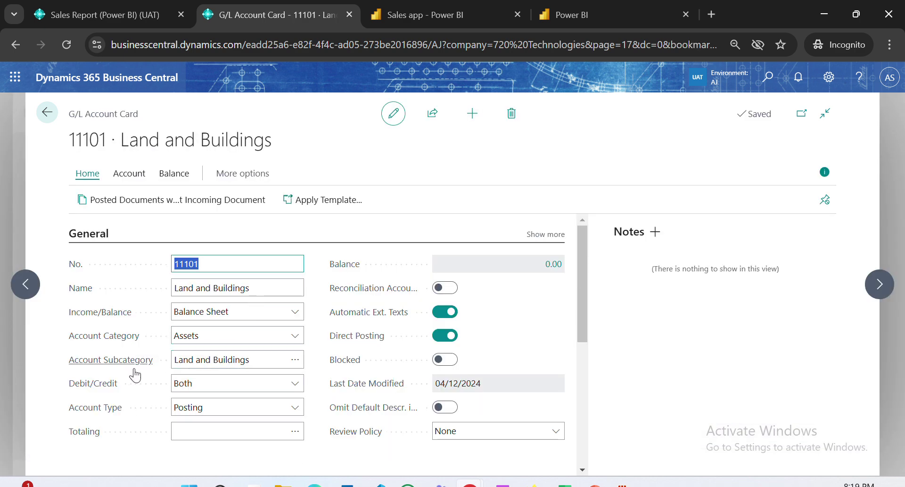
mouse_move(59, 364)
left_mouse_down()
mouse_move(162, 358)
mouse_move(45, 358)
mouse_move(73, 364)
left_mouse_up()
left_click(296, 361)
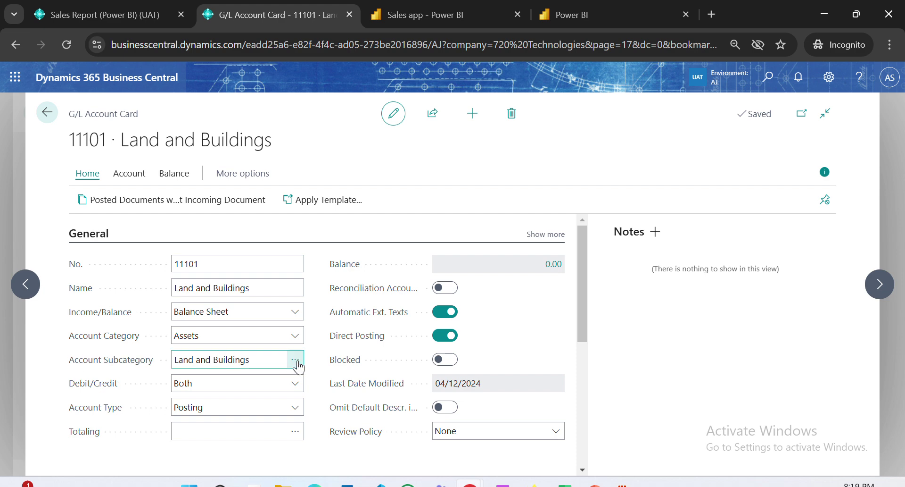
left_click(297, 363)
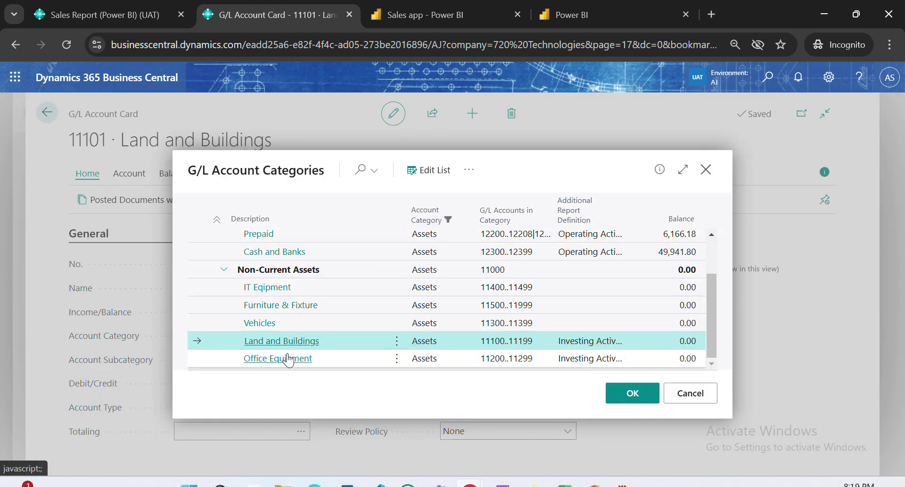
key("Escape")
key("Escape")
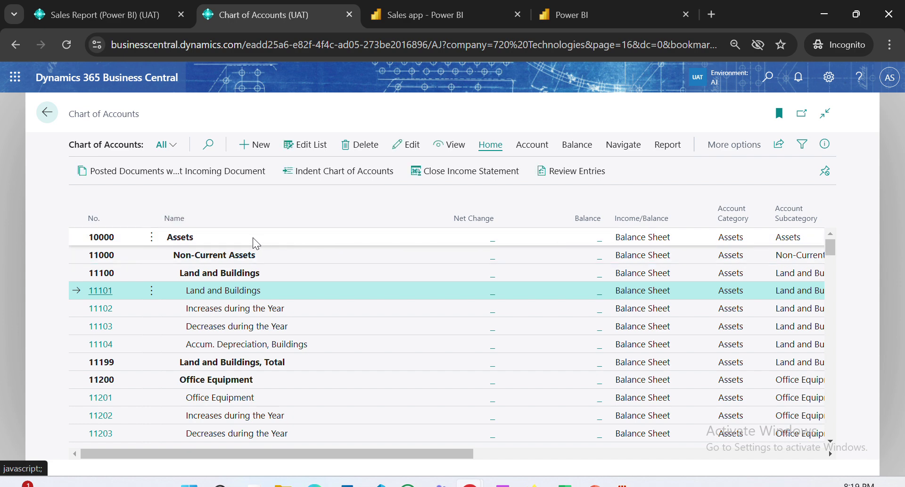
Step: Select accounts 11100 through 11199, check their Account Subcategory column, and leave the Chart of Accounts
left_click(256, 273)
left_click(257, 362, "shift")
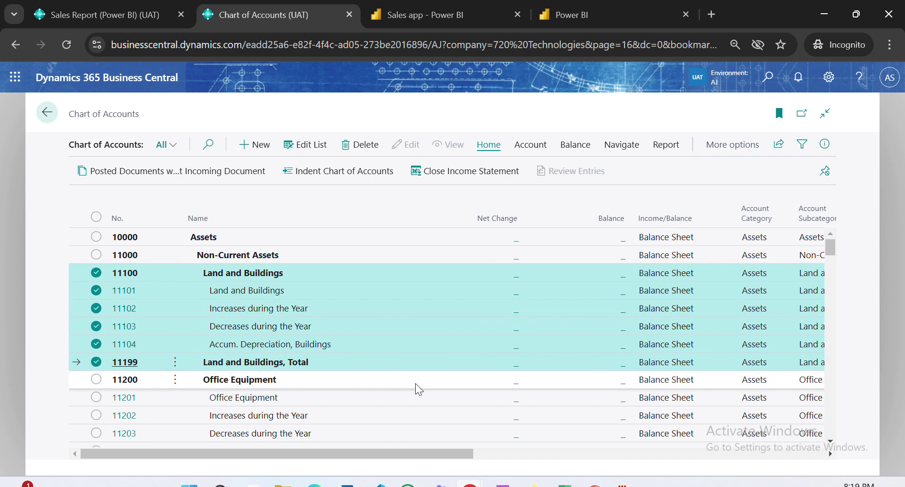
left_click_drag(401, 453, 519, 455)
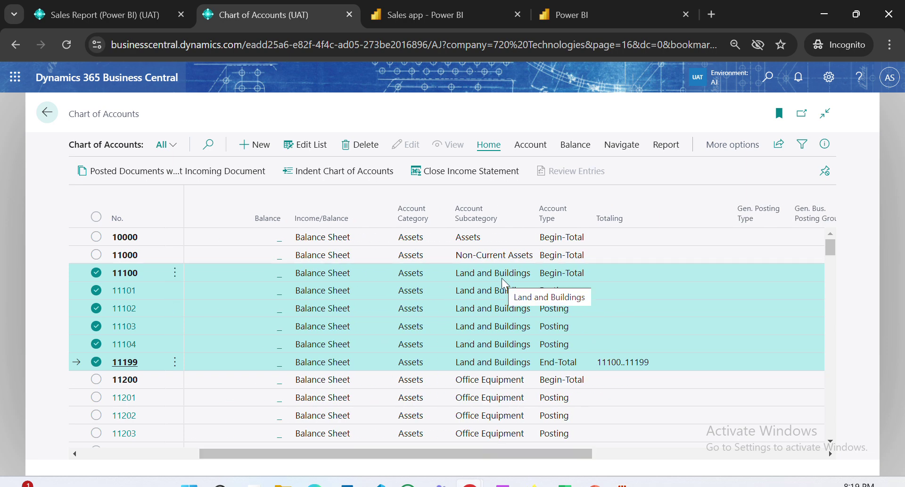
key("Escape")
Step: Search for "power bi con", open the Power BI Connector Setup page and go to its Power BI Account Categories
key("alt+q")
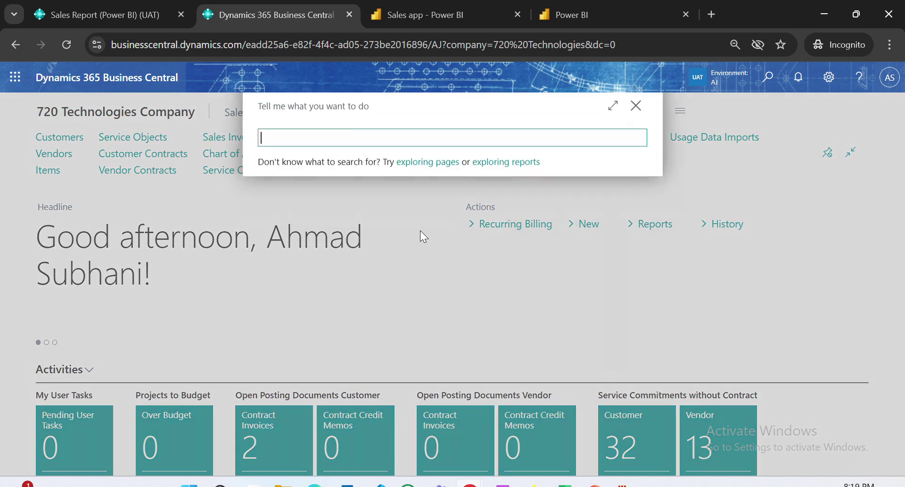
type("power bi con")
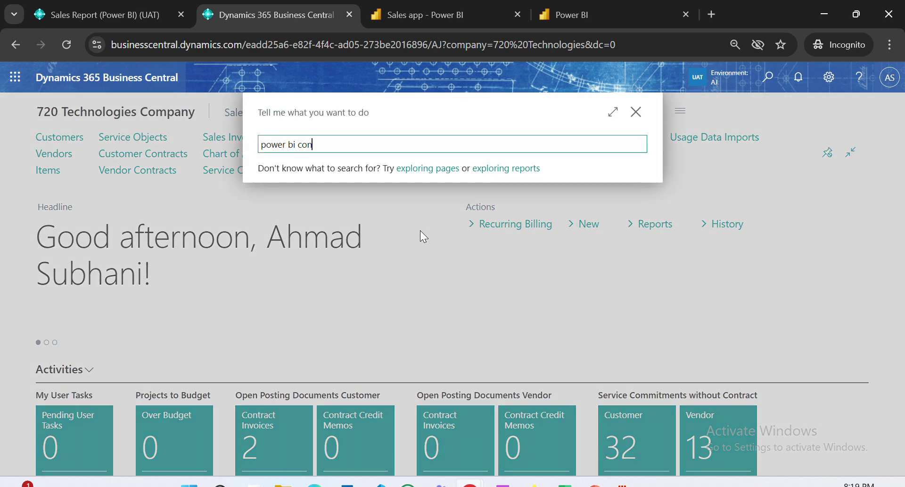
key("Return")
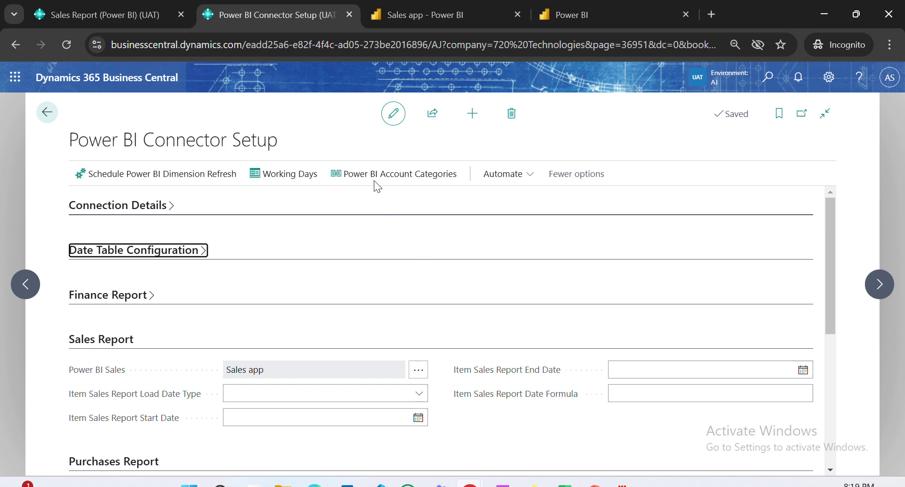
left_click(366, 176)
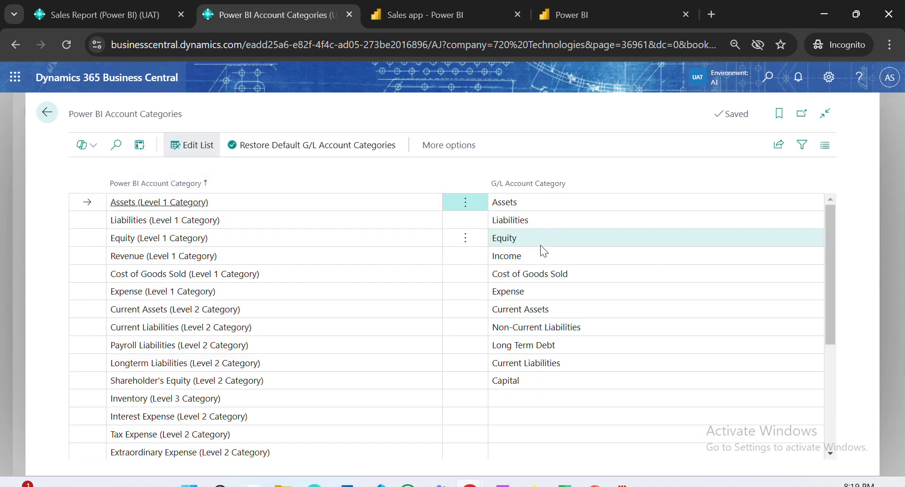
Step: Examine how the Power BI account categories are mapped to G/L account categories throughout the list
scroll(558, 322, "down", 1)
scroll(558, 322, "down", 4)
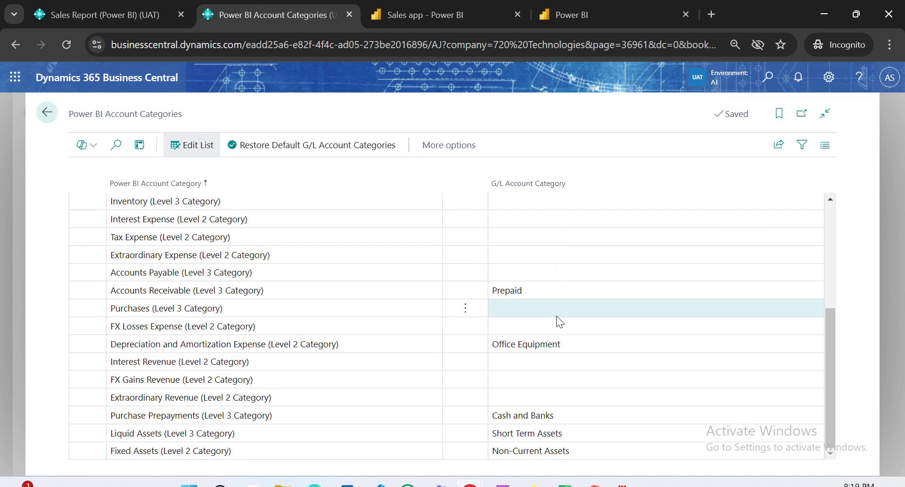
scroll(557, 316, "up", 5)
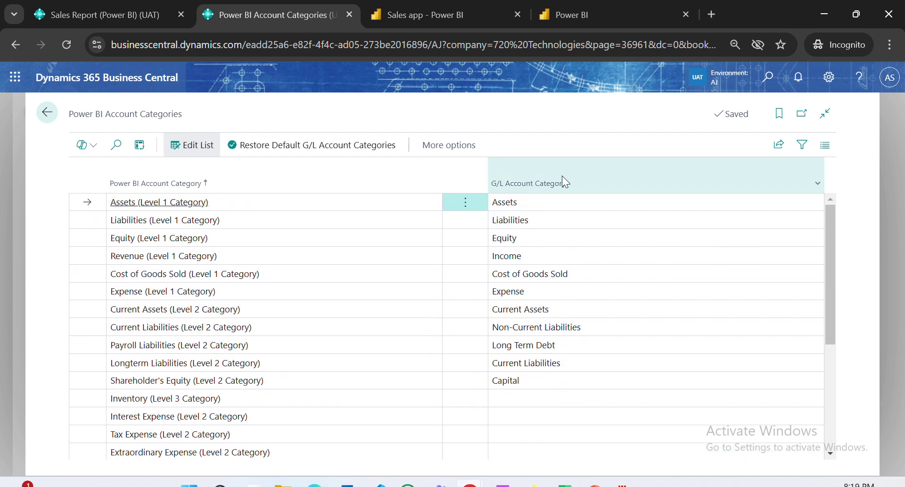
left_click(568, 213)
left_click(596, 256)
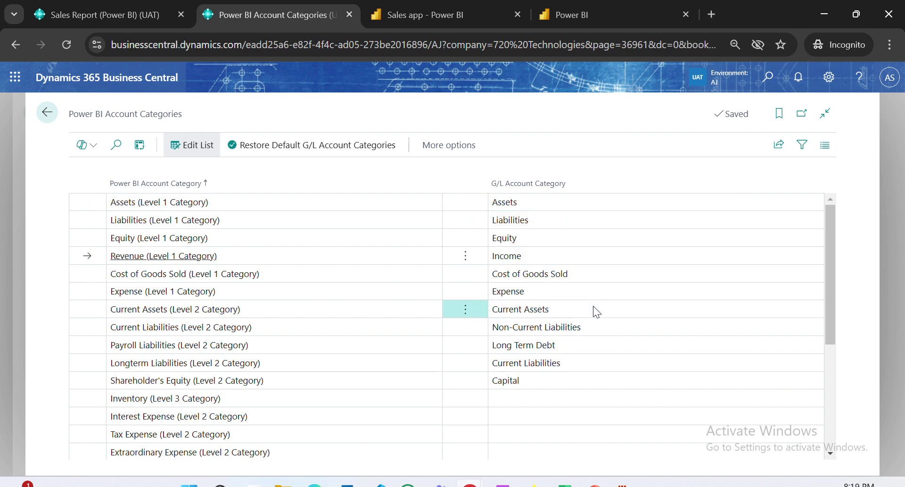
left_click(597, 343)
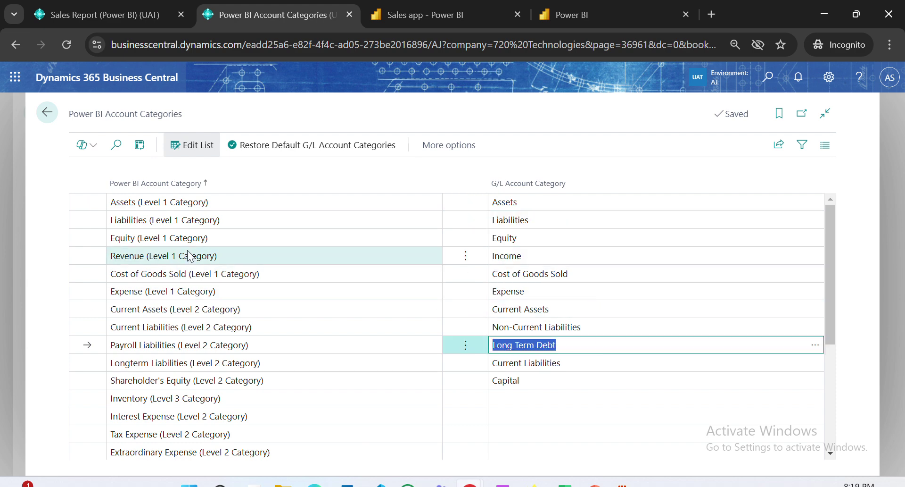
scroll(194, 283, "down", 2)
scroll(222, 326, "down", 1)
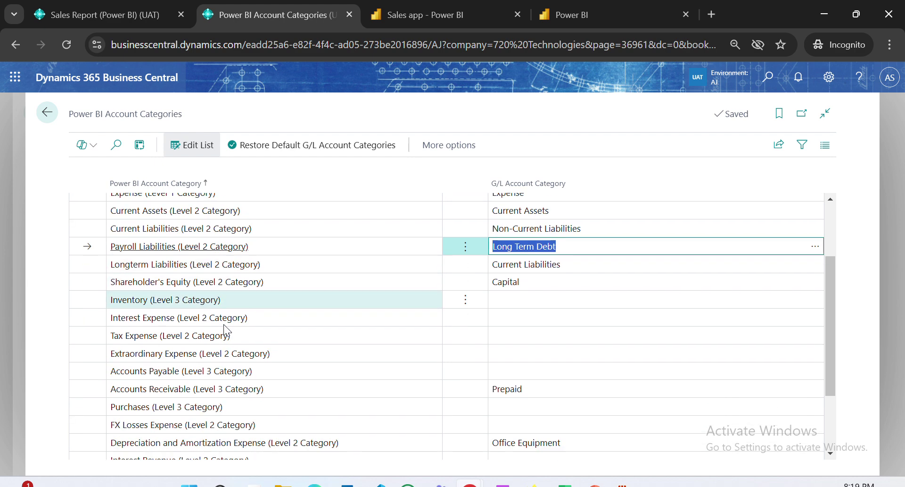
scroll(226, 330, "down", 2)
scroll(210, 231, "up", 4)
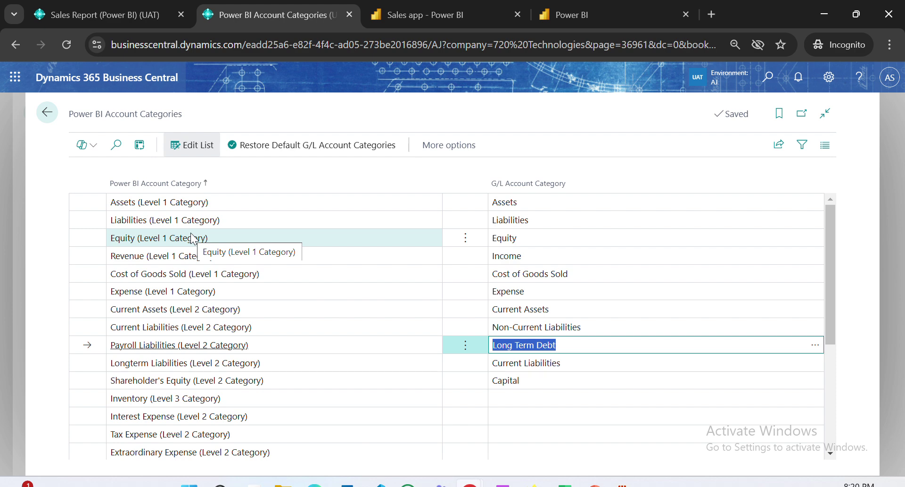
Step: Assign the Liabilities G/L account category to the Assets (Level 1 Category) Power BI account category
left_click(159, 203)
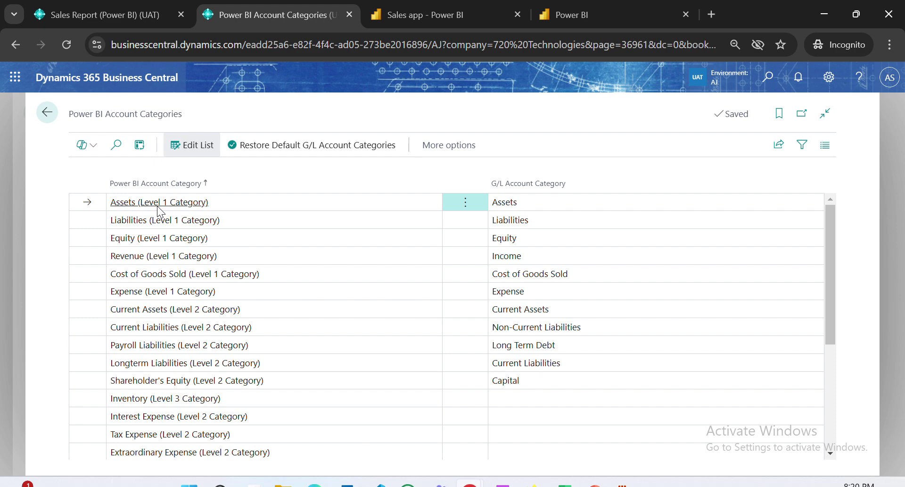
left_click(571, 203)
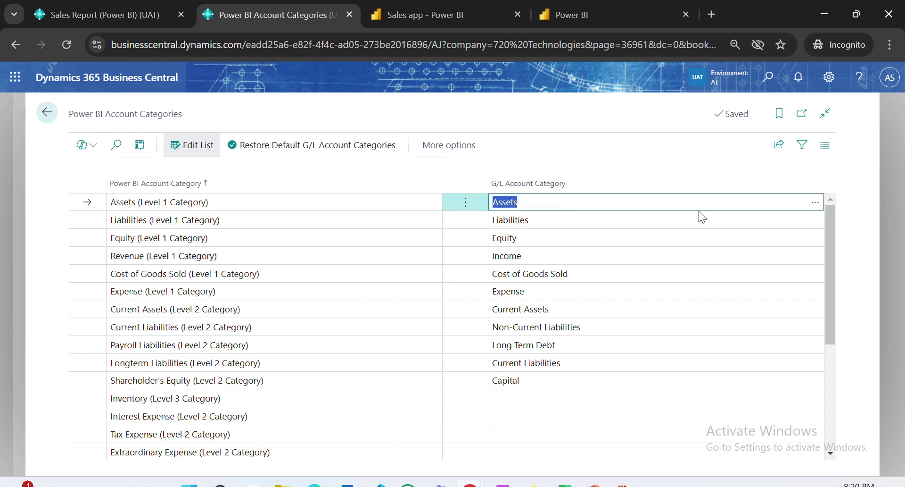
left_click(820, 203)
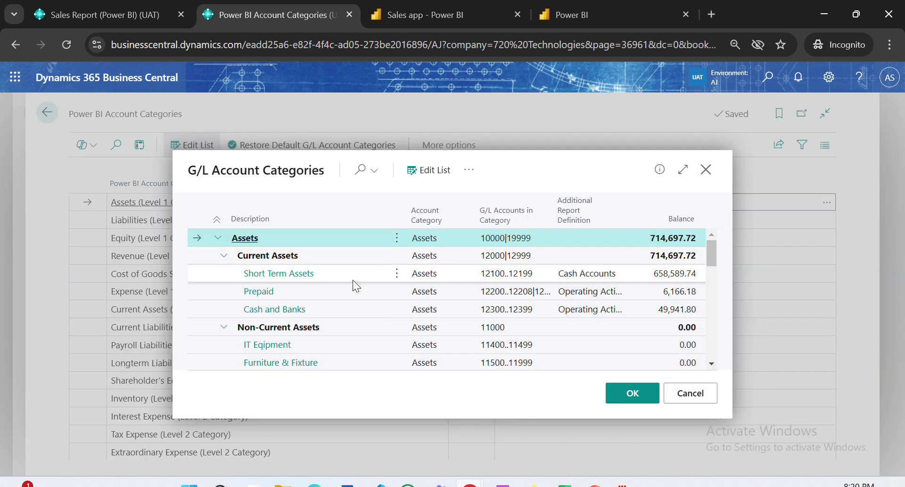
scroll(345, 309, "down", 3)
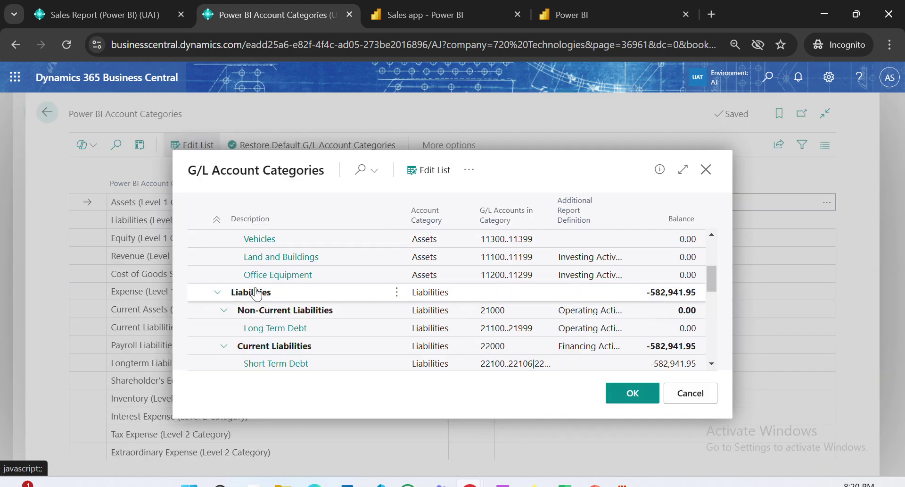
left_click(258, 291)
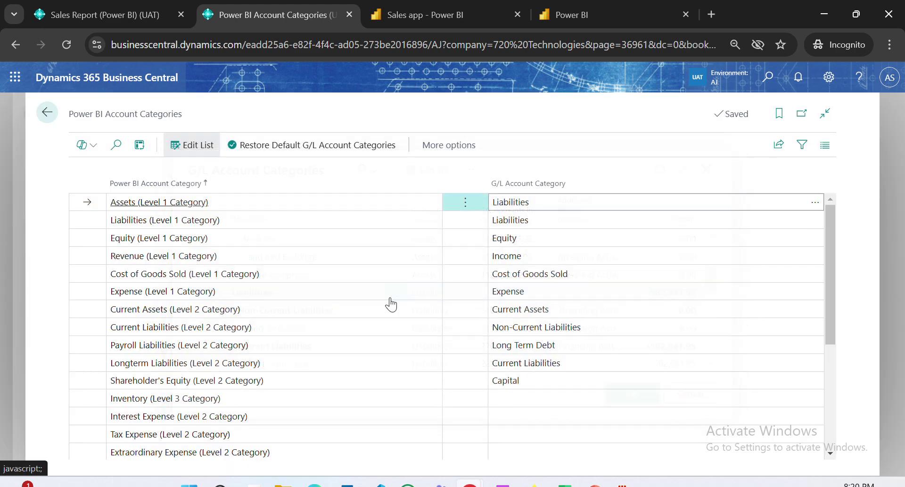
left_click(513, 277)
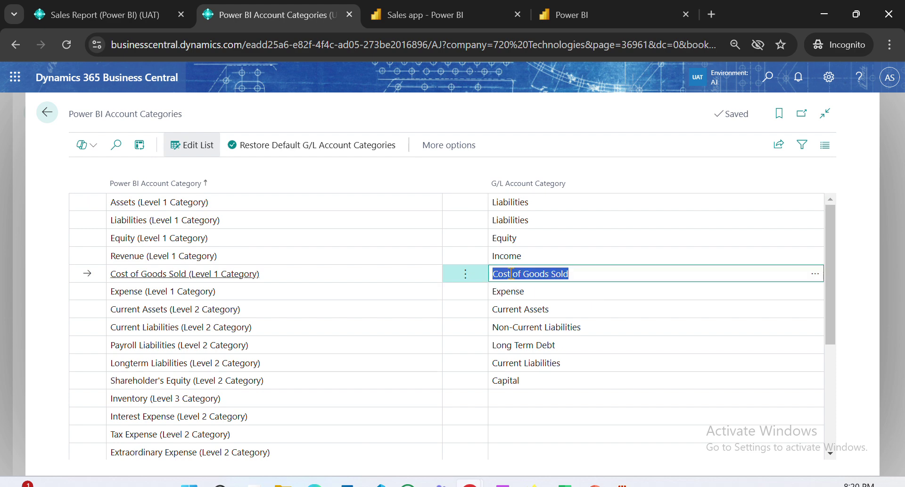
Step: Map Assets (Level 1 Category) back to the Assets G/L account category and leave the Power BI Account Categories
double_click(533, 202)
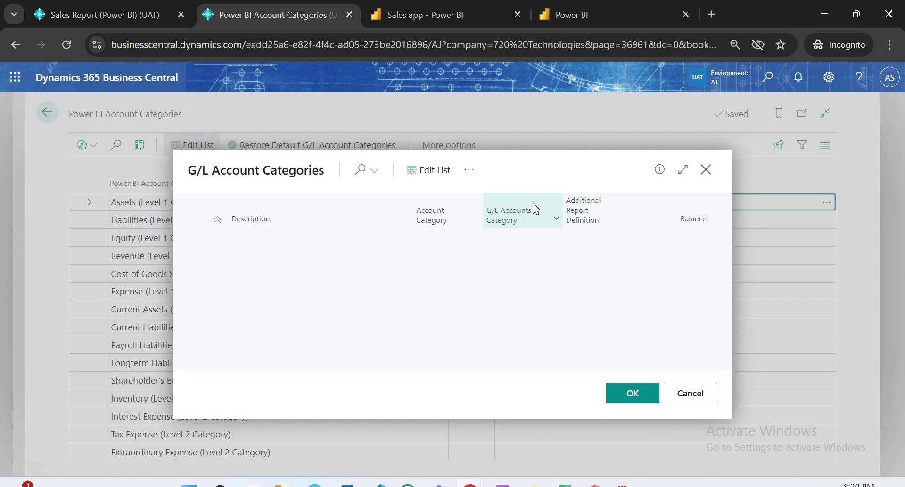
double_click(349, 239)
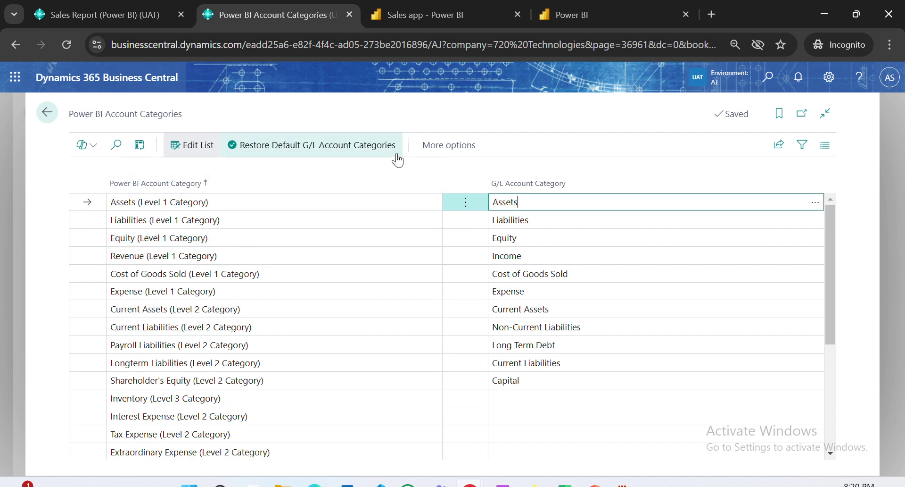
left_click(512, 155)
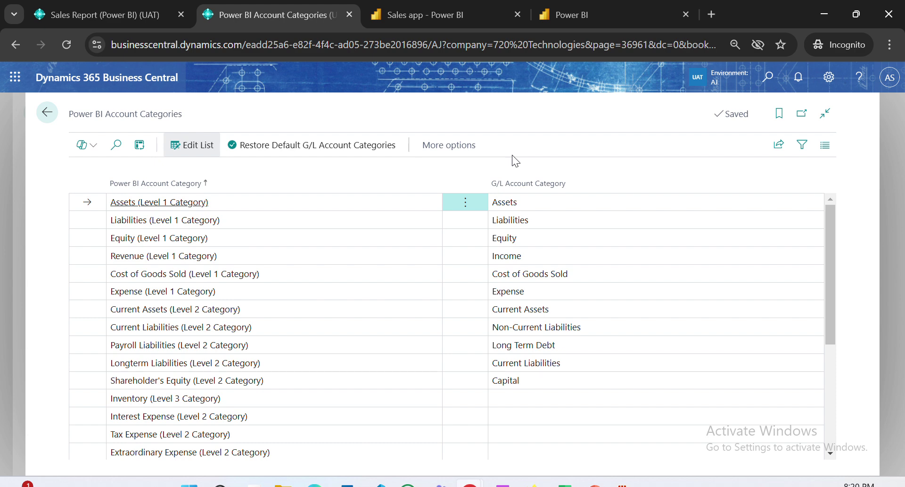
key("Escape")
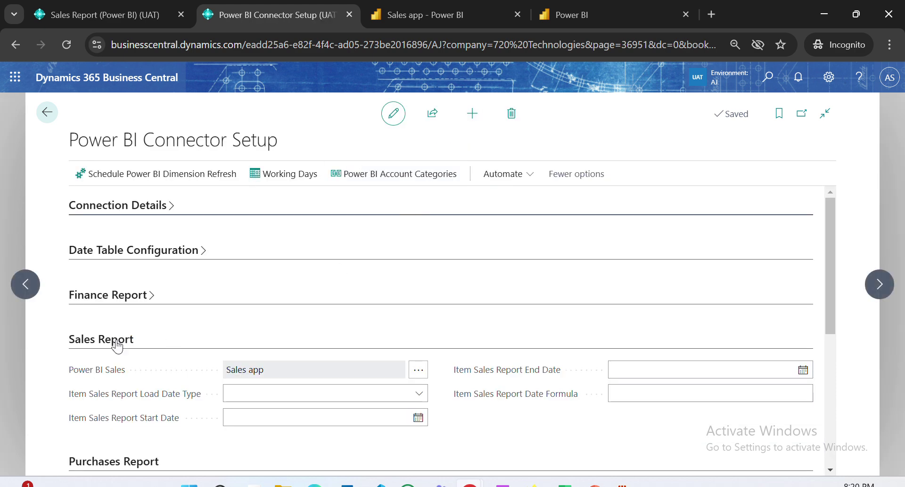
Step: Open the Working Days setup, mark Sunday as a working day and Friday as a non-working day
scroll(176, 347, "down", 2)
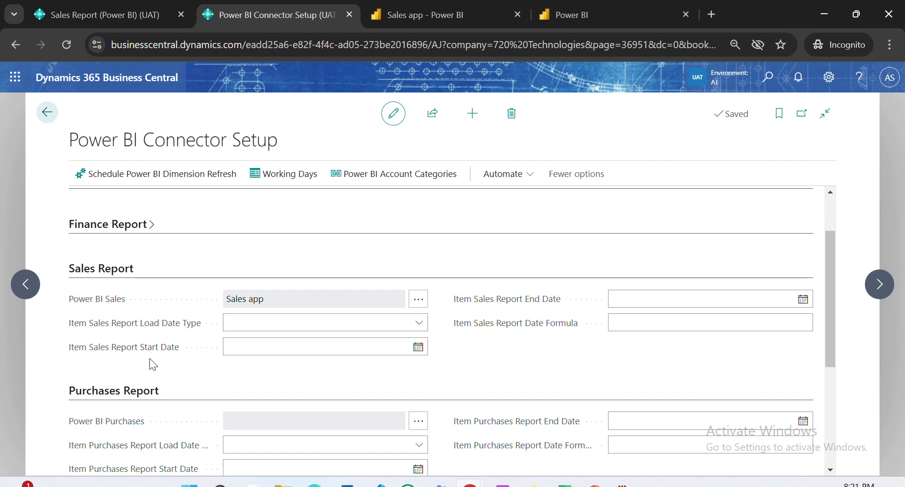
left_click(283, 174)
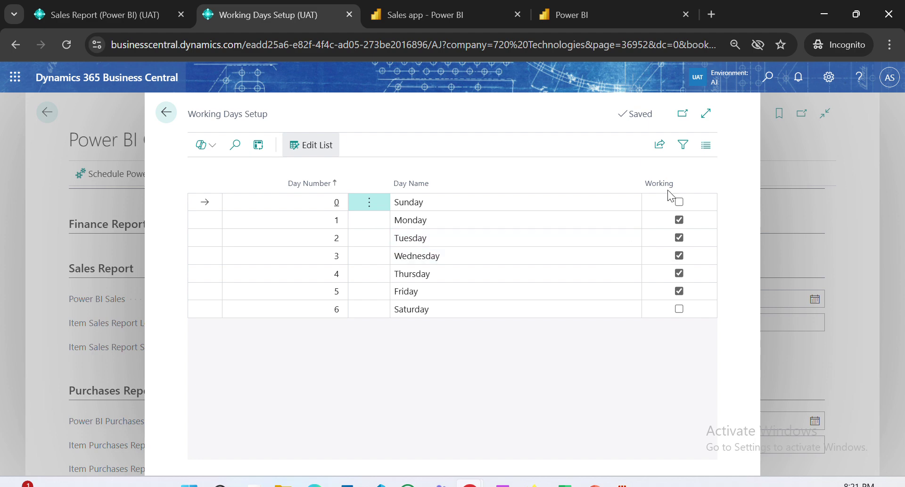
left_click(679, 202)
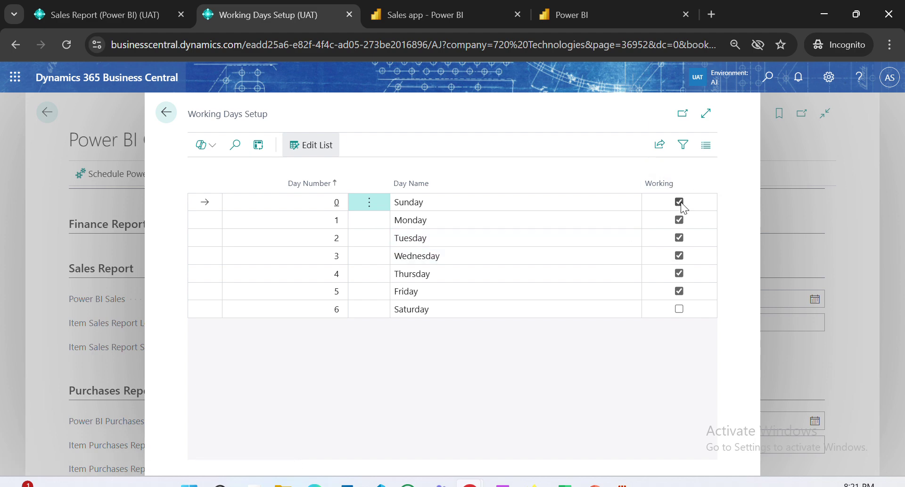
left_click(680, 292)
left_click(679, 309)
left_click(679, 309)
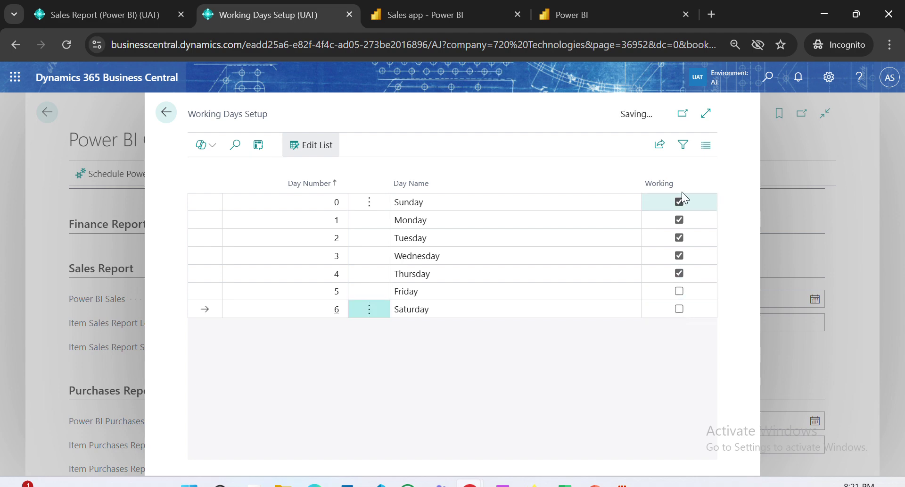
Step: Restore Sunday as non-working and Friday as working, and return to the Power BI Connector Setup
left_click(679, 202)
left_click(679, 291)
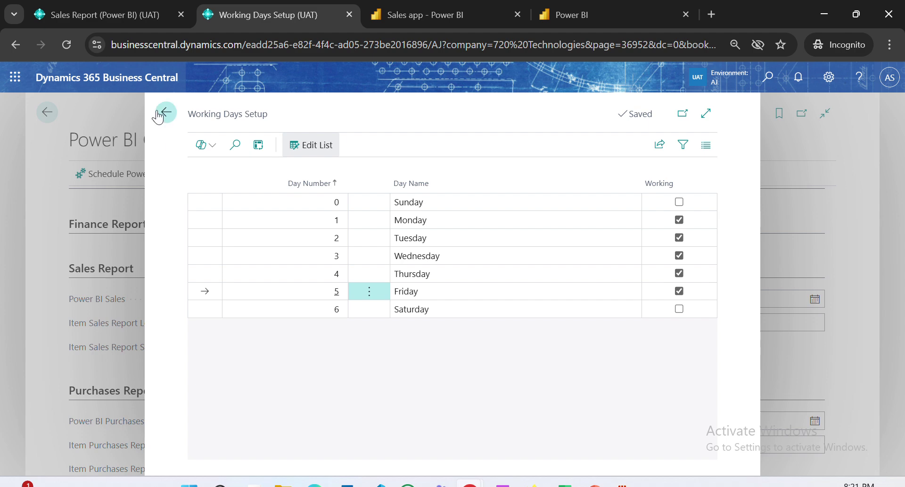
left_click(166, 113)
Step: Set the Item Sales Report Load Date Type to Start/End Date, with start date 01/01/2025 and end date 31/01/2025
scroll(387, 264, "down", 3)
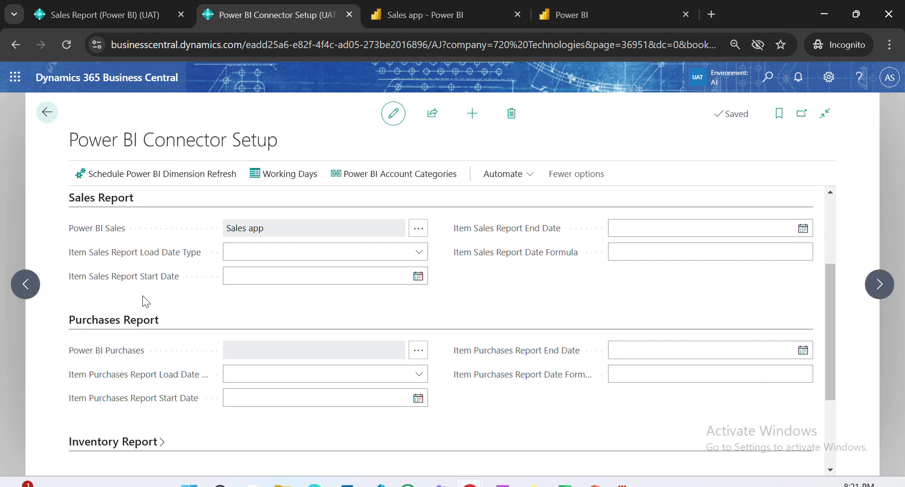
left_click(233, 252)
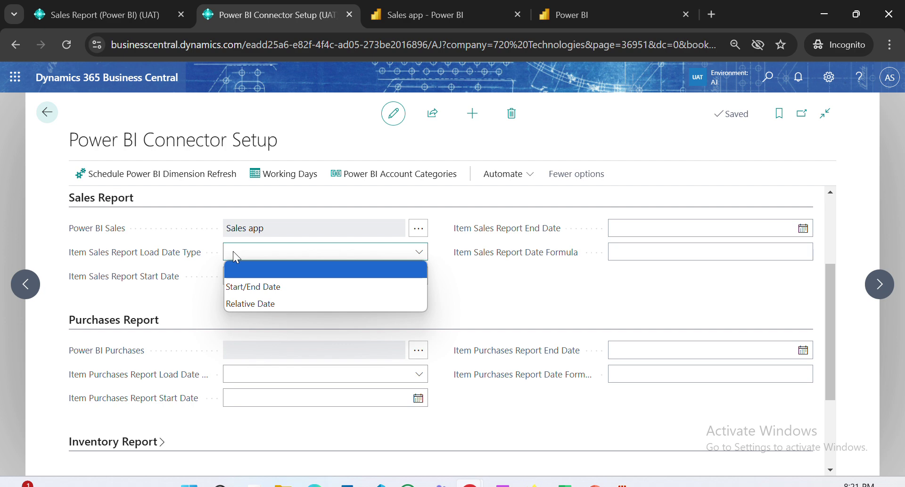
left_click(262, 285)
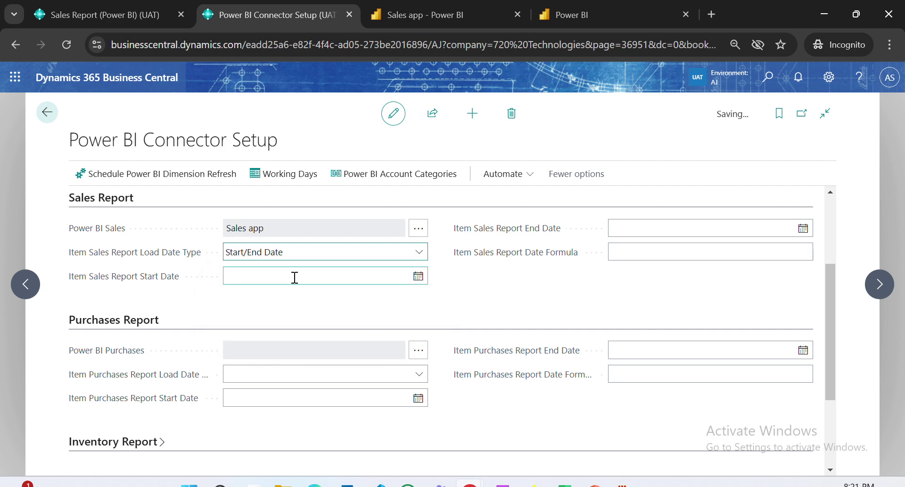
left_click(295, 277)
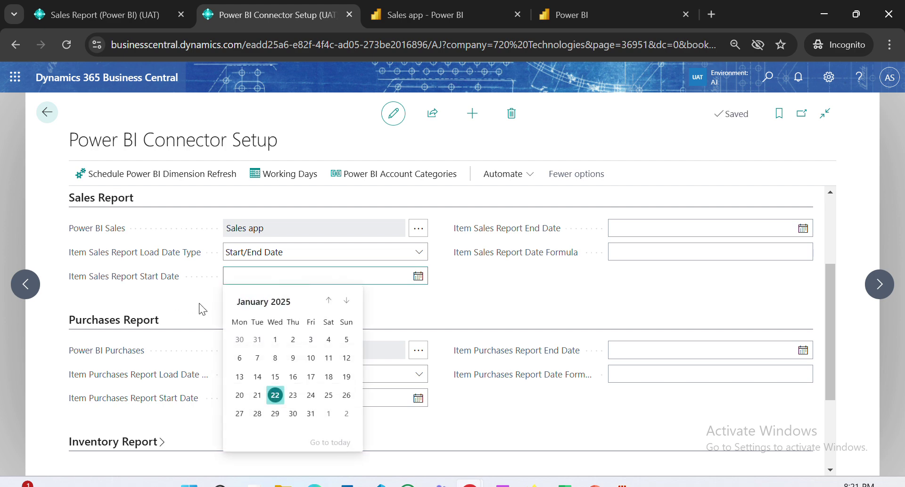
left_click(276, 340)
left_click(749, 228)
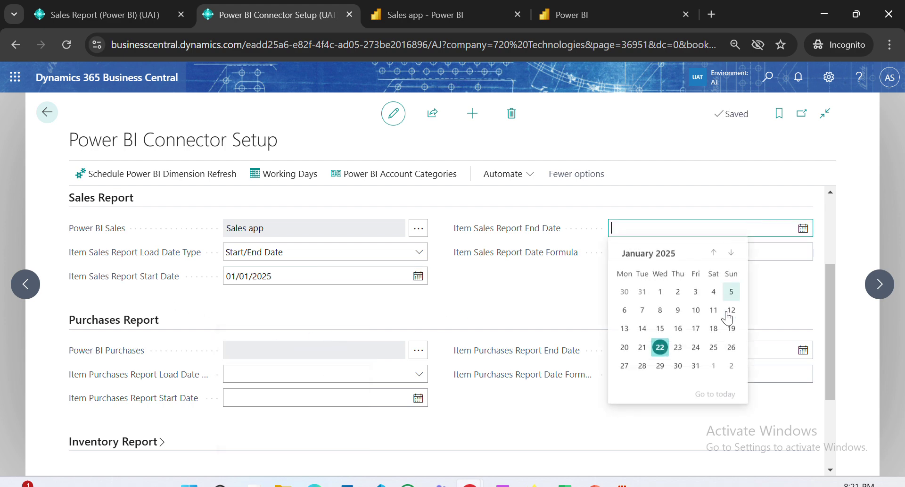
left_click(696, 366)
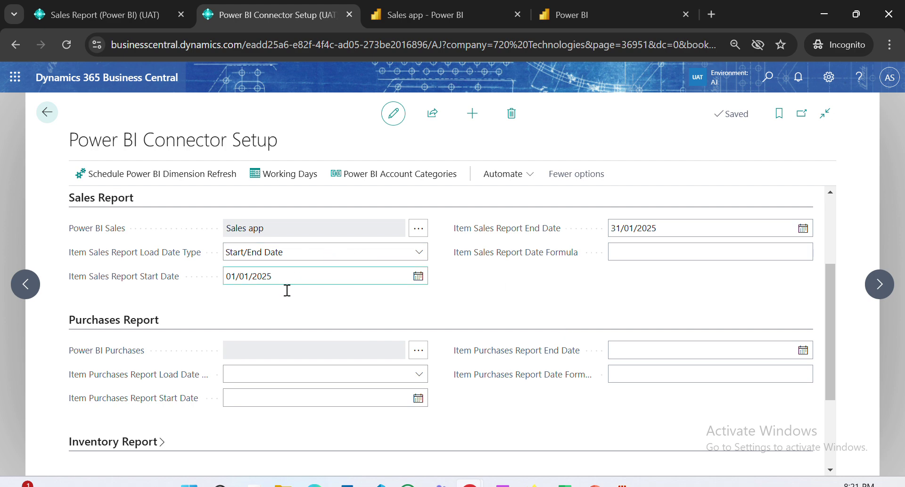
Step: Clear the Item Sales Report load date type, start date and end date, and leave the Power BI Connector Setup
left_click(304, 258)
left_click(305, 257)
left_click(301, 258)
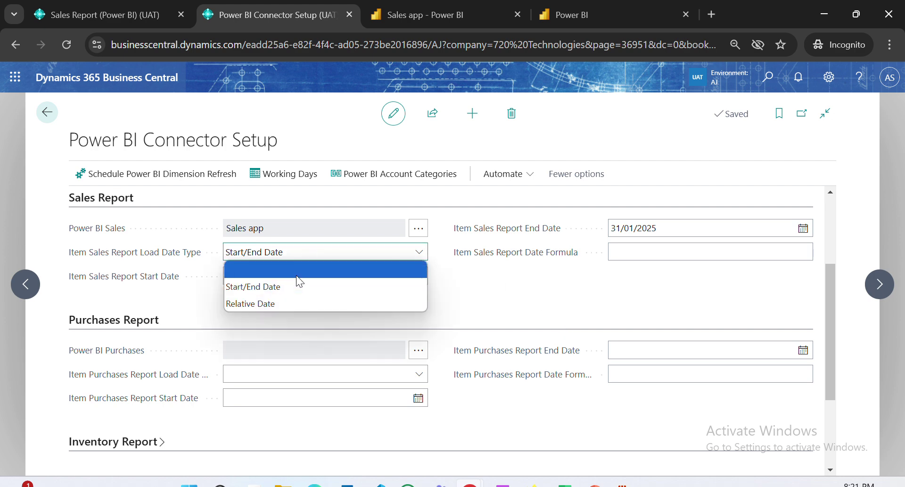
left_click(295, 272)
key("Tab")
key("BackSpace")
key("Tab")
key("Tab")
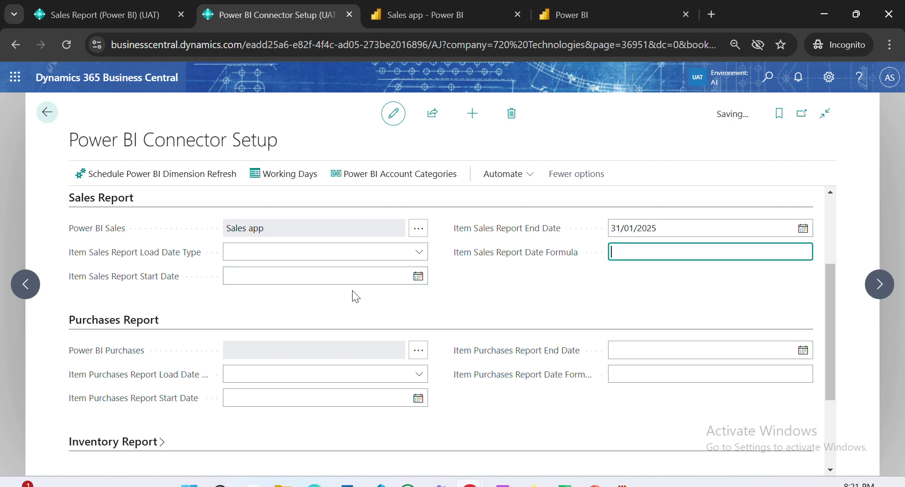
key("shift+Tab")
key("BackSpace")
key("Tab")
left_click(528, 337)
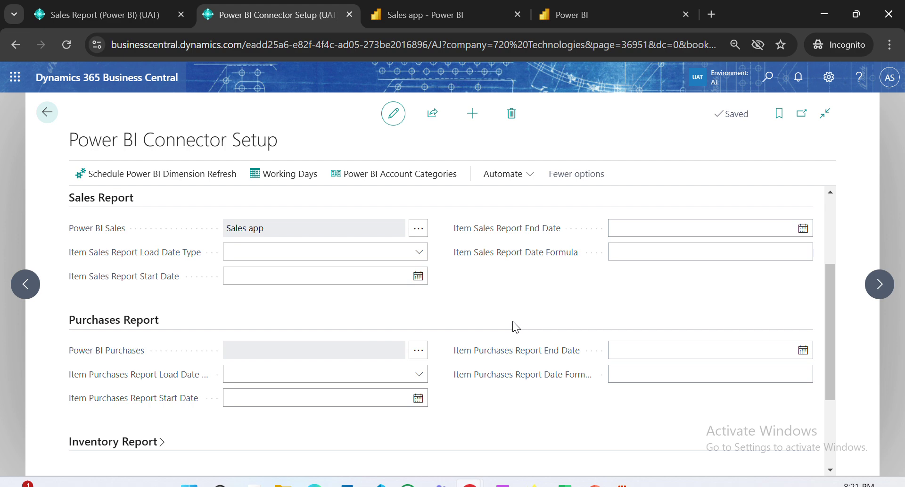
key("Escape")
Step: Filter the embedded Sales Report by inventory posting group 720 PRODUCT GROUP, reselect all posting groups and collapse the filters
left_click(130, 12)
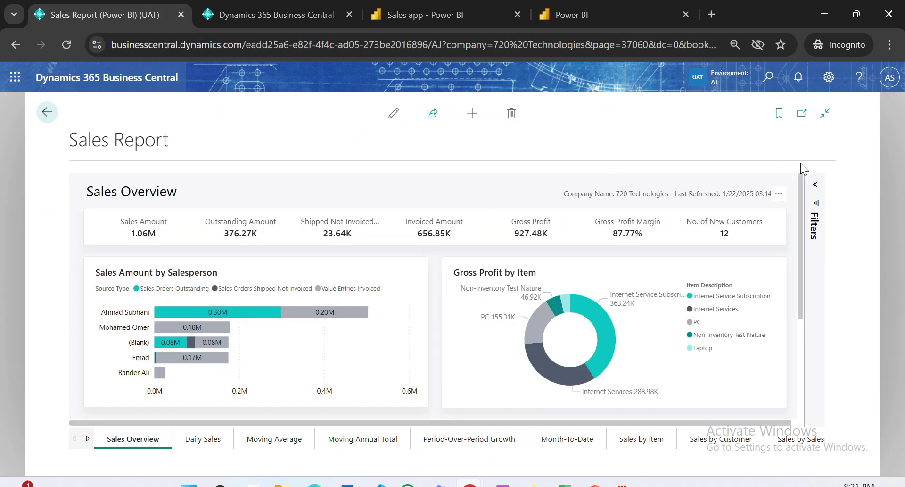
left_click(816, 189)
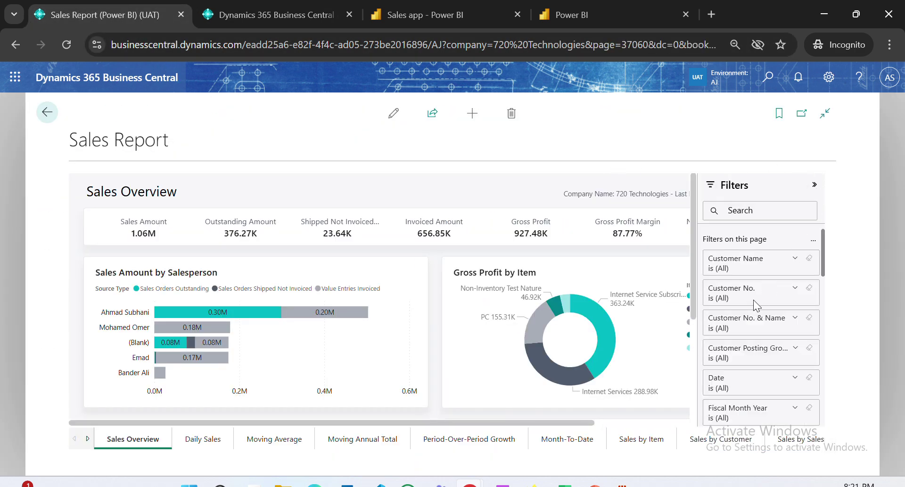
scroll(757, 266, "down", 3)
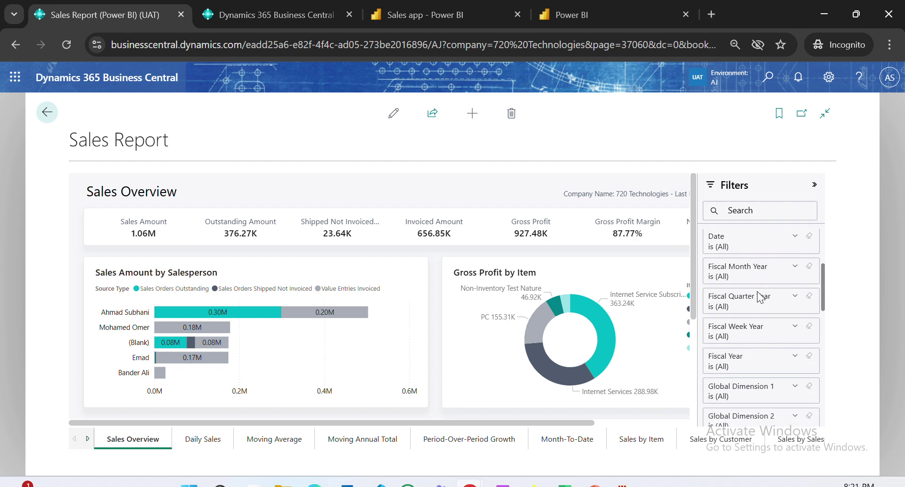
scroll(756, 325, "down", 3)
left_click(797, 310)
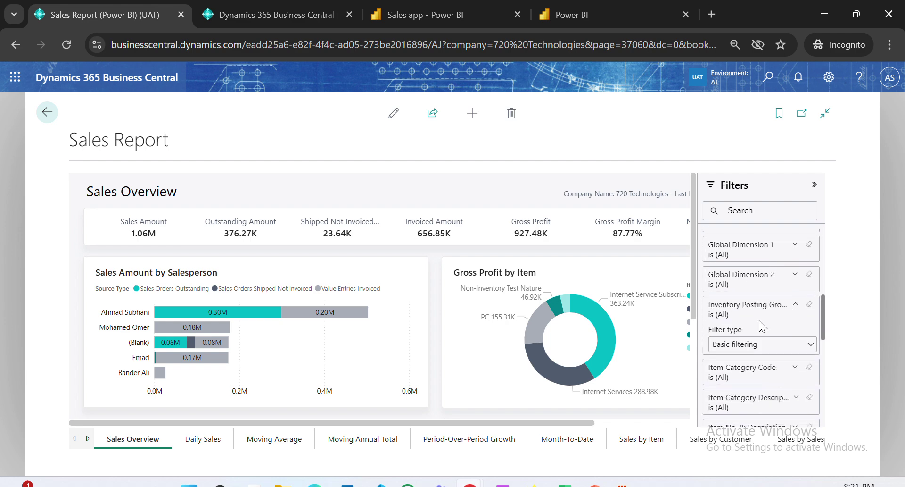
scroll(745, 405, "down", 3)
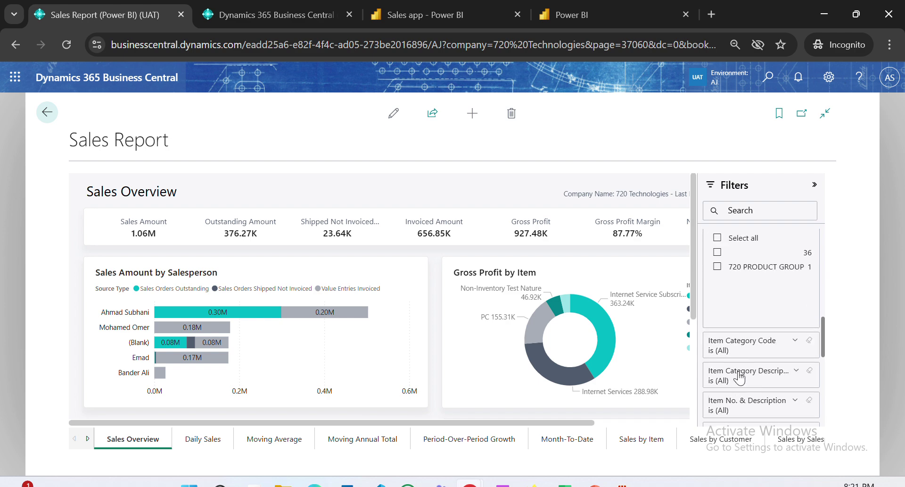
left_click(721, 267)
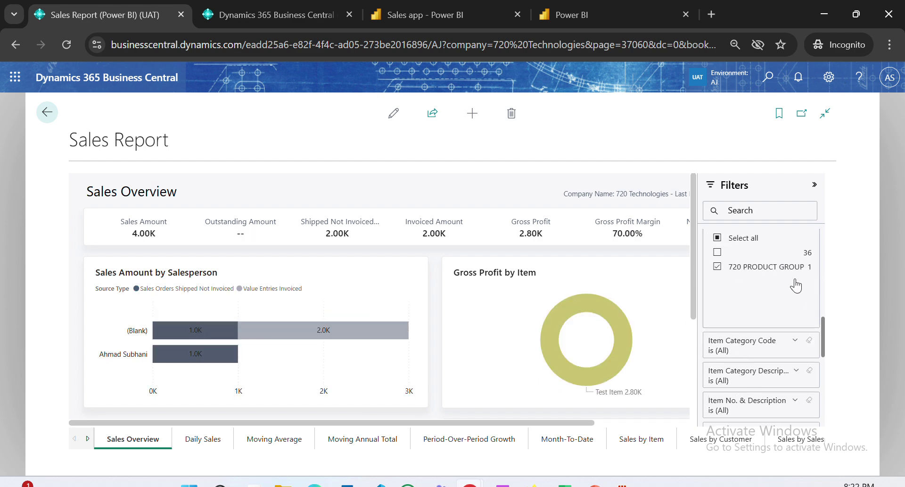
left_click(718, 239)
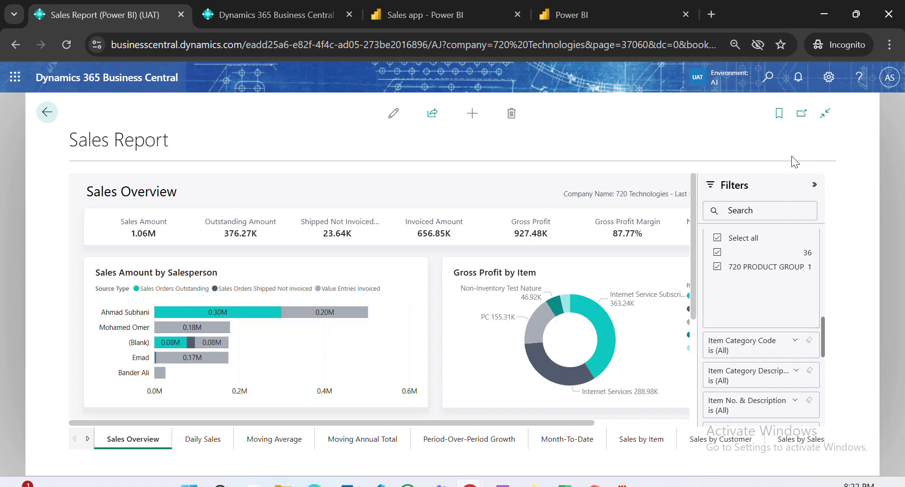
left_click(815, 184)
Step: Switch to the Sales app in Power BI, go back to the Power BI home and view its recent items
key("ctrl+Tab")
key("ctrl+Tab")
key("ctrl+Tab")
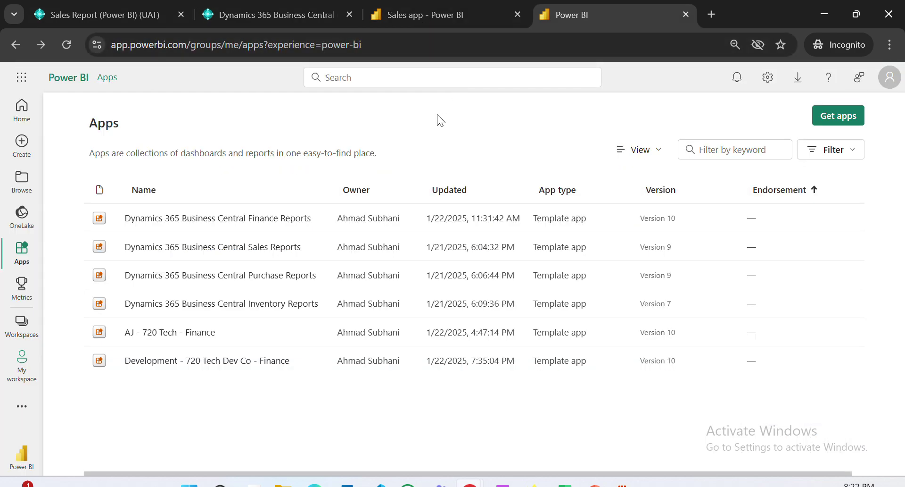
key("ctrl+shift+Tab")
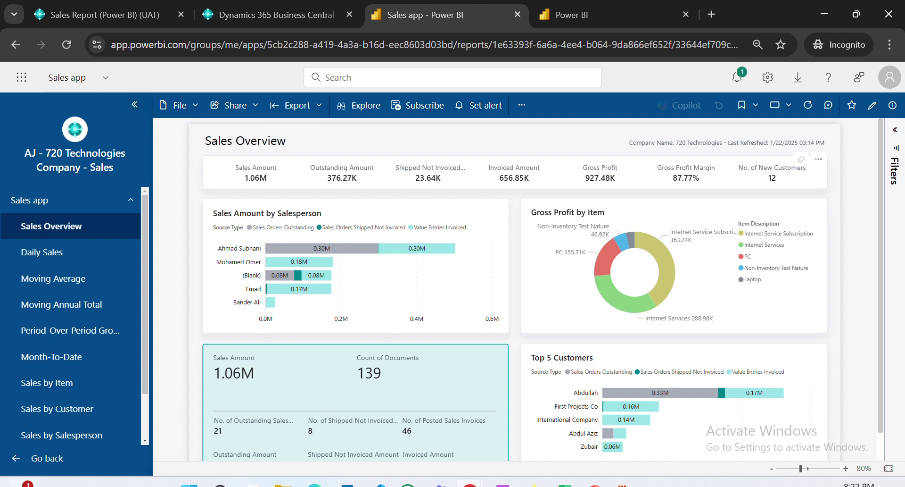
left_click(17, 463)
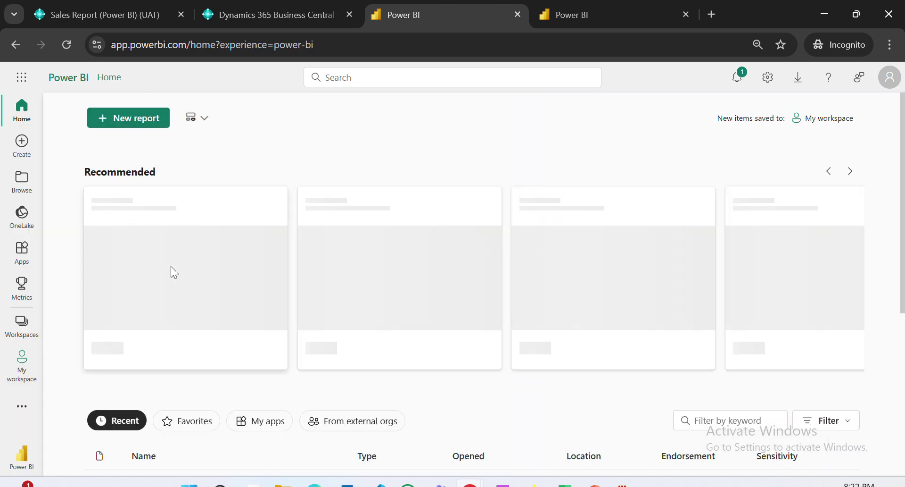
scroll(172, 267, "down", 5)
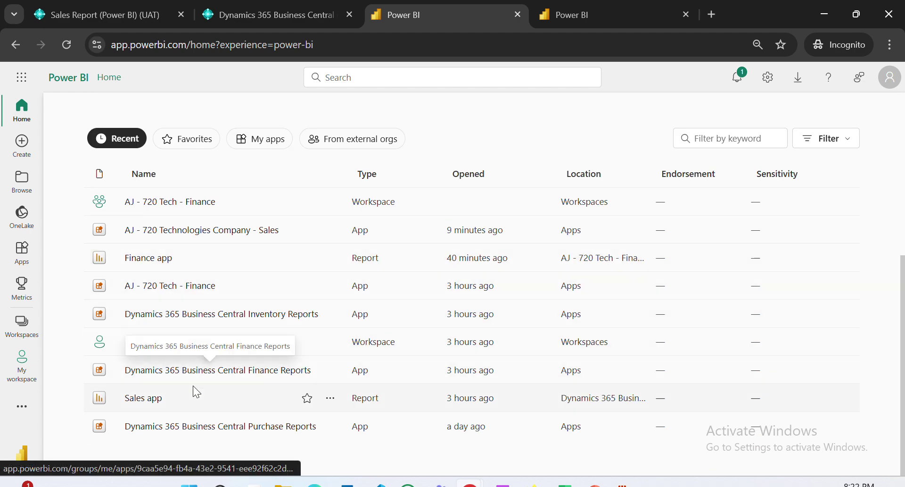
Step: Open the AJ - 720 Technologies Company - Sales app and examine when its data was last updated
left_click(236, 234)
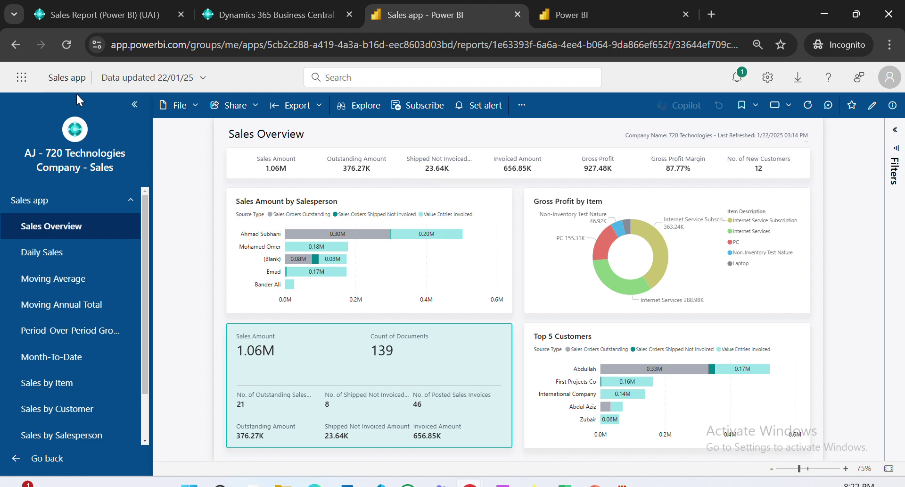
left_click(67, 77)
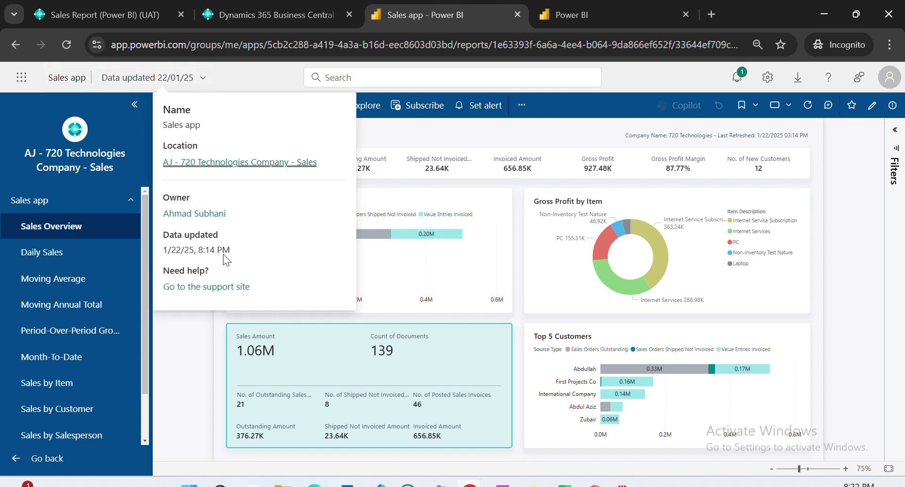
left_click_drag(177, 254, 207, 253)
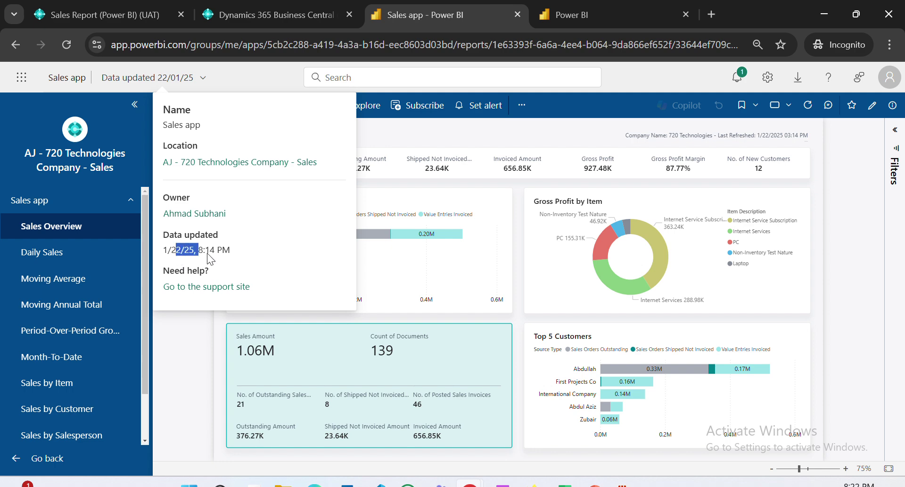
left_click(227, 253)
left_click(624, 82)
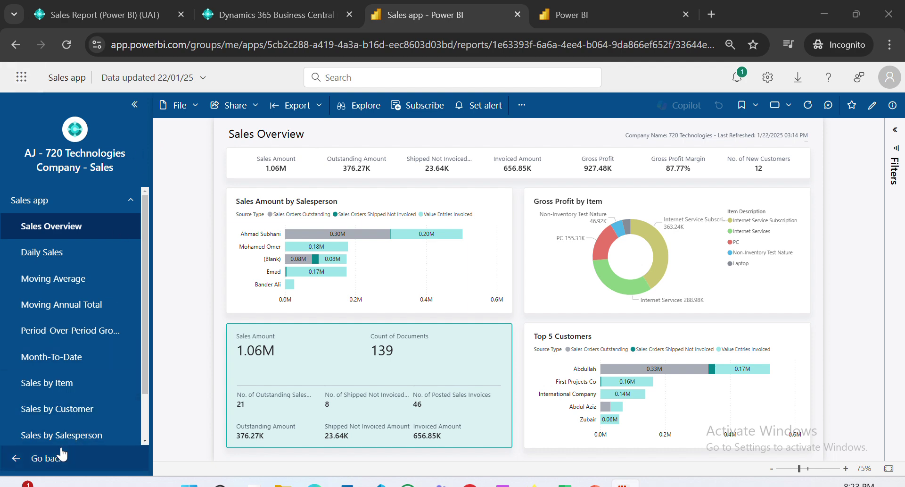
Step: Leave the Sales app and open the AJ - 720 Technologies Company - Sales workspace
left_click(21, 77)
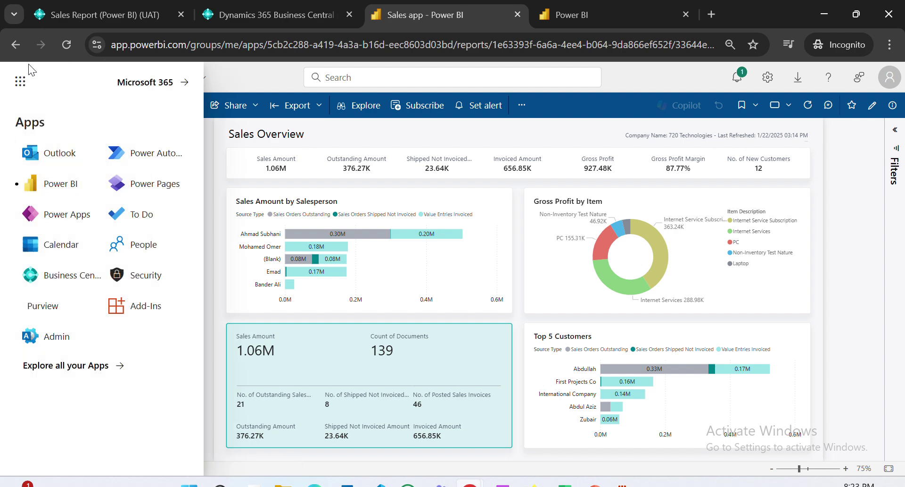
left_click(21, 77)
left_click(56, 434)
left_click(50, 458)
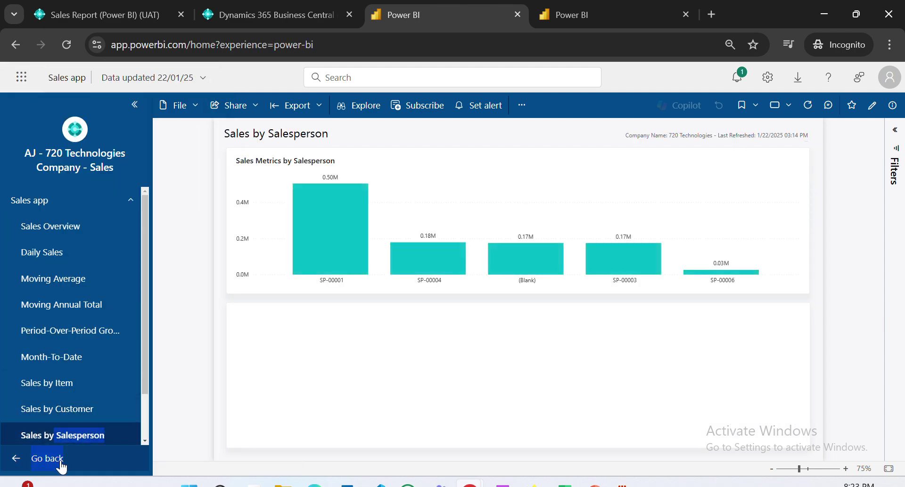
scroll(182, 332, "down", 2)
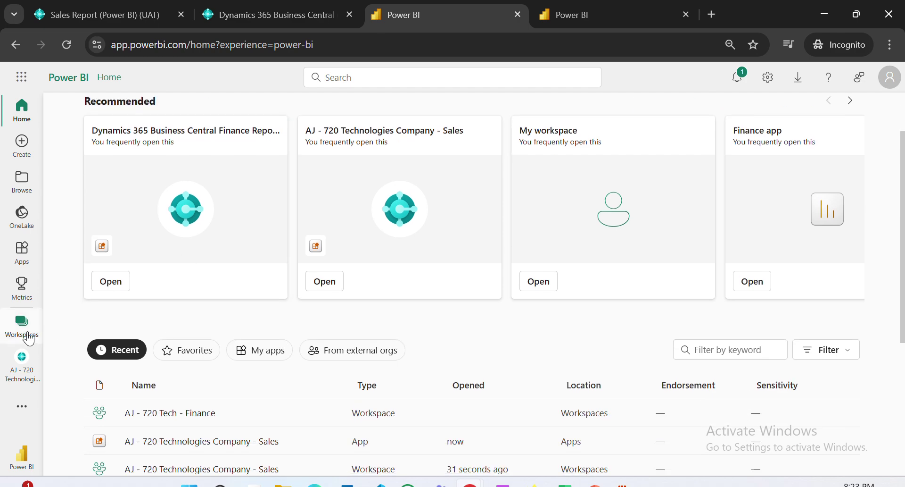
left_click(22, 324)
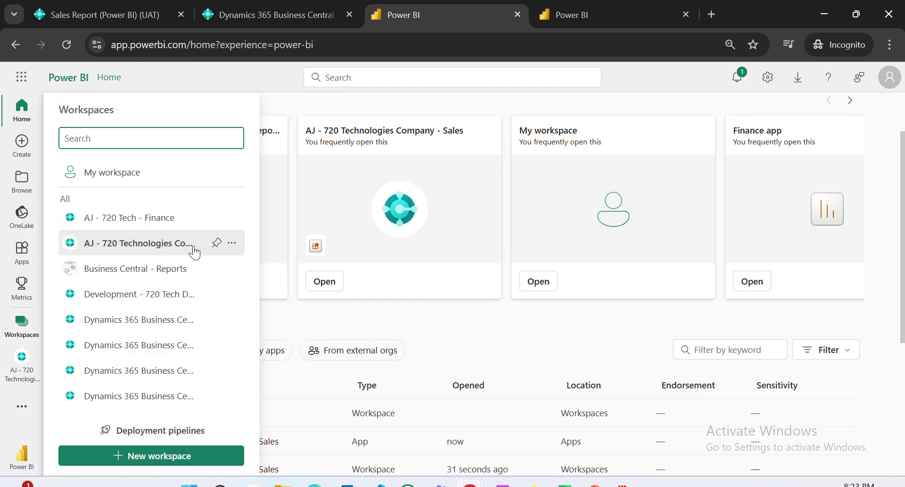
left_click(147, 254)
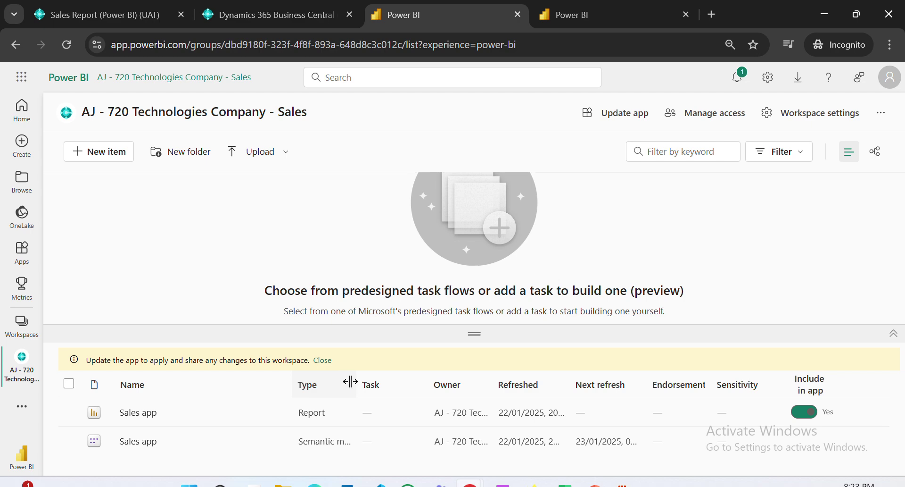
Step: Widen the workspace's Type column, review the Sales app semantic model's details and return to the workspace
left_click_drag(356, 384, 426, 385)
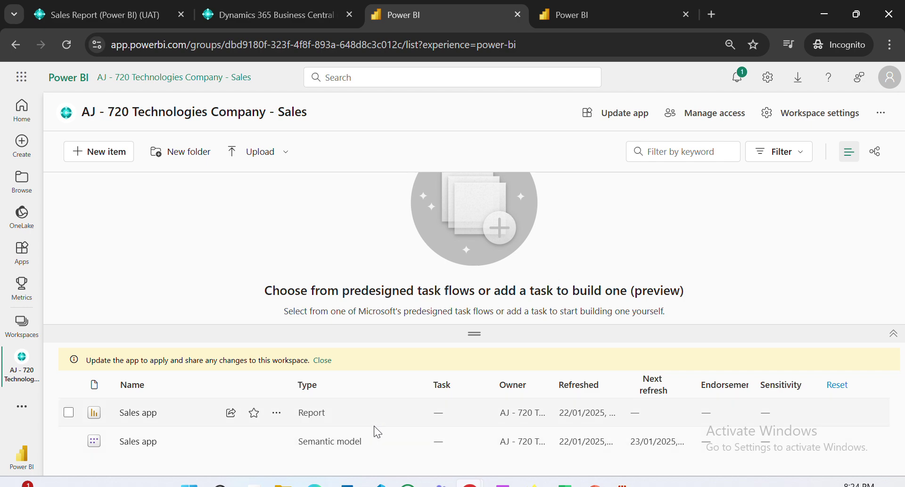
left_click(153, 443)
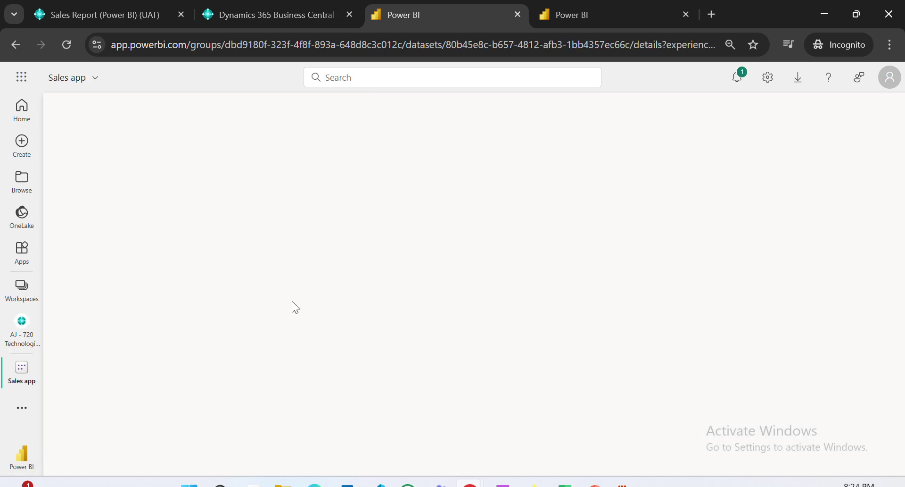
scroll(293, 362, "down", 1)
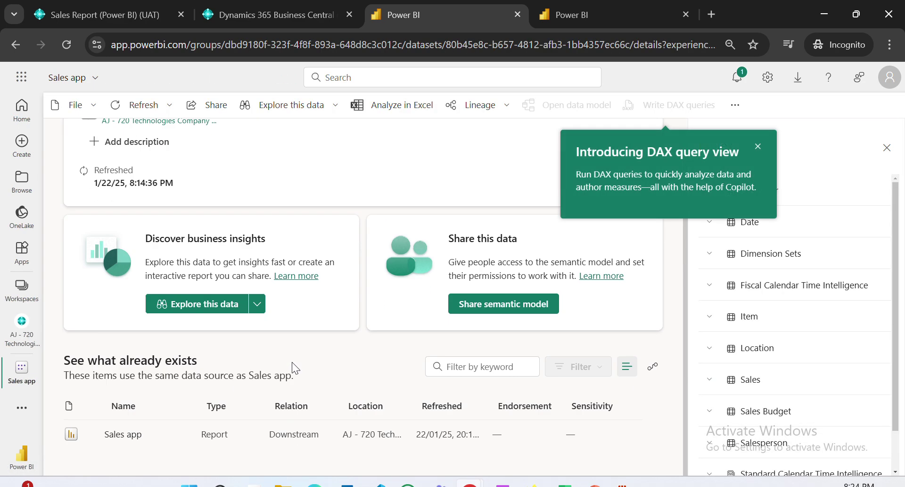
scroll(292, 362, "up", 1)
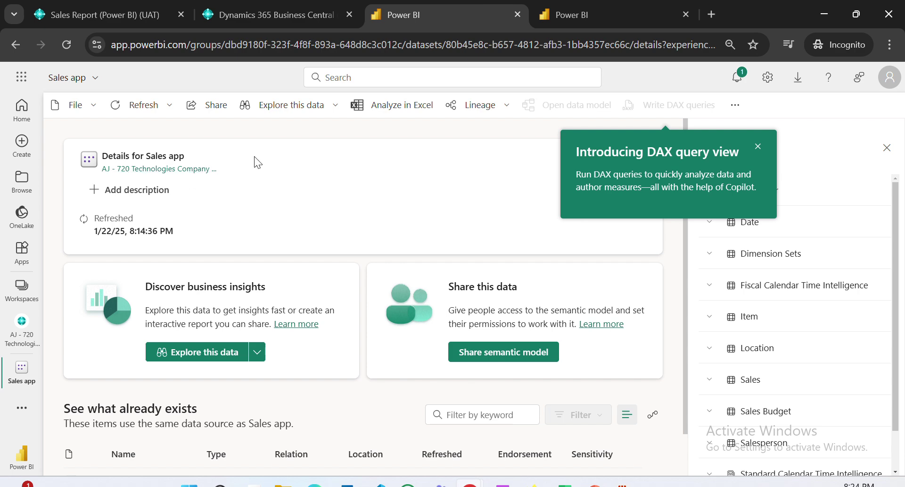
scroll(257, 175, "down", 1)
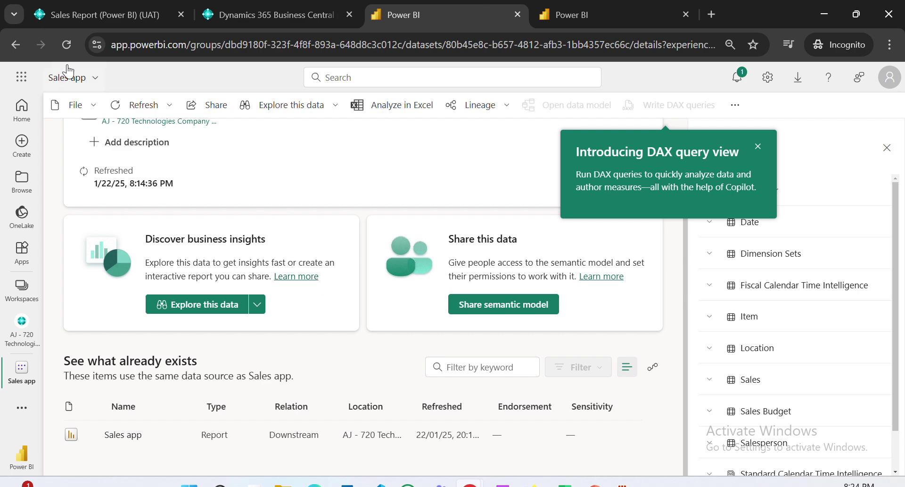
left_click(15, 45)
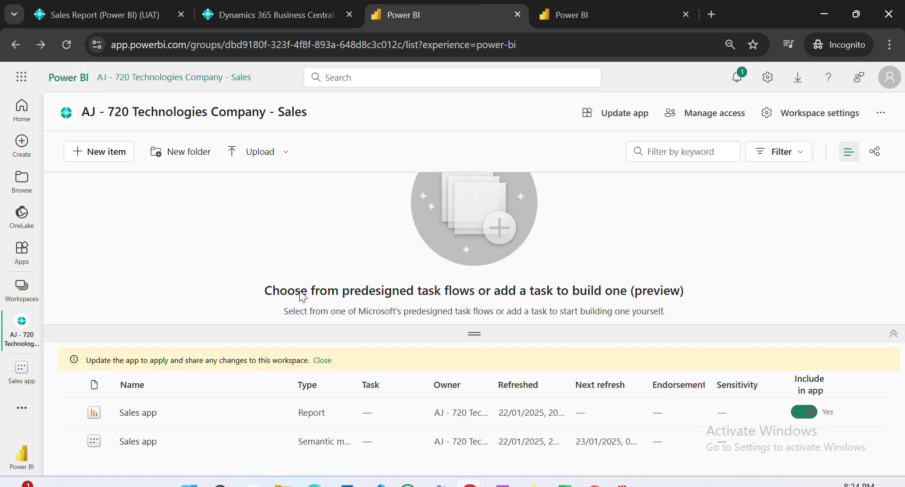
Step: Widen the Refreshed and Next refresh columns and examine the Sales app semantic model's last and scheduled refresh times
left_click_drag(572, 393, 604, 391)
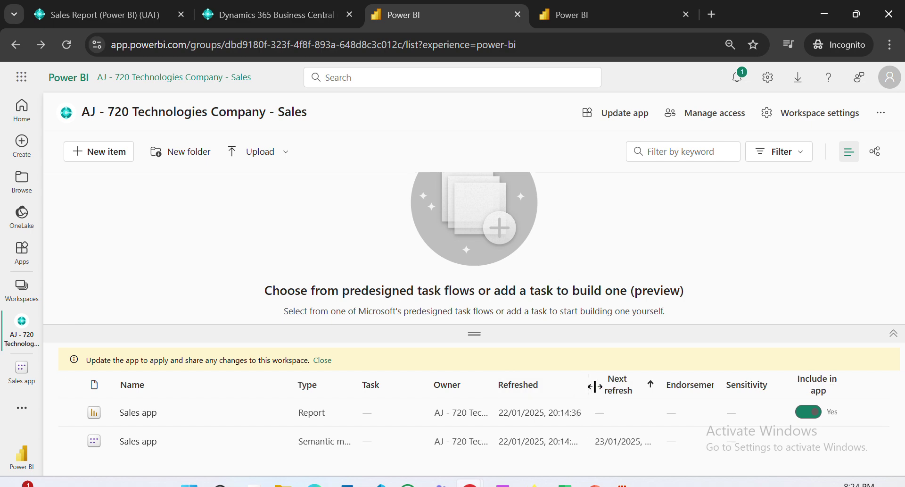
left_click_drag(679, 383, 734, 383)
double_click(576, 441)
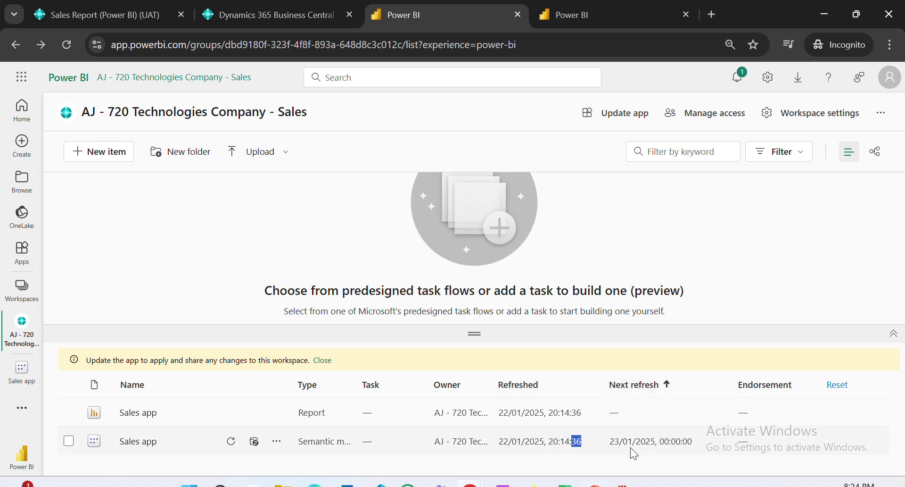
double_click(504, 442)
left_click(511, 443)
double_click(617, 441)
left_click_drag(618, 442, 636, 441)
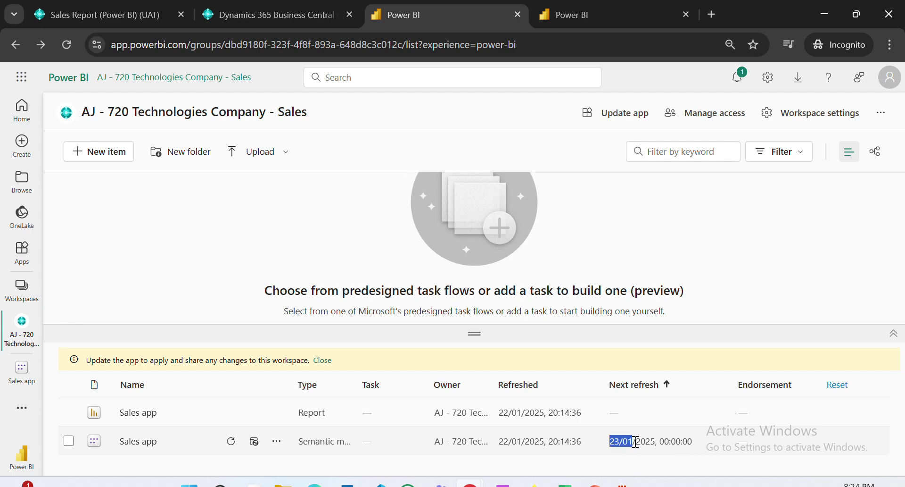
triple_click(689, 442)
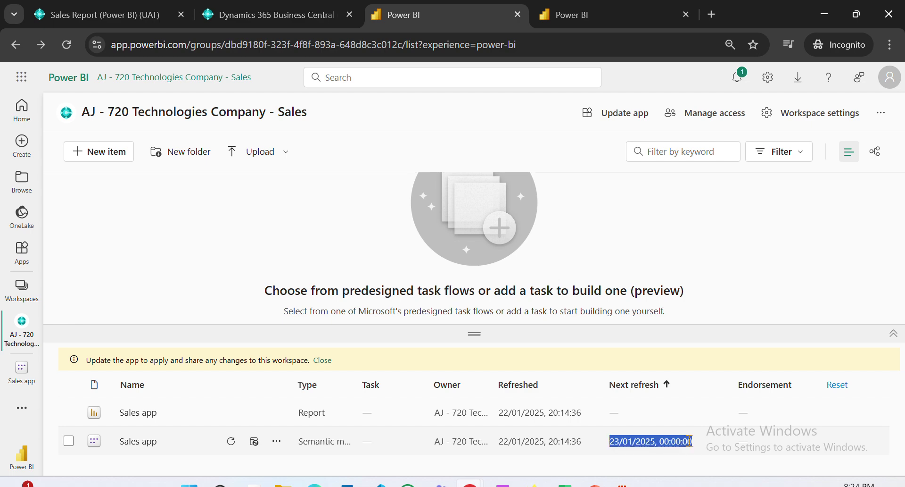
left_click(690, 441)
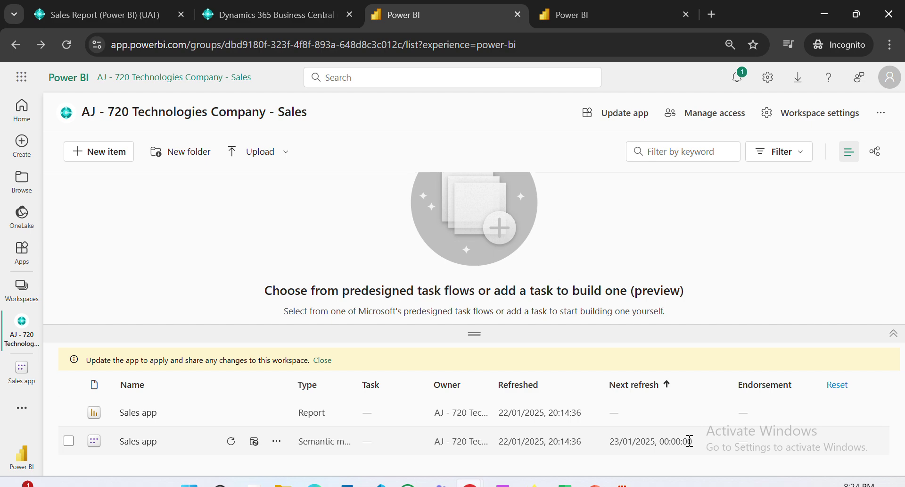
double_click(690, 441)
Step: Dismiss the app update notice and refresh the Sales app semantic model immediately
left_click(325, 360)
left_click_drag(322, 361, 371, 361)
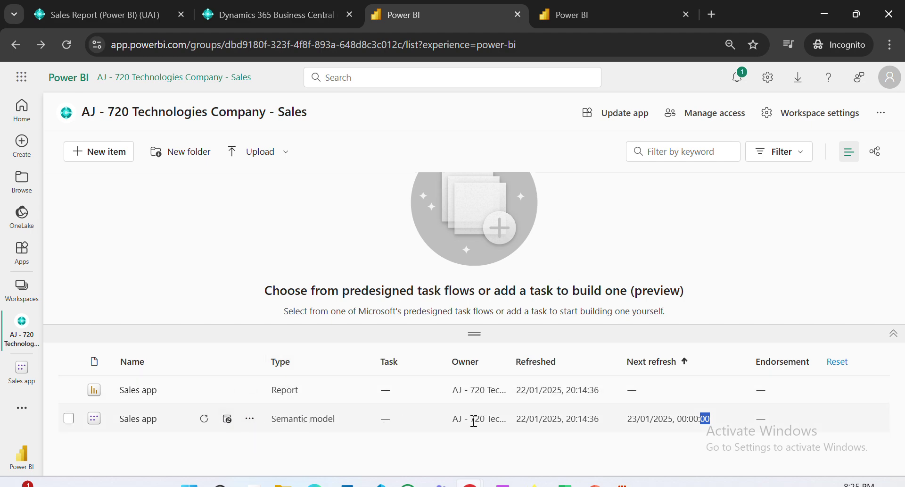
left_click(204, 418)
Step: Open the workspace's access management, search its existing members for "k" and "a", and clear the search
left_click(720, 119)
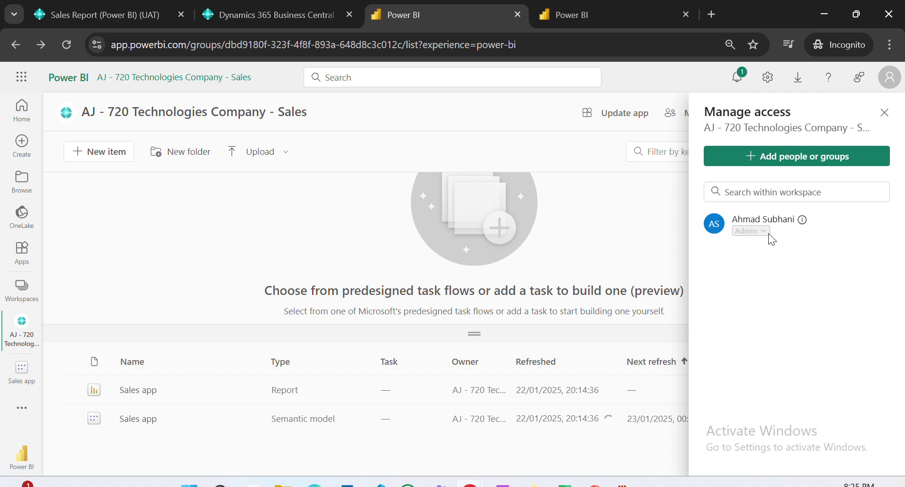
left_click(762, 196)
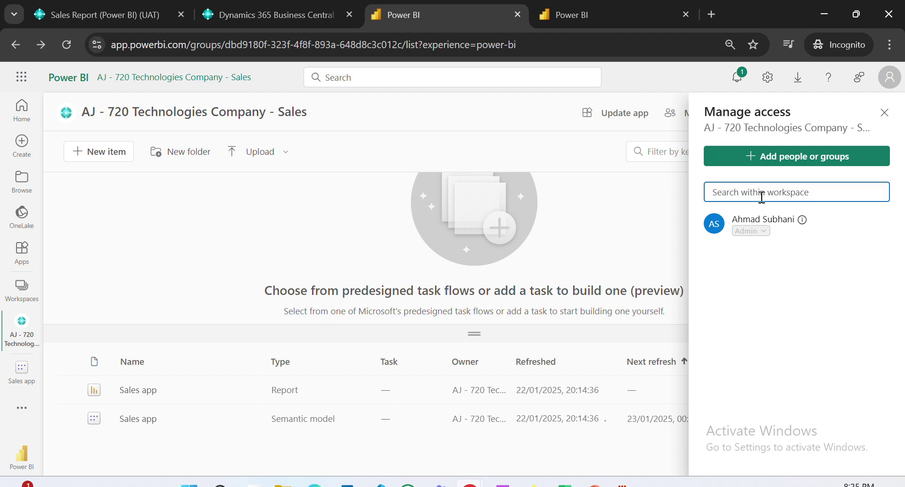
type("k")
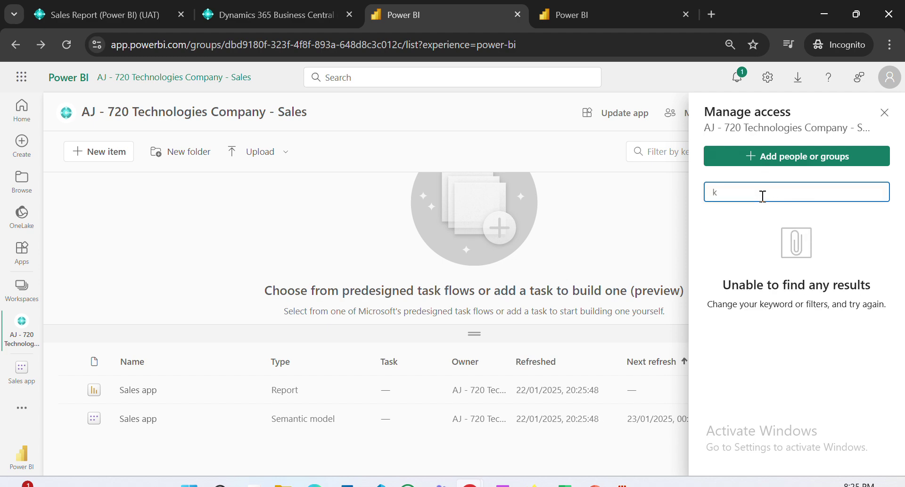
key("BackSpace")
type("a")
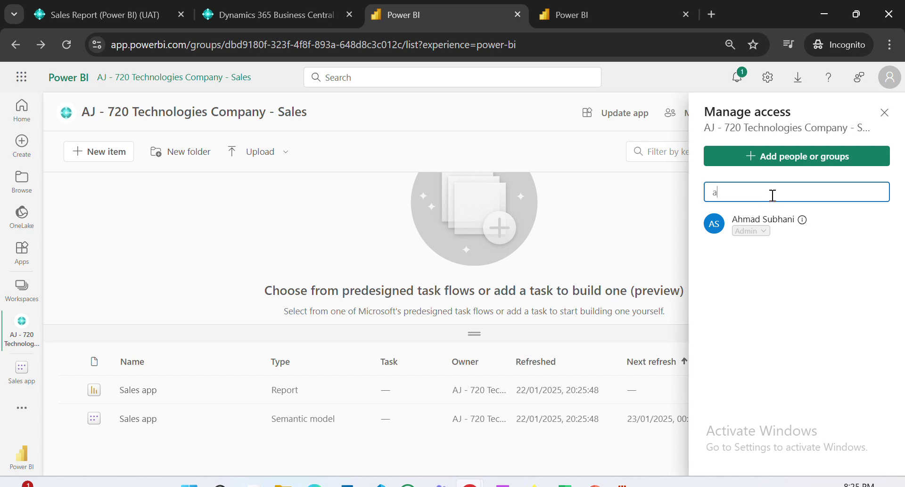
key("BackSpace")
Step: Search for "k", add the first suggested colleague to the workspace as Viewer, and check the new member's role selection
left_click(765, 164)
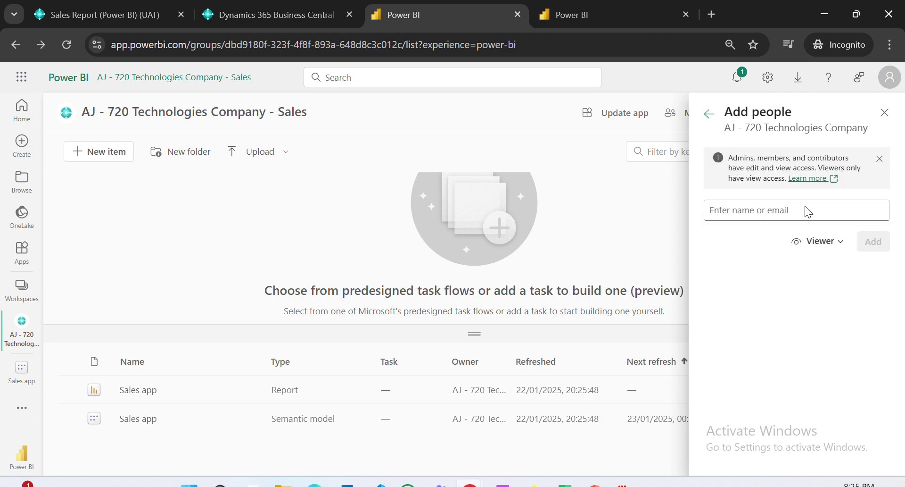
left_click(807, 206)
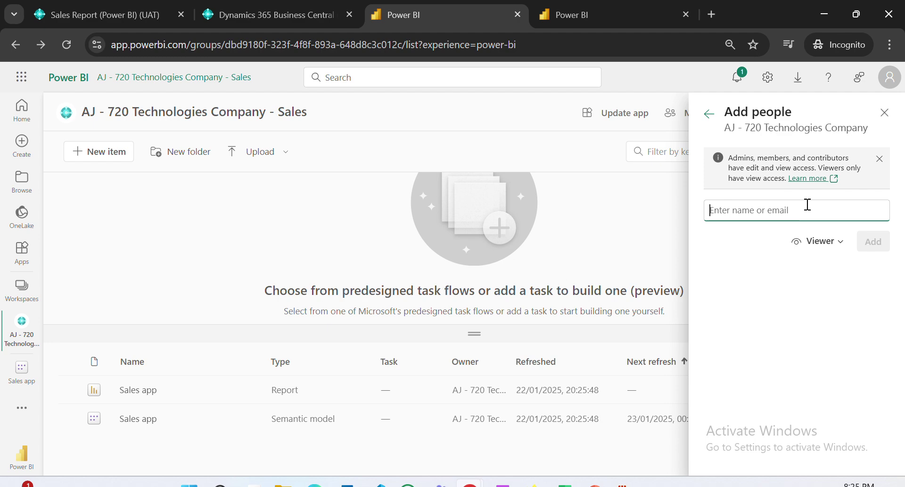
type("k")
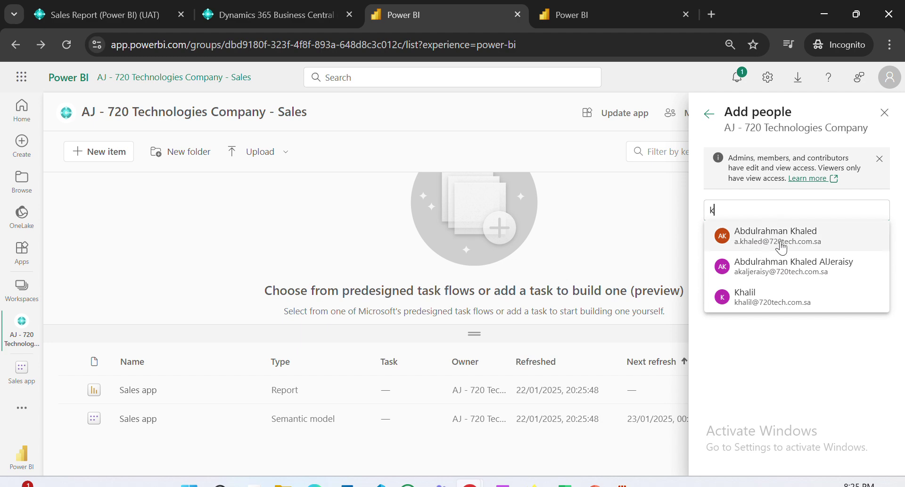
left_click(783, 247)
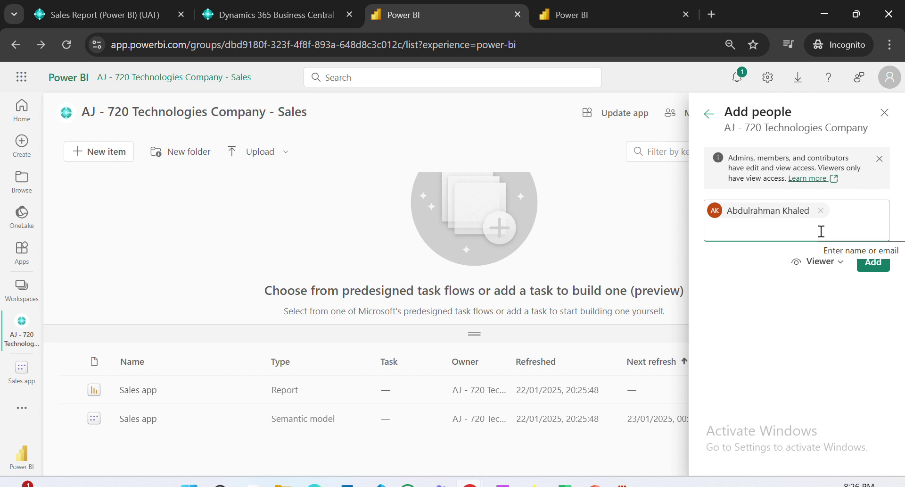
left_click(883, 261)
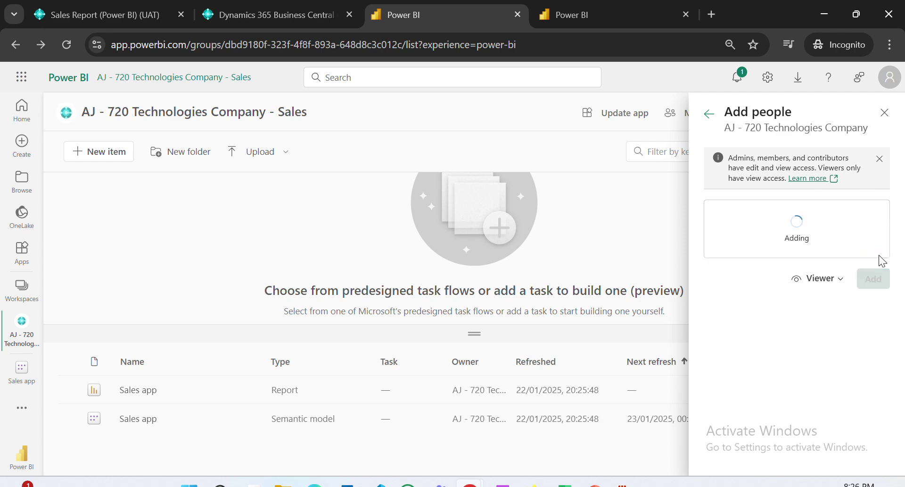
left_click(811, 279)
left_click(740, 347)
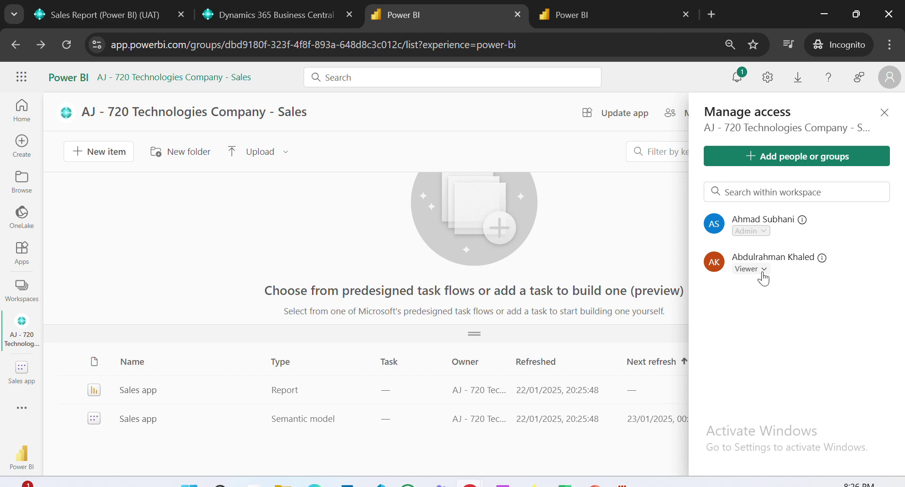
left_click(763, 270)
left_click(767, 263)
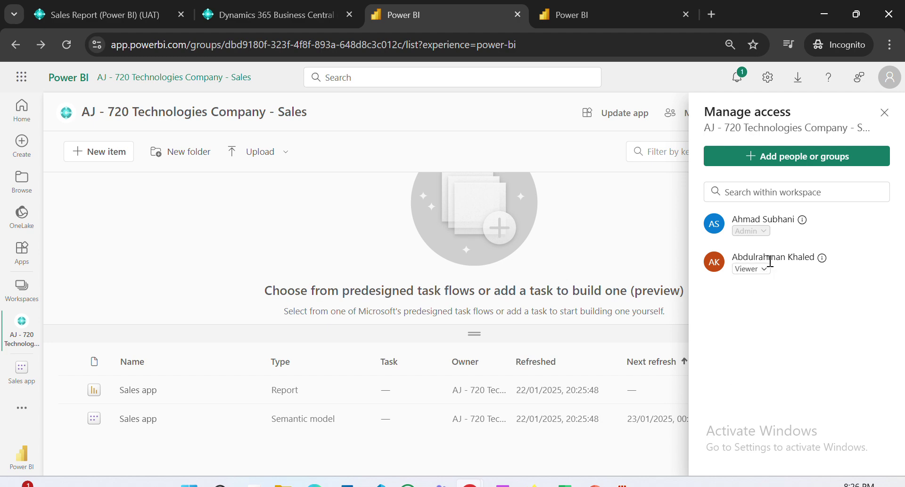